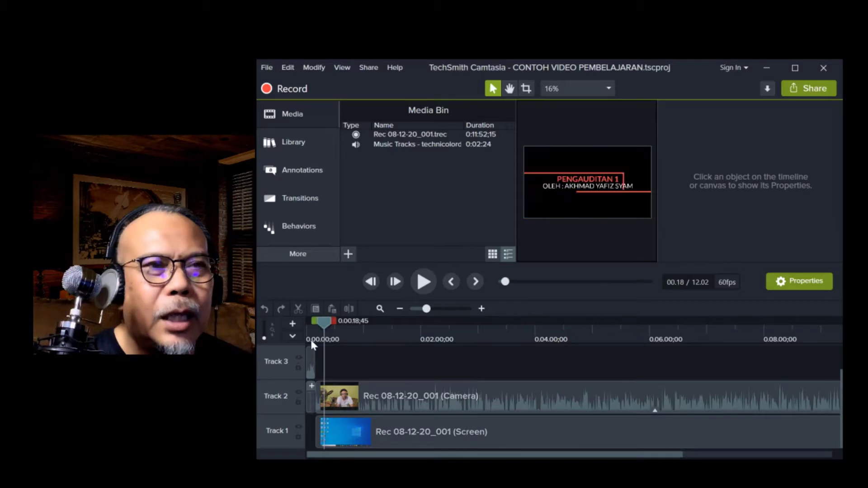
Step: Preview the lesson recording at several points between the opening title and about the six-minute mark
mouse_move(314, 323)
left_mouse_down()
mouse_move(304, 322)
mouse_move(322, 326)
left_mouse_up()
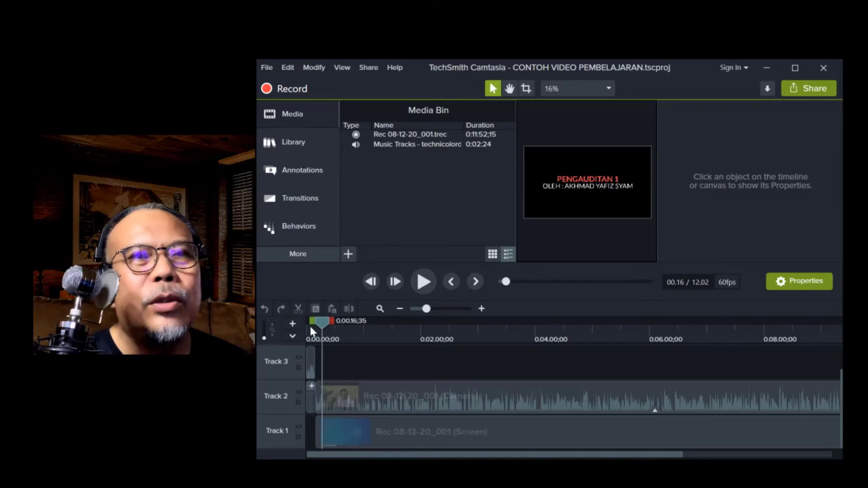
left_click(598, 330)
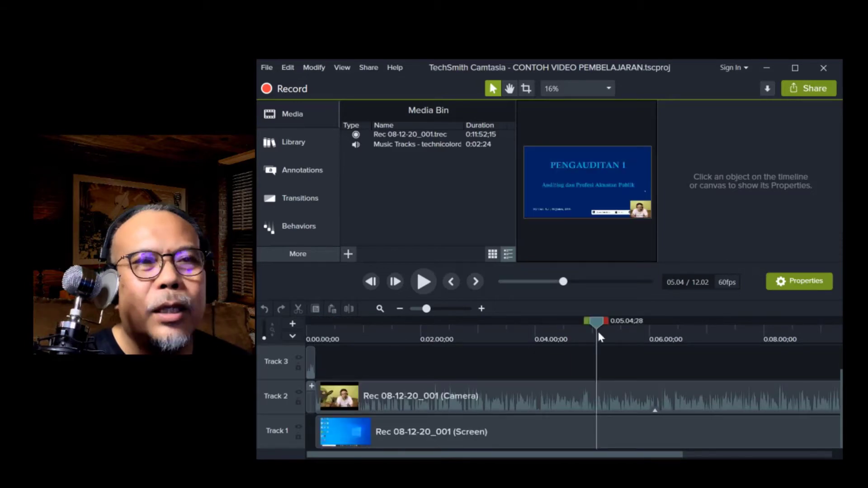
left_click(661, 337)
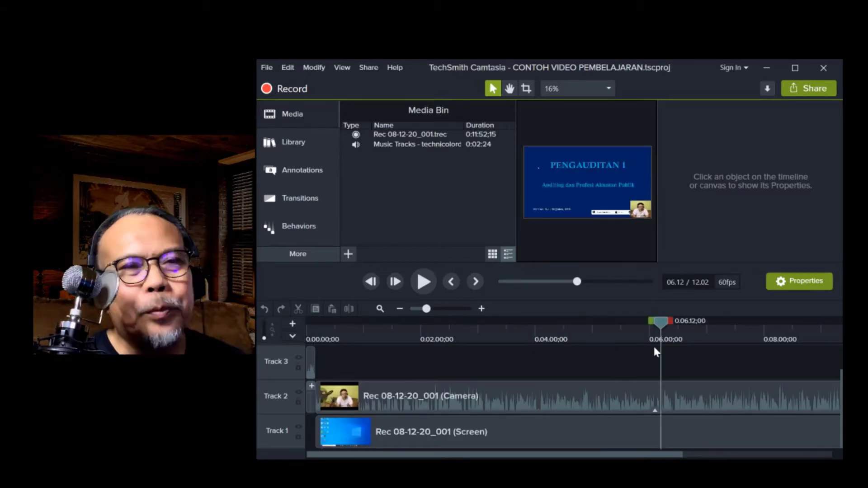
left_click(648, 323)
left_click(593, 337)
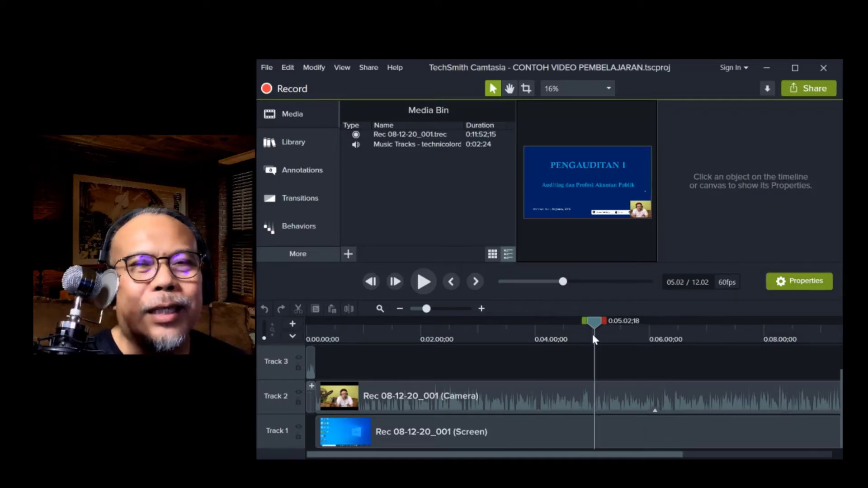
left_click_drag(601, 322, 623, 325)
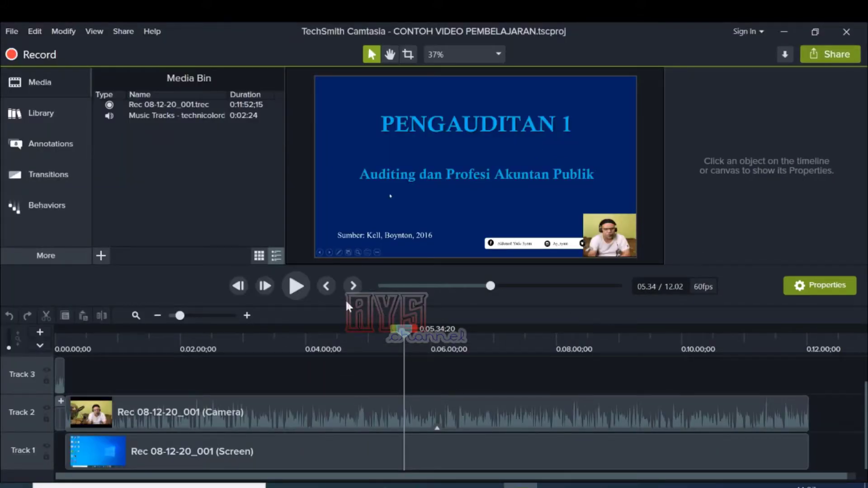
Step: Return the playhead to the start of the timeline and play the opening up to about 21 seconds
left_click(326, 287)
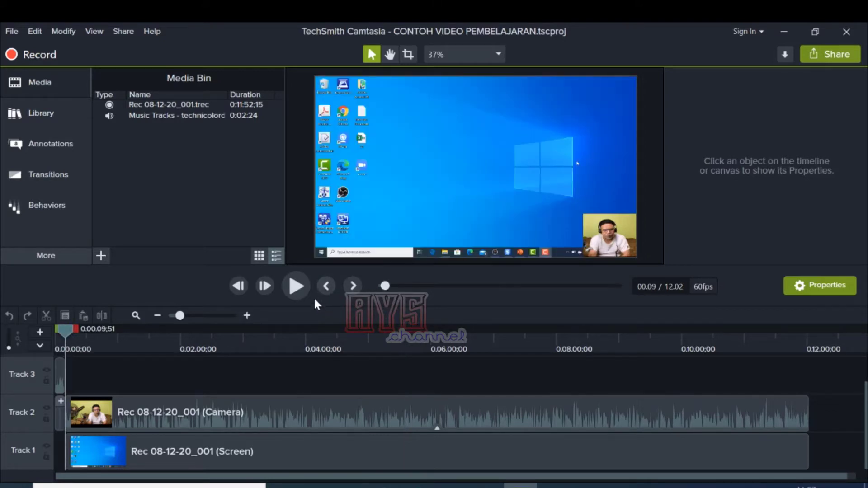
left_click(327, 286)
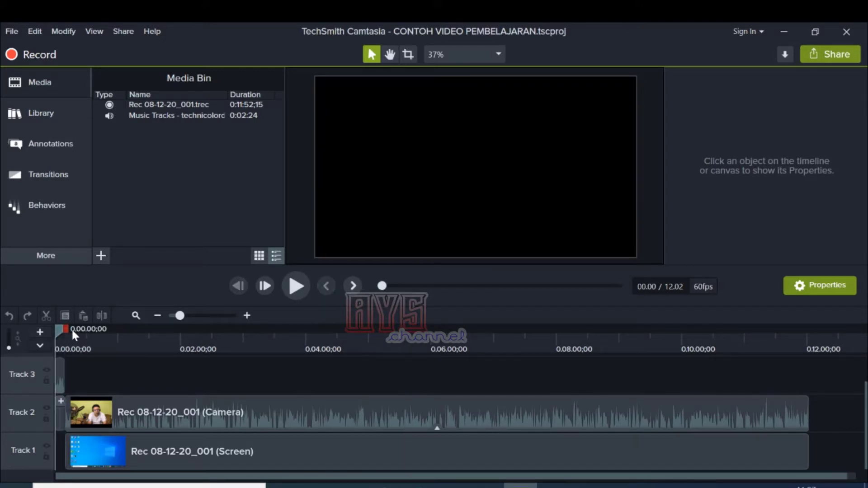
left_click(295, 288)
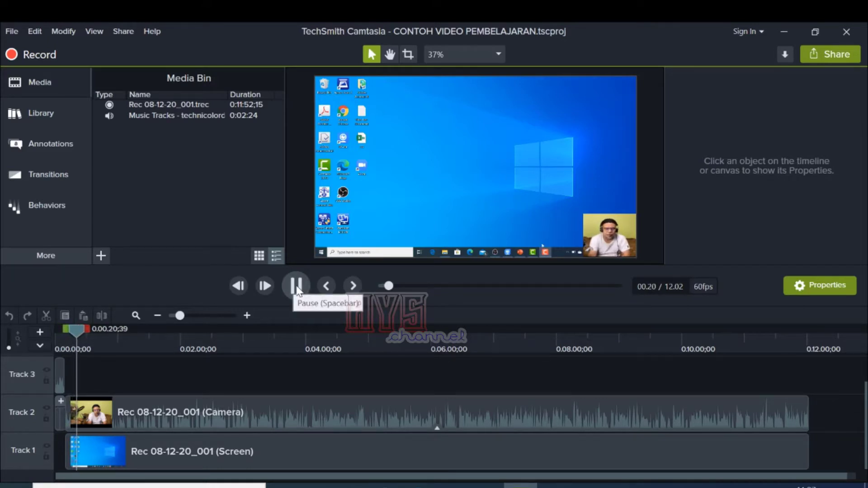
left_click(296, 286)
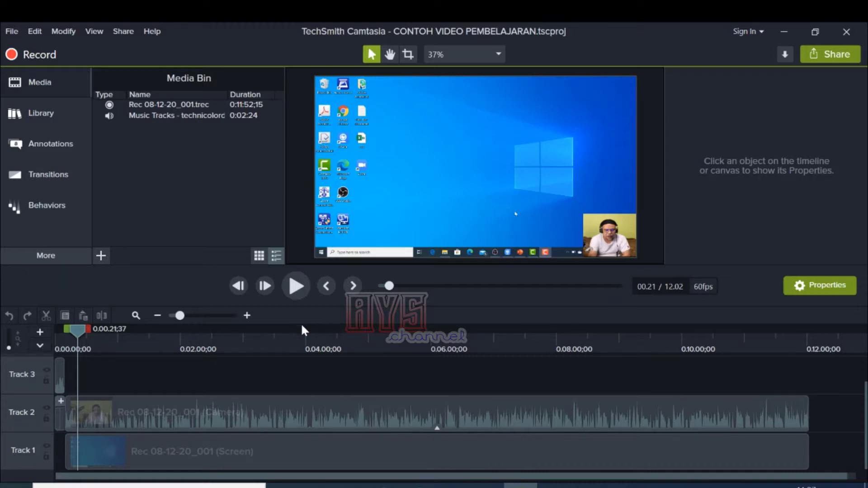
Step: Move the playhead to about 51 seconds and separate the audio and video of the camera clip on Track 2
left_click_drag(87, 334, 110, 353)
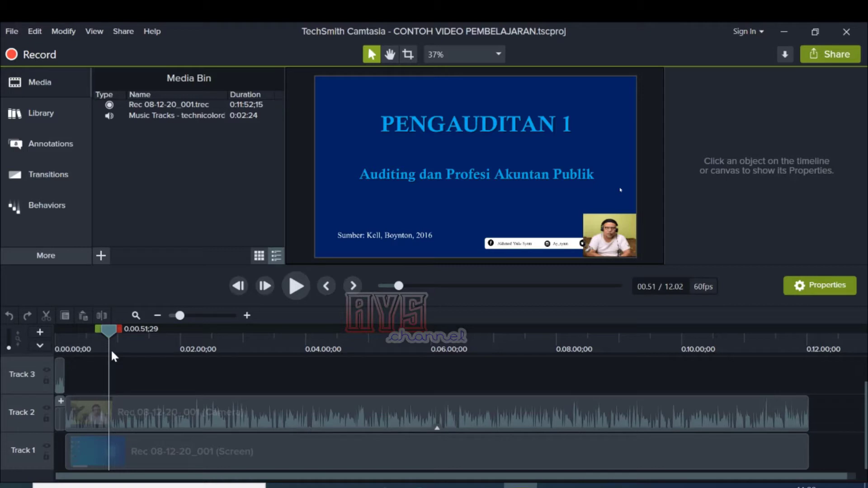
left_click(168, 461)
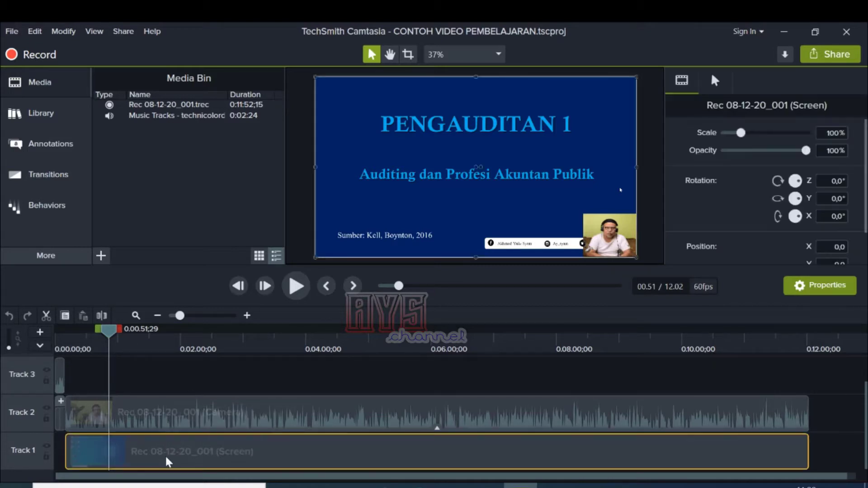
left_click(140, 427)
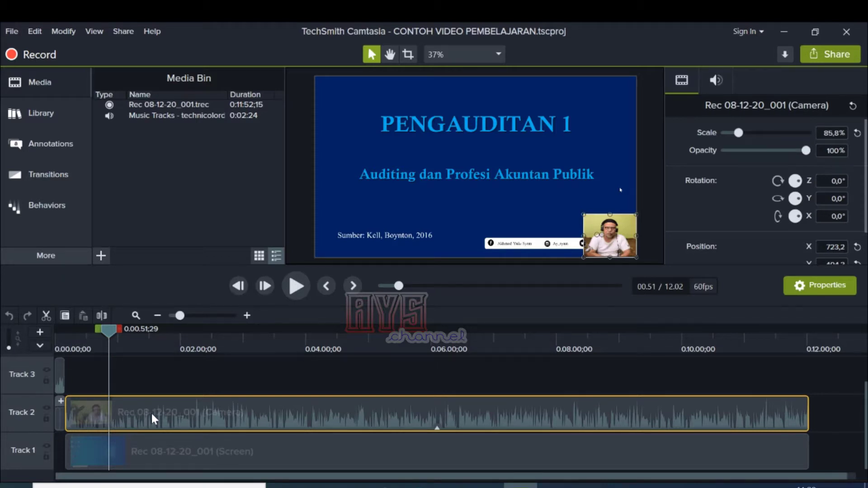
left_click(34, 31)
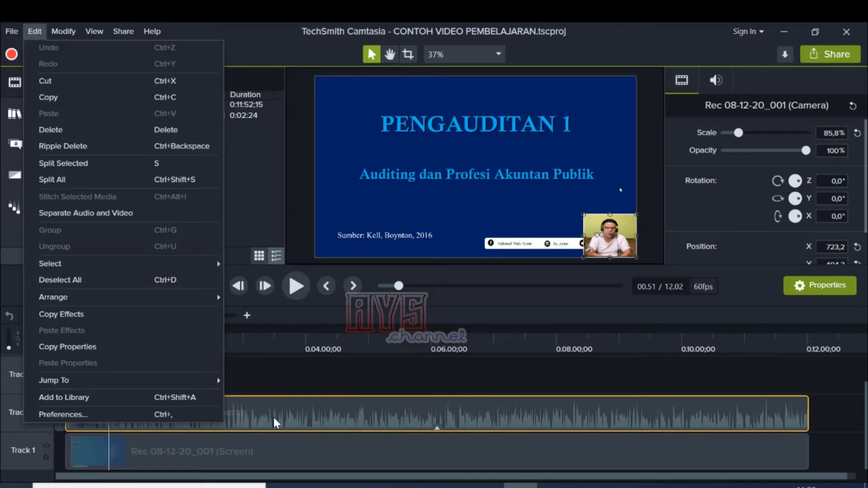
left_click(249, 422)
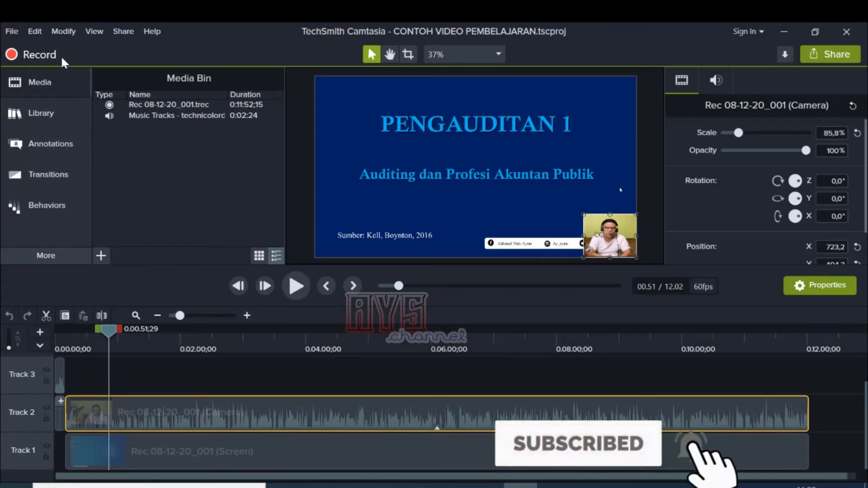
left_click(35, 32)
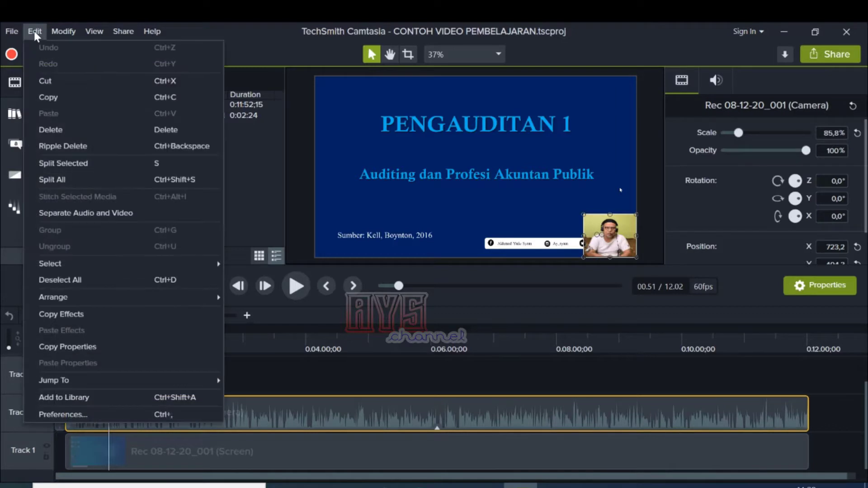
left_click(104, 214)
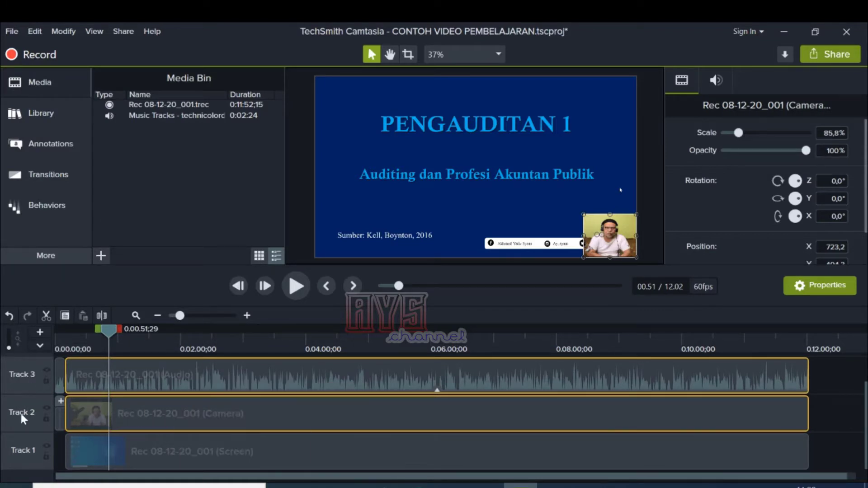
Step: Inspect the separated camera and audio clips one by one, and play a few seconds to hear the sound
left_click(126, 413)
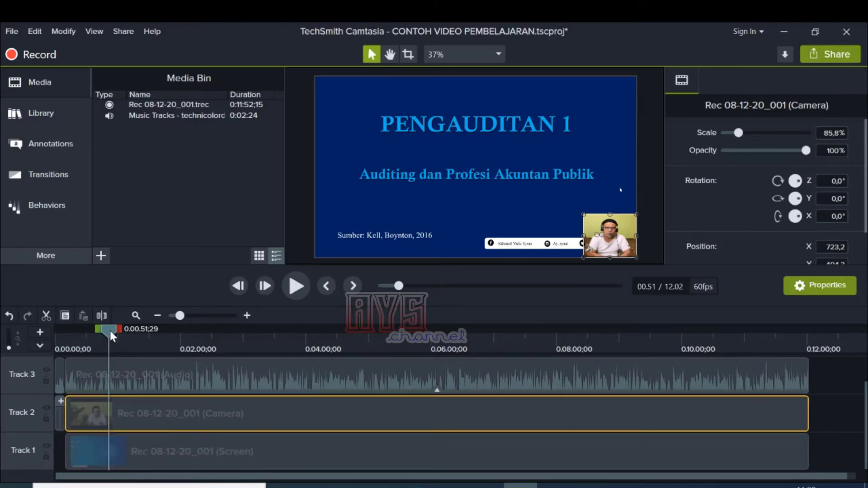
left_click(188, 385)
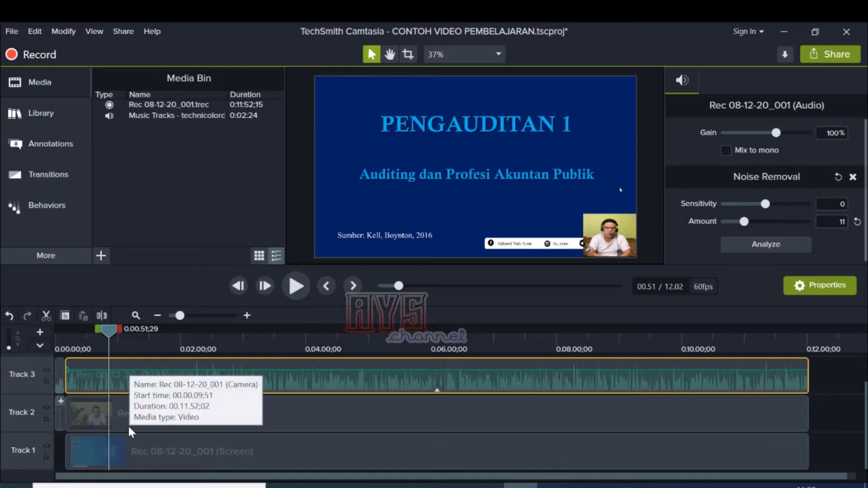
left_click(300, 289)
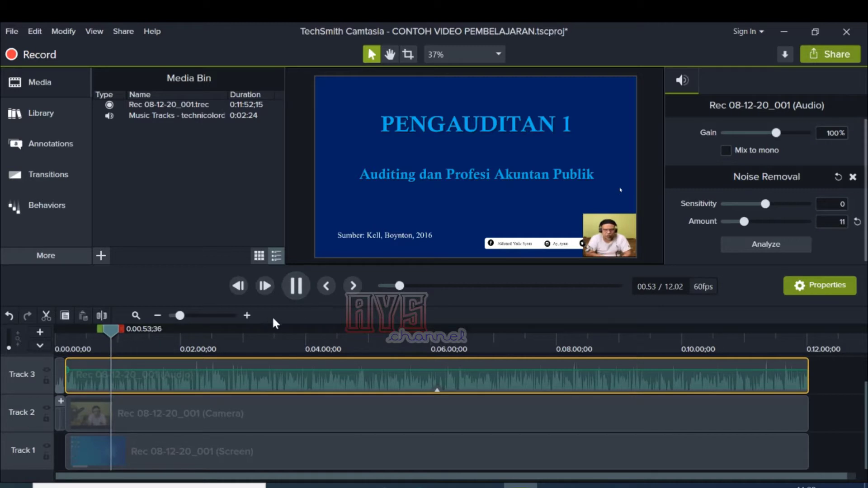
left_click(300, 299)
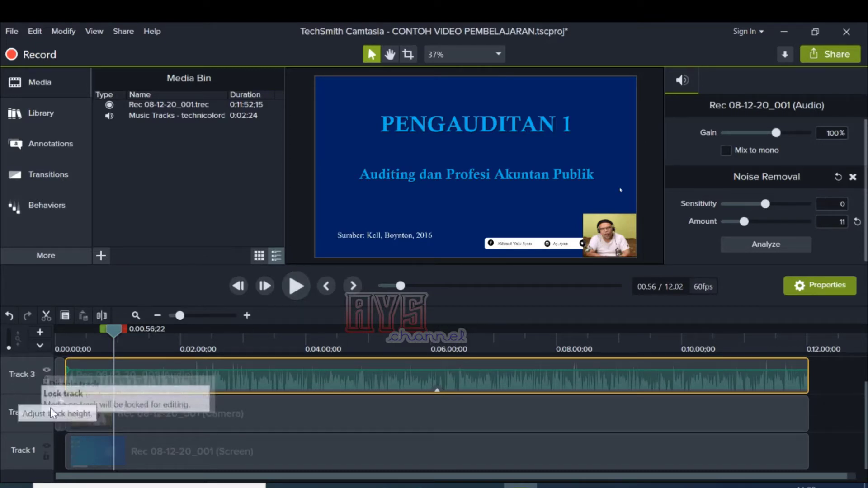
Step: Disable Track 3 and play a few seconds of the recording to check the sound, then select the camera clip
left_click(47, 371)
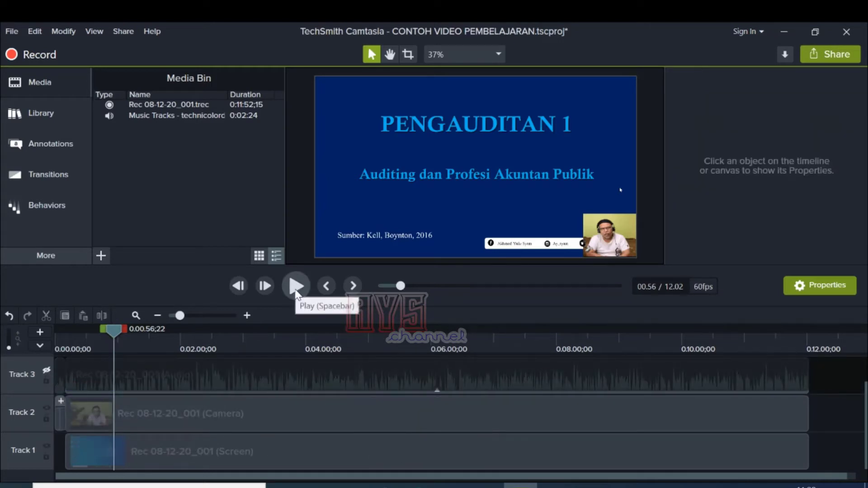
left_click(297, 289)
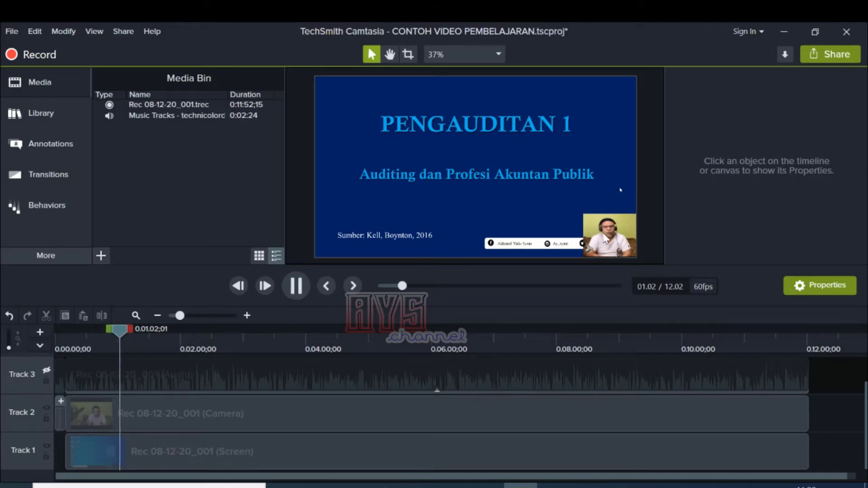
left_click(170, 400)
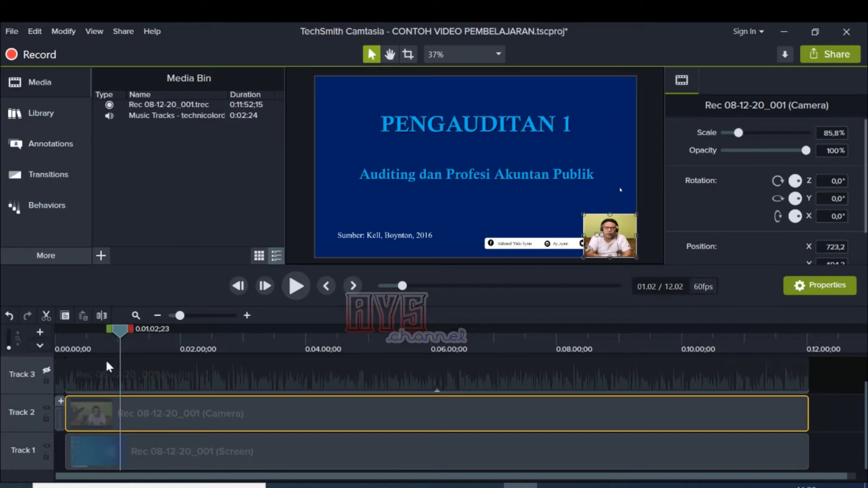
Step: Replay the opening from the timeline start with Track 3 disabled, and scrub ahead to about 1:46
left_click_drag(120, 333, 79, 333)
left_click_drag(104, 337, 37, 344)
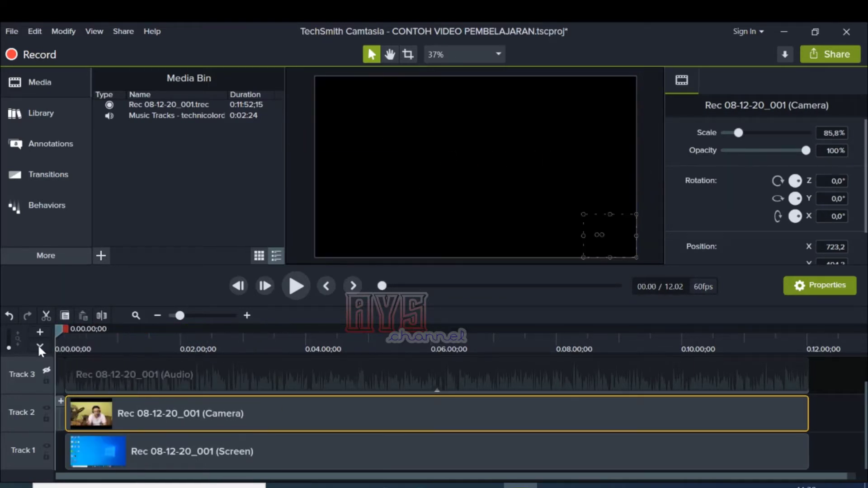
left_click(295, 286)
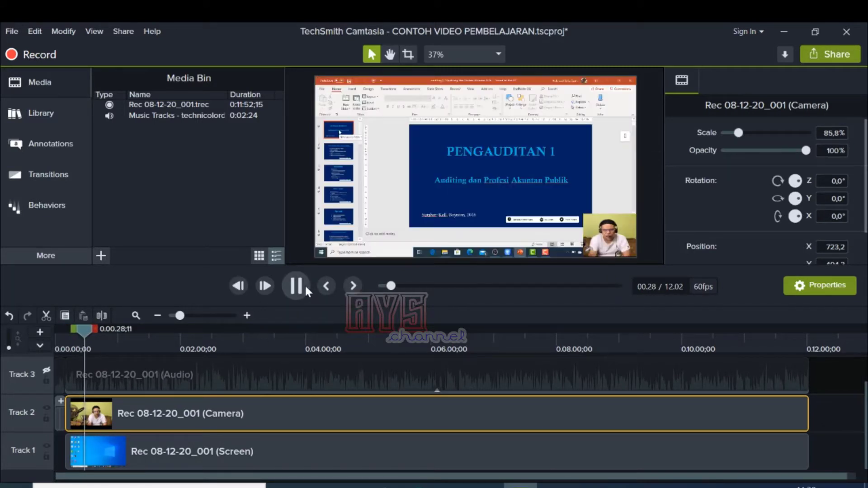
left_click(296, 286)
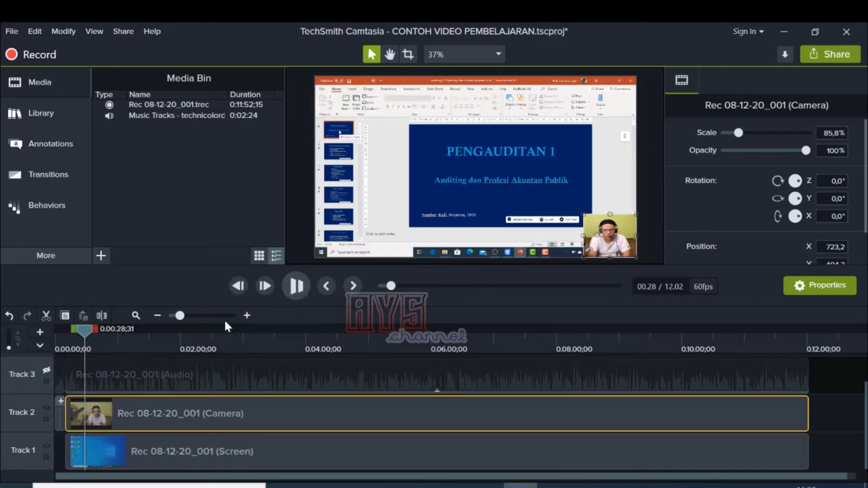
left_click_drag(89, 330, 118, 339)
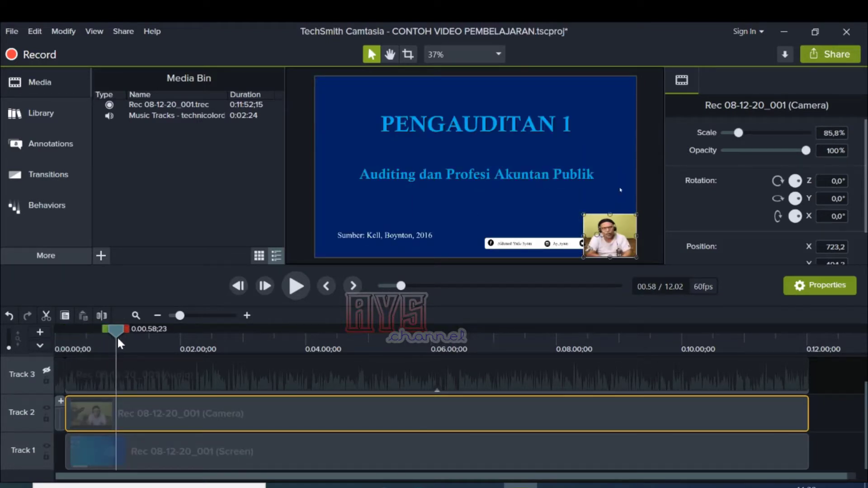
left_click_drag(115, 330, 166, 335)
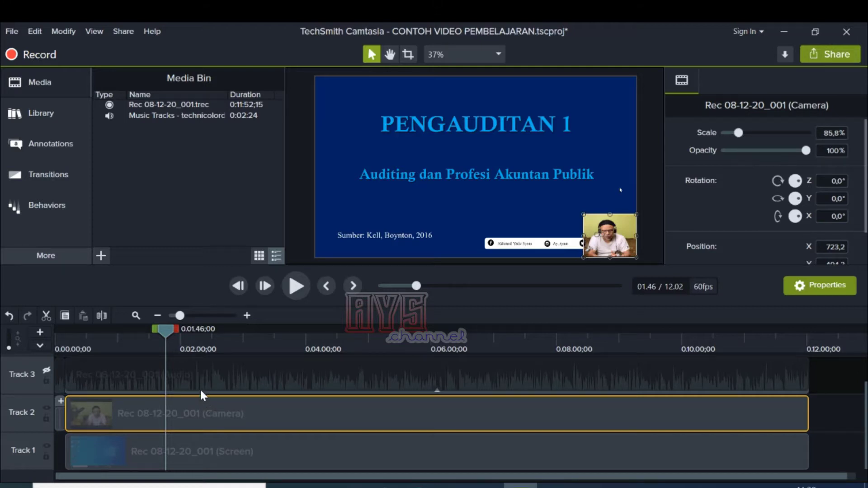
Step: Enlarge the timeline scale around the opening and place the playhead at about 18 seconds, over the desktop footage
scroll(205, 377, "up", 1)
scroll(208, 393, "down", 1)
left_click_drag(167, 330, 80, 348)
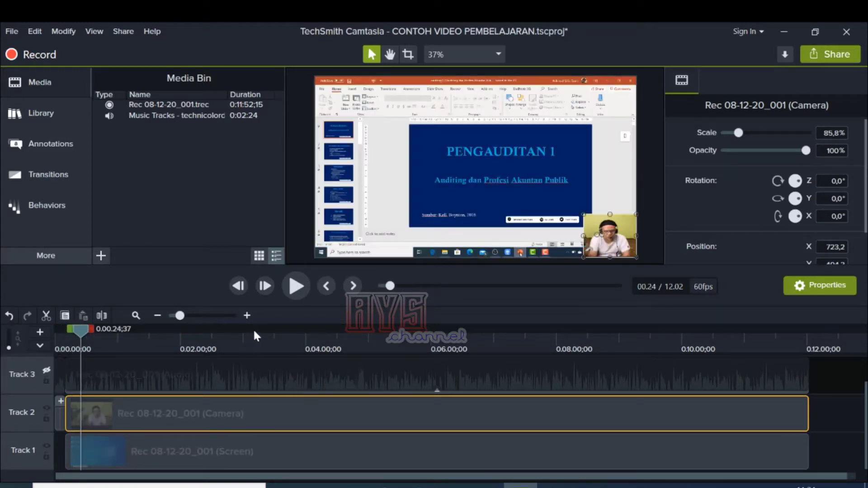
left_click(246, 315)
left_click(248, 316)
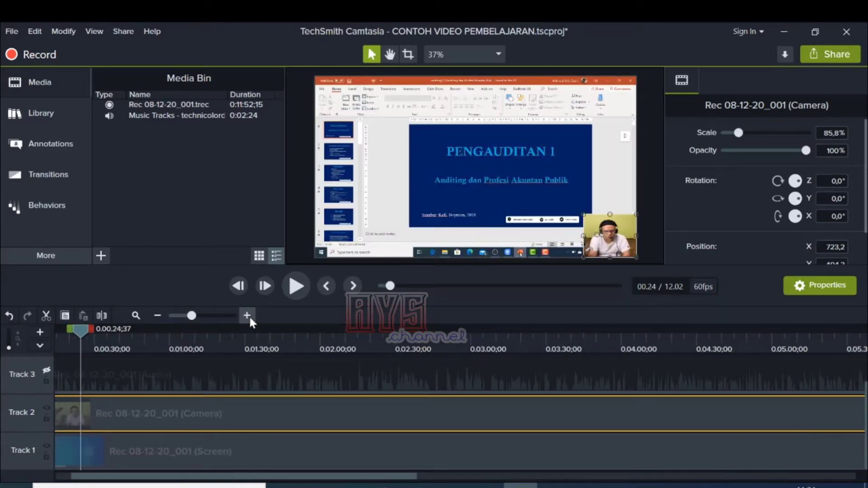
left_click(249, 316)
left_click_drag(203, 478, 166, 482)
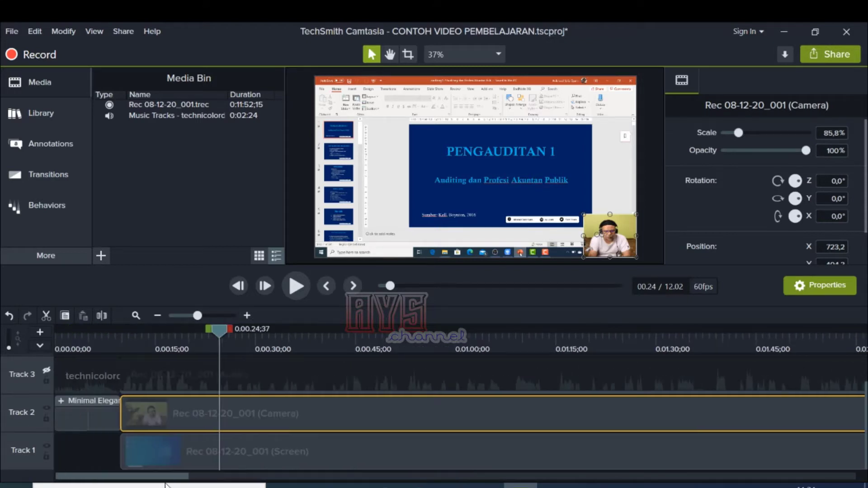
left_click_drag(228, 333, 182, 355)
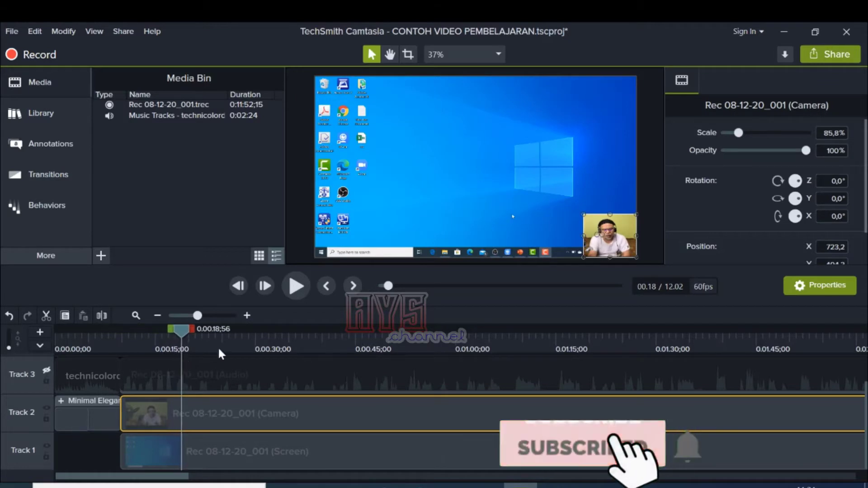
Step: Split the Track 1 screen clip at 0:00:24;15, where the PowerPoint window first appears
left_click(247, 316)
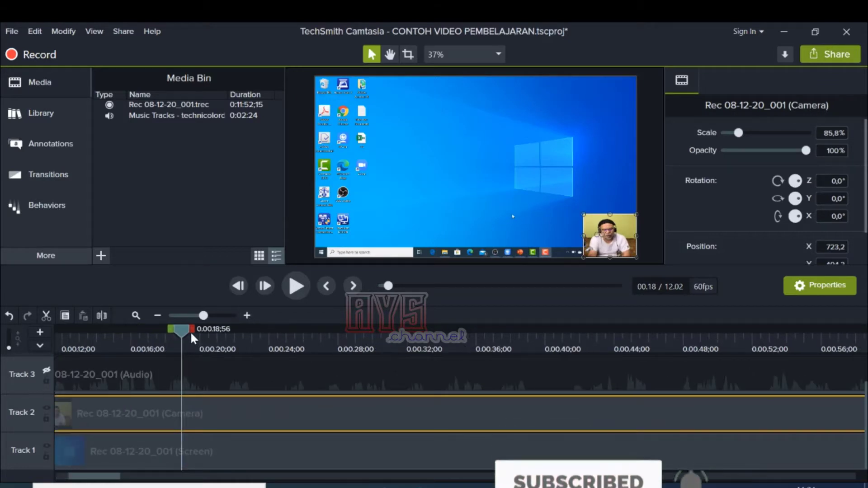
left_click_drag(184, 331, 325, 378)
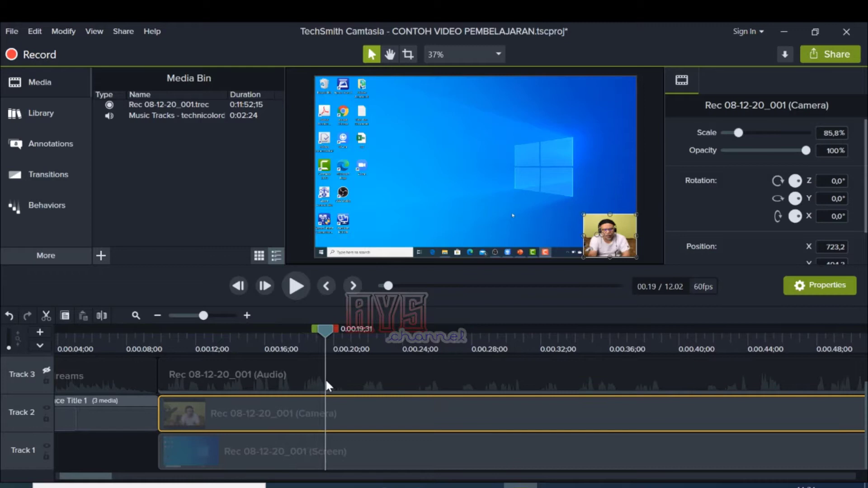
left_click(343, 460)
left_click_drag(326, 336, 410, 381)
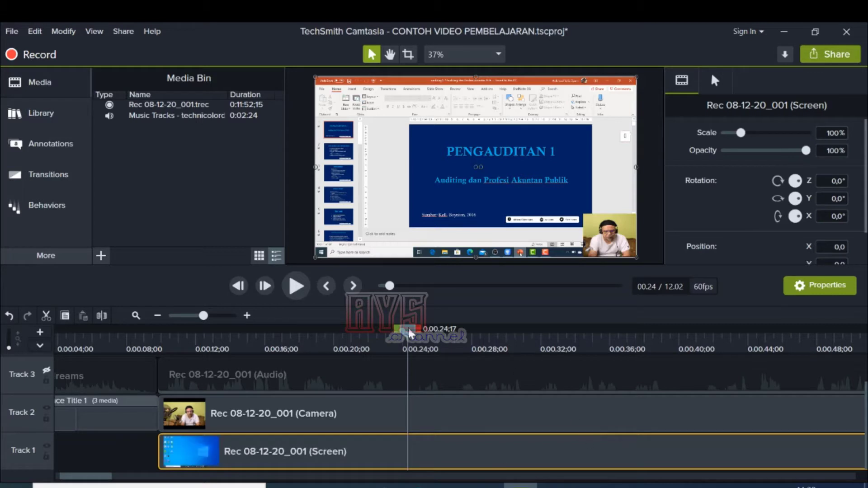
left_click_drag(409, 333, 405, 379)
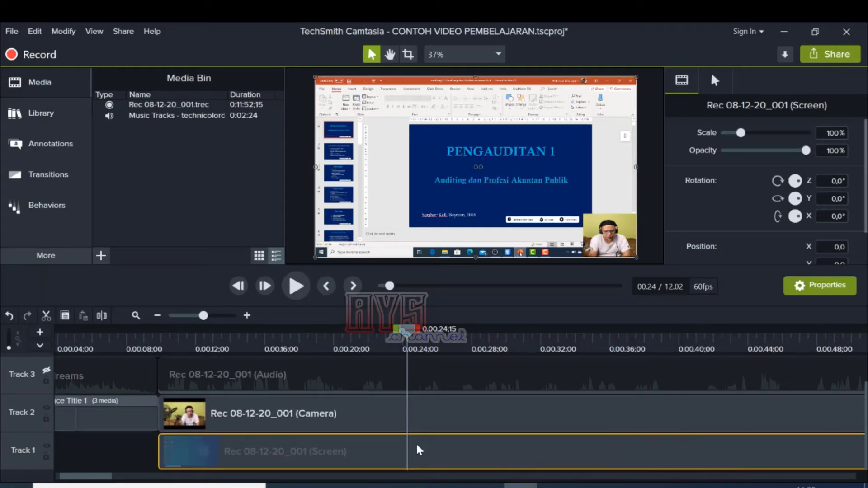
left_click(407, 414)
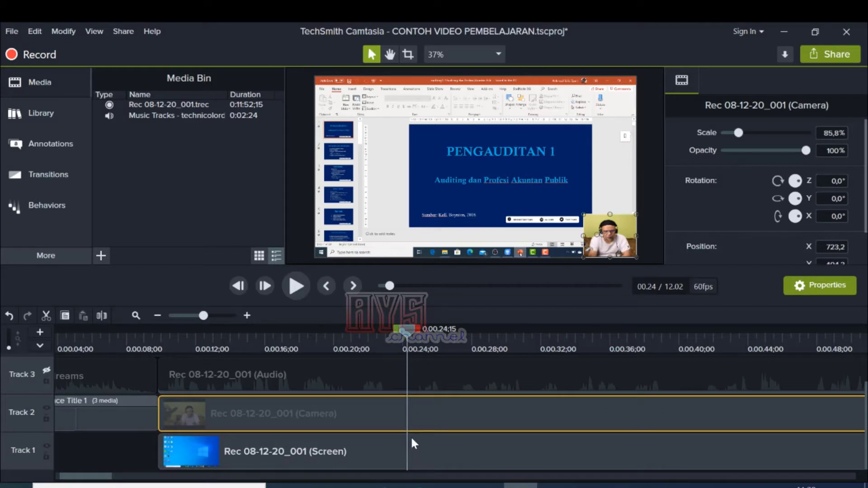
left_click(412, 452)
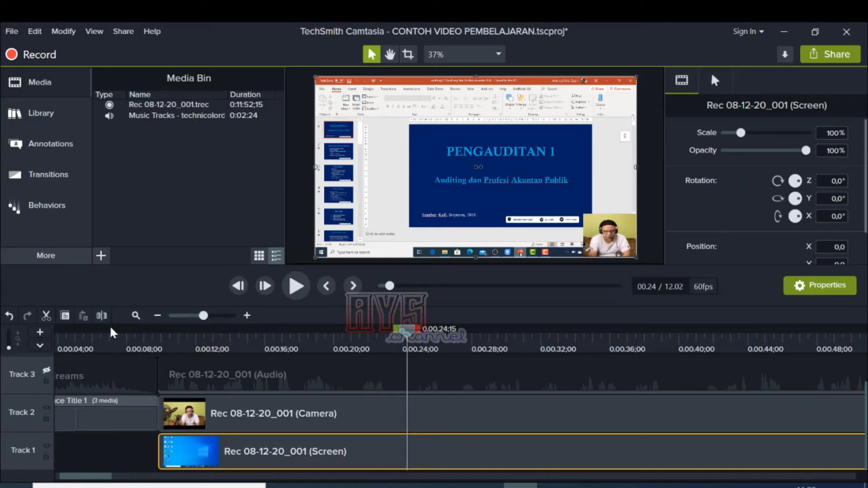
left_click(101, 315)
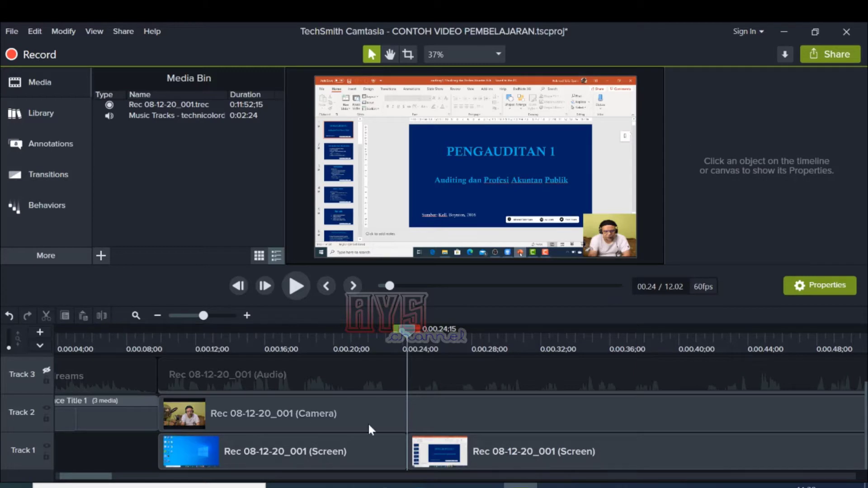
Step: Check both screen clip parts around the cut, and delete the desktop part before 0:00:24;15 from Track 1
left_click(366, 451)
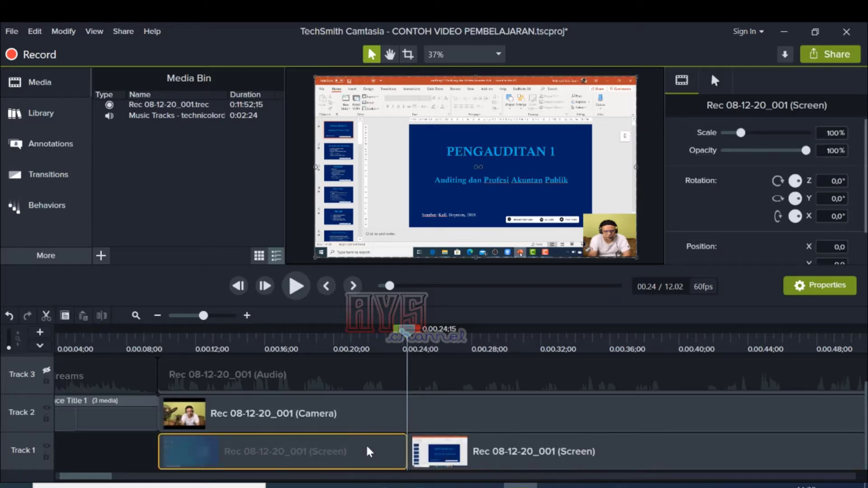
left_click(412, 340)
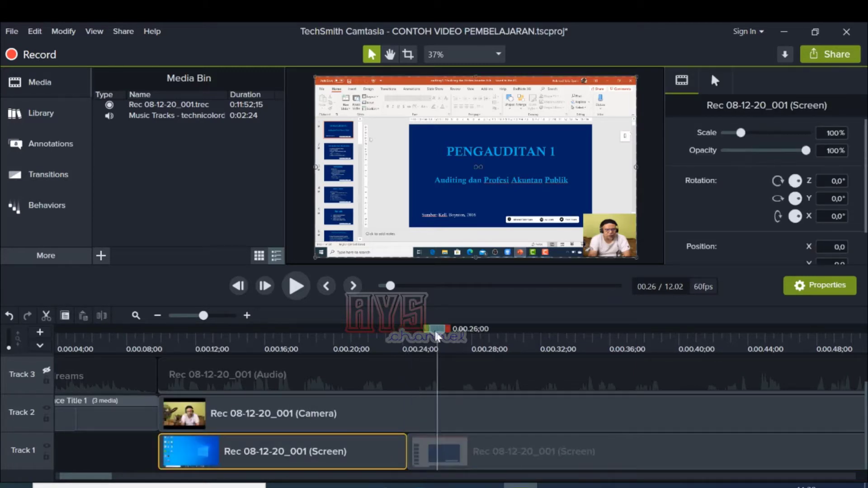
left_click_drag(413, 340, 405, 340)
left_click(450, 455)
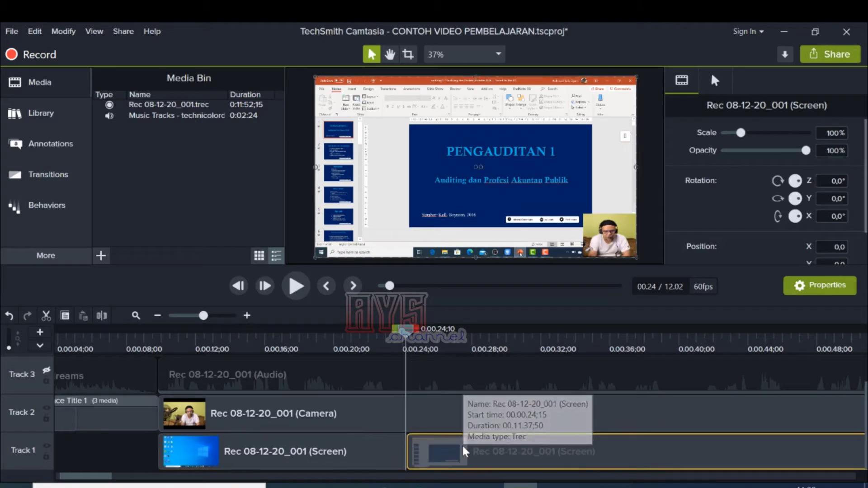
left_click_drag(405, 331, 400, 357)
left_click(321, 454)
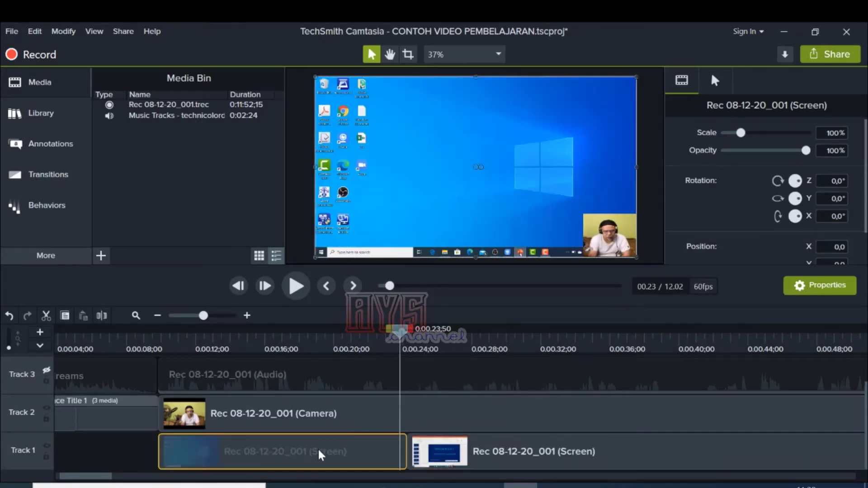
left_click_drag(398, 331, 362, 339)
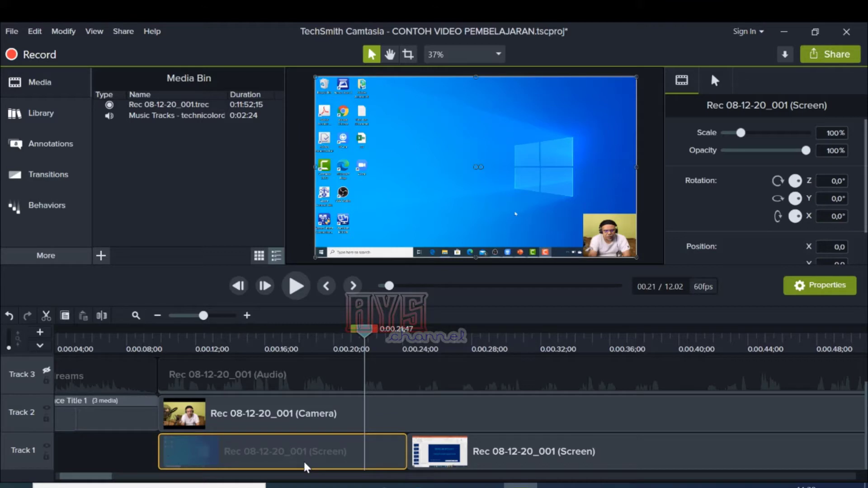
key("Delete")
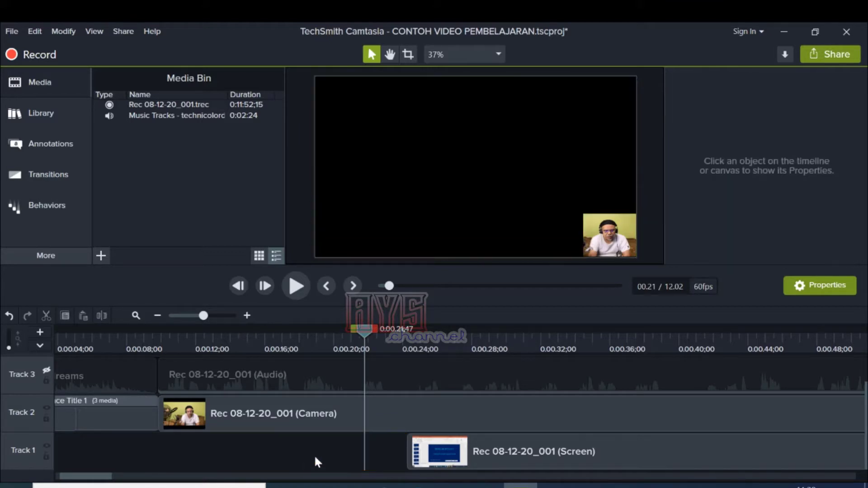
Step: Play the timeline from about 9 seconds to about 26 seconds to review the gap left on Track 1
left_click_drag(363, 334, 435, 357)
left_click(477, 453)
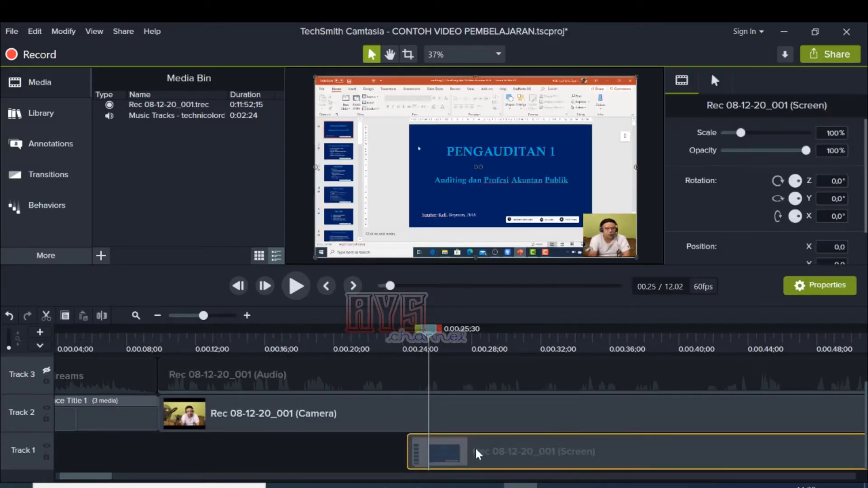
left_click_drag(429, 330, 267, 334)
left_click_drag(203, 360, 146, 358)
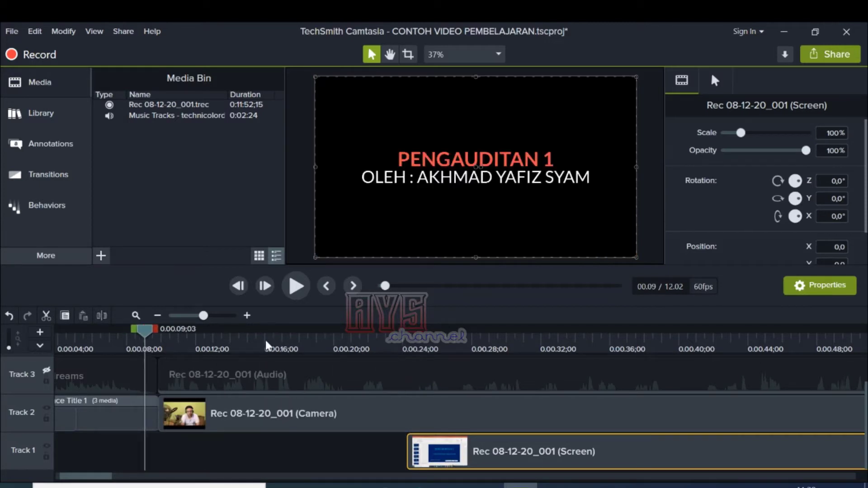
left_click(297, 285)
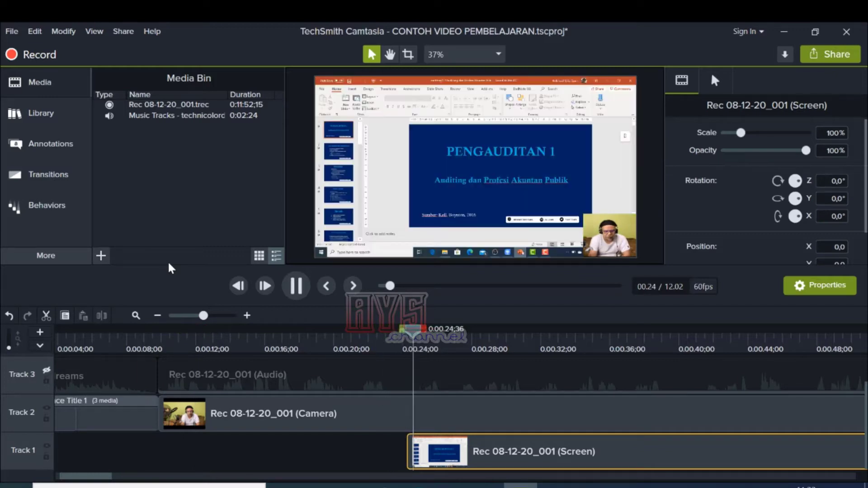
left_click(296, 286)
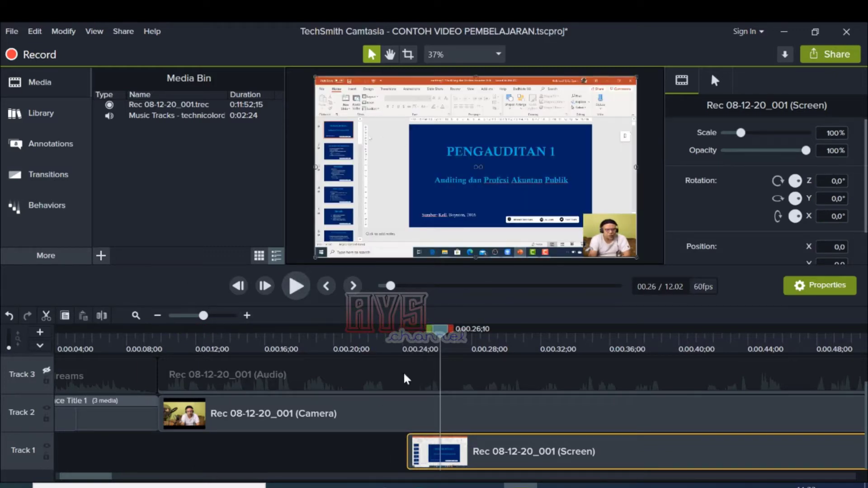
Step: Split the Track 2 camera clip at 0:00:24;15, level with the screen clip's start, and delete the part before the cut
left_click_drag(445, 339, 409, 346)
left_click(422, 413)
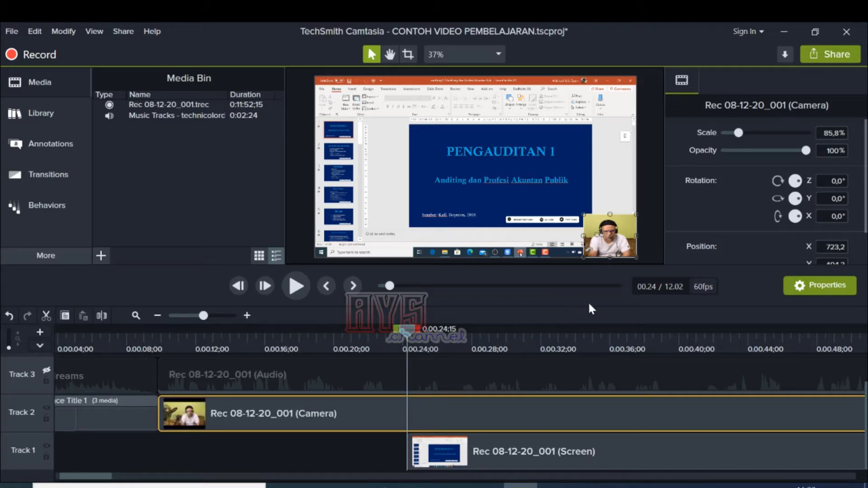
left_click(475, 450)
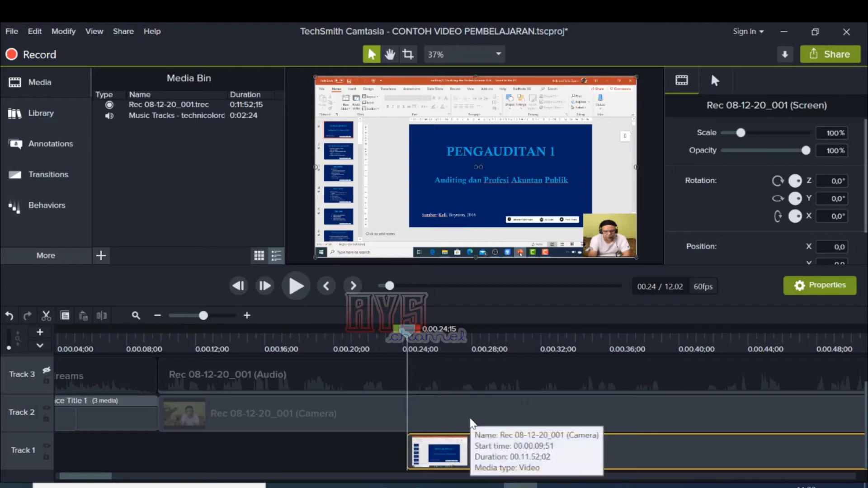
left_click(436, 417)
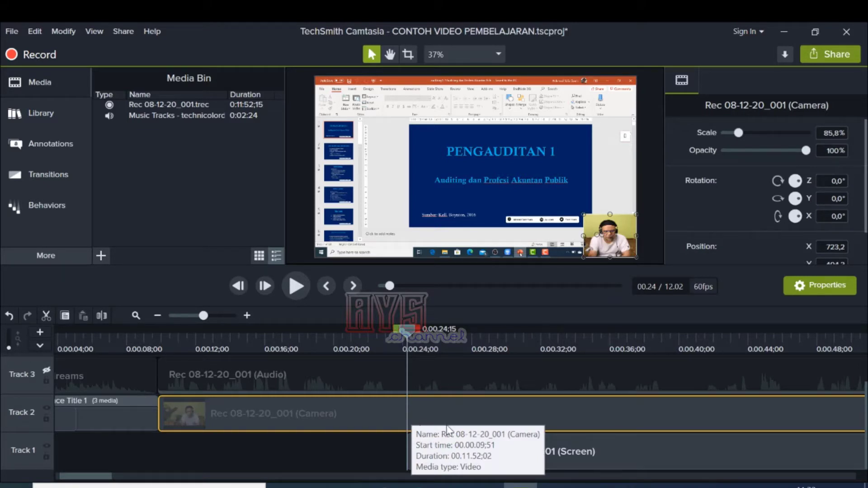
left_click(568, 448)
left_click(482, 413)
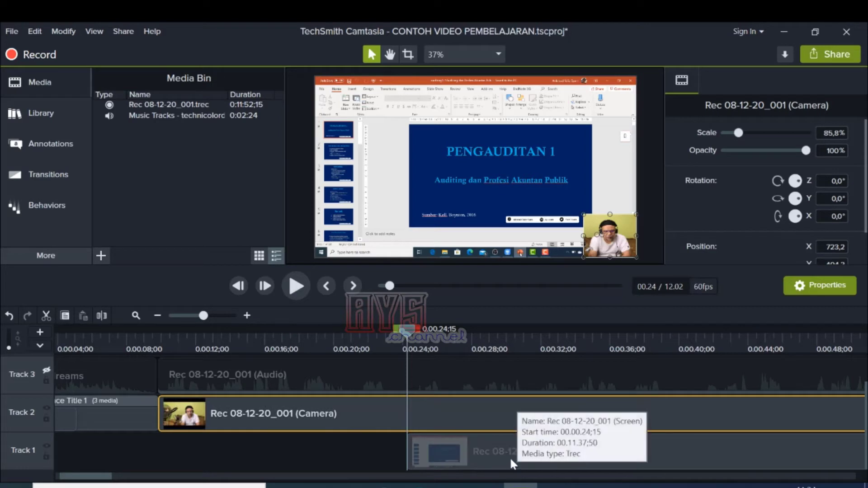
left_click(498, 458)
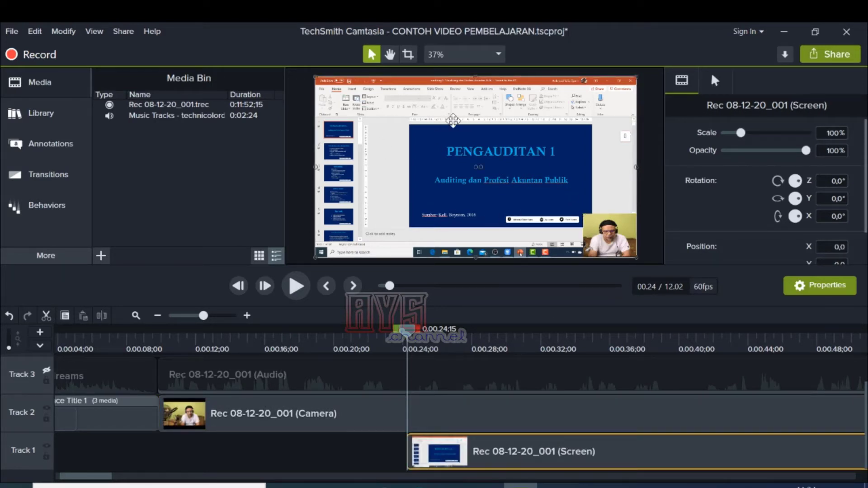
left_click(452, 416)
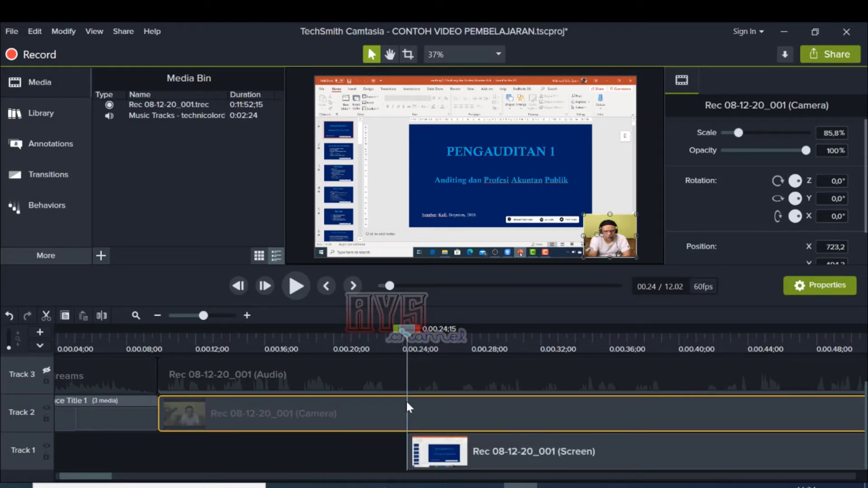
left_click(102, 316)
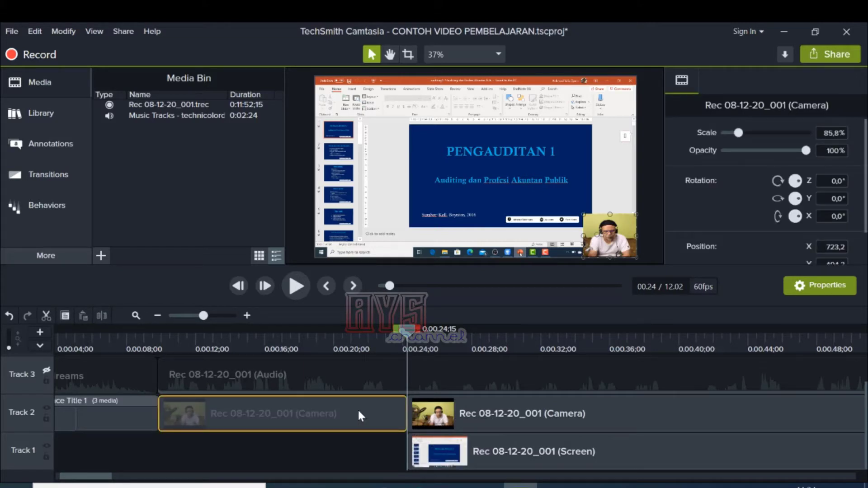
key("Delete")
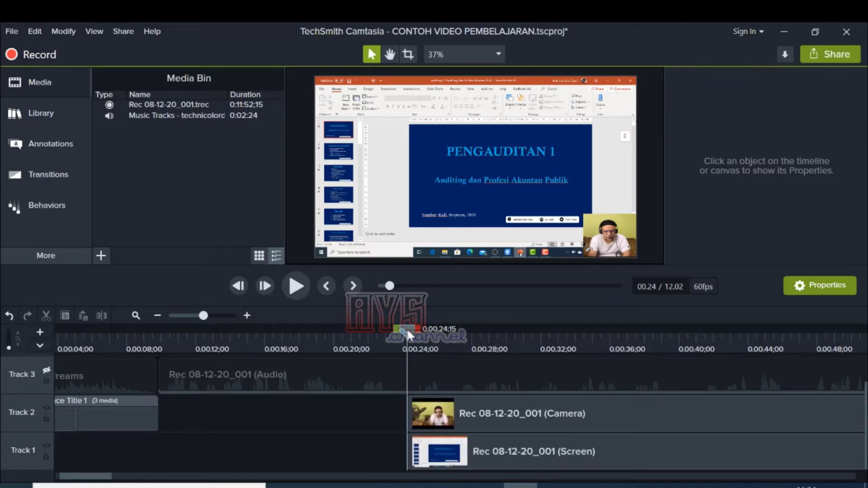
Step: Play the recording from 0:00:24;15 to about 31 seconds to review the trimmed start, and select the screen clip
left_click(295, 286)
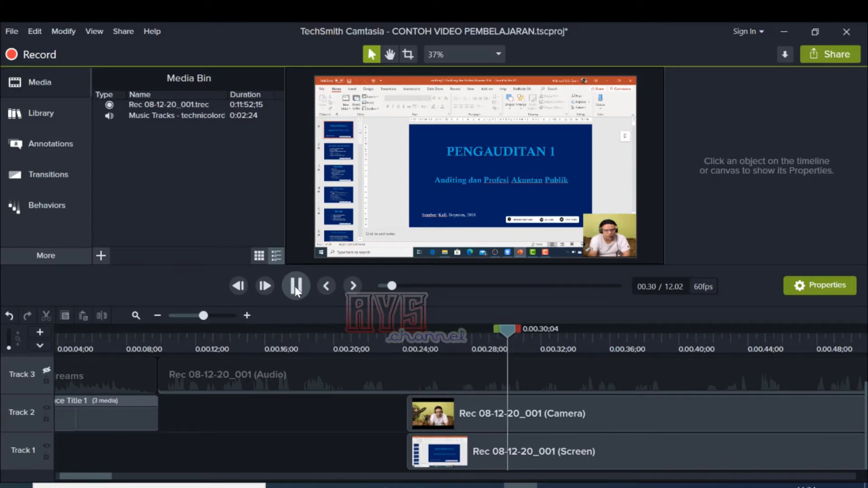
left_click(299, 284)
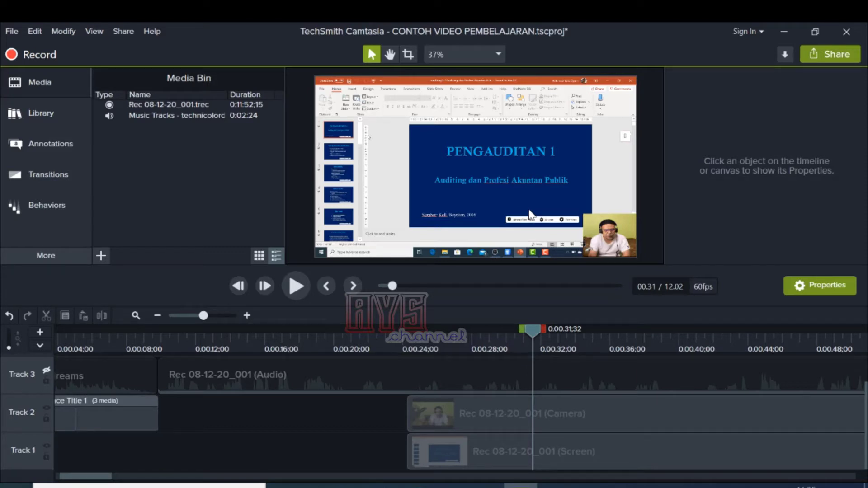
left_click(495, 441)
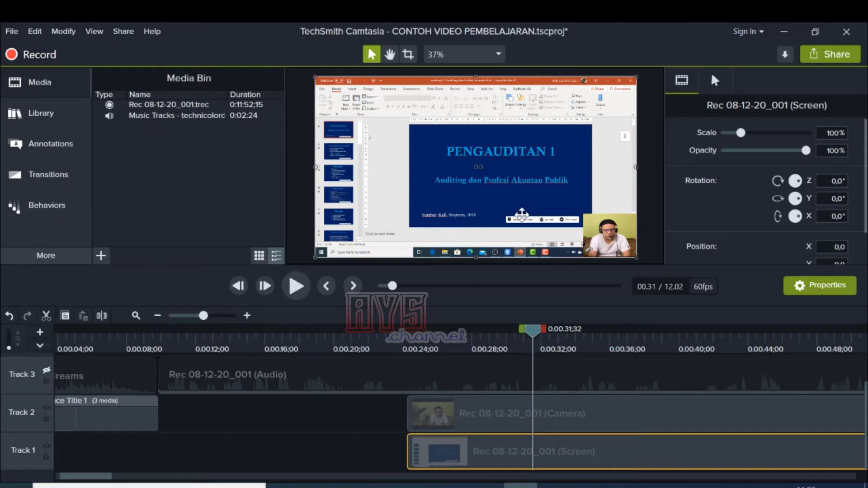
Step: Split the camera clip at 0:00:37;13, over the full-screen slide, and select the camera part before the cut
left_click_drag(540, 332, 630, 352)
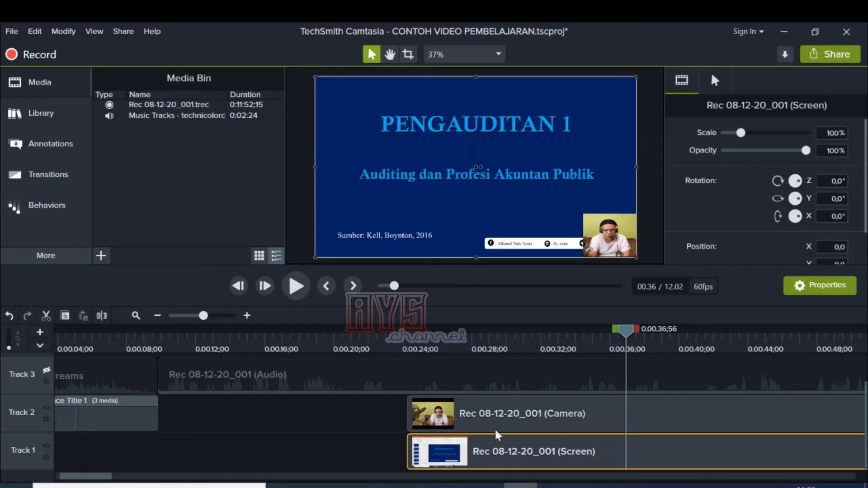
left_click_drag(623, 335, 582, 343)
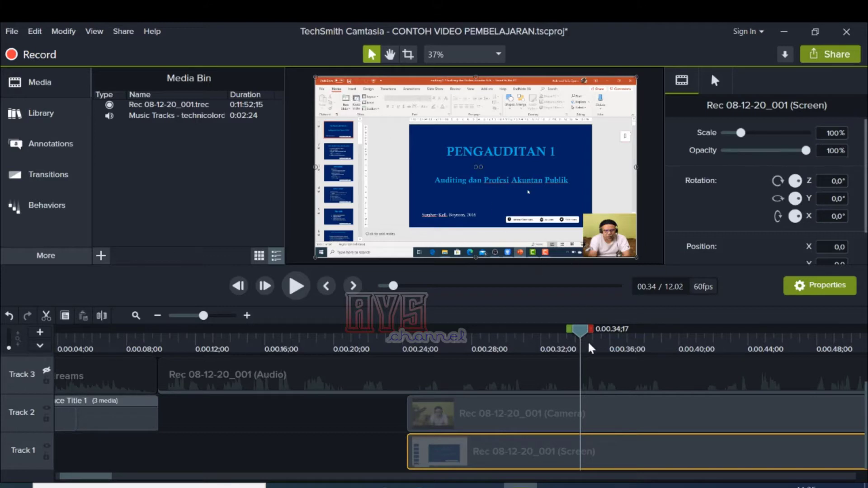
left_click_drag(582, 336, 634, 340)
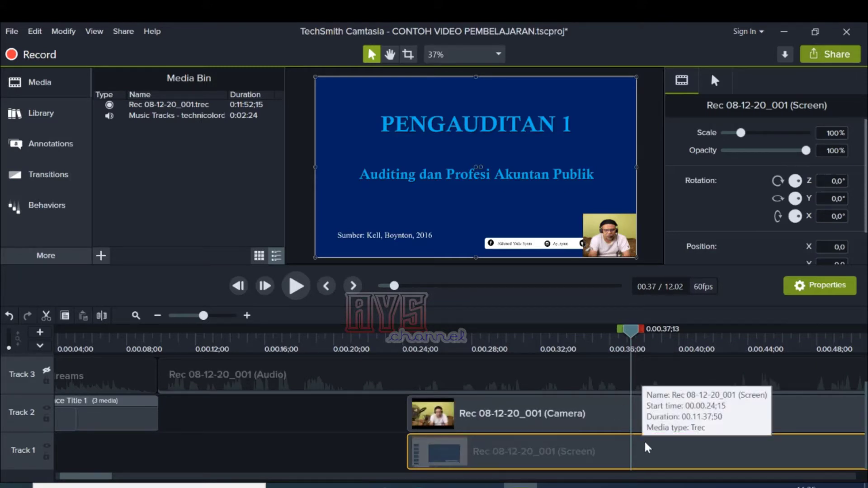
left_click(637, 420)
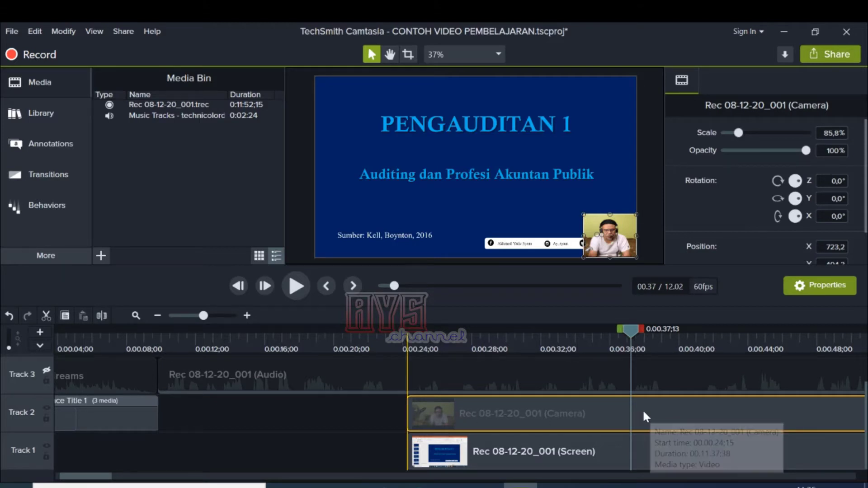
left_click(102, 315)
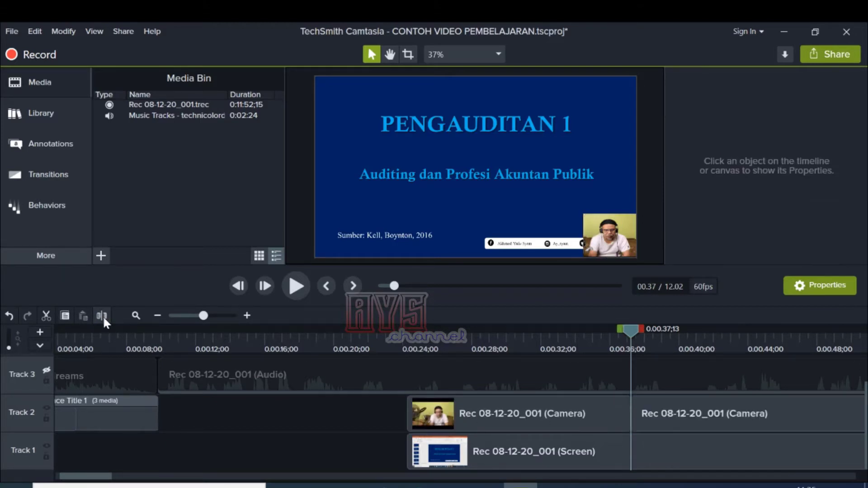
left_click(512, 412)
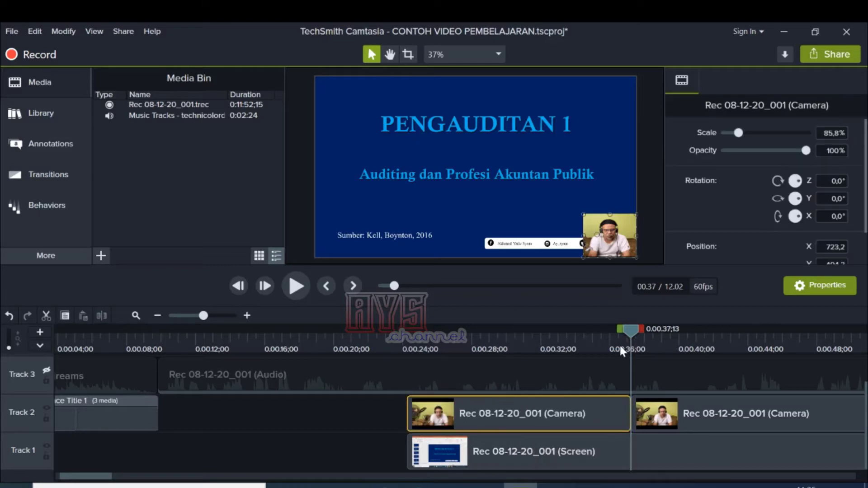
mouse_move(620, 345)
left_mouse_down()
mouse_move(606, 332)
mouse_move(539, 350)
mouse_move(609, 345)
left_mouse_up()
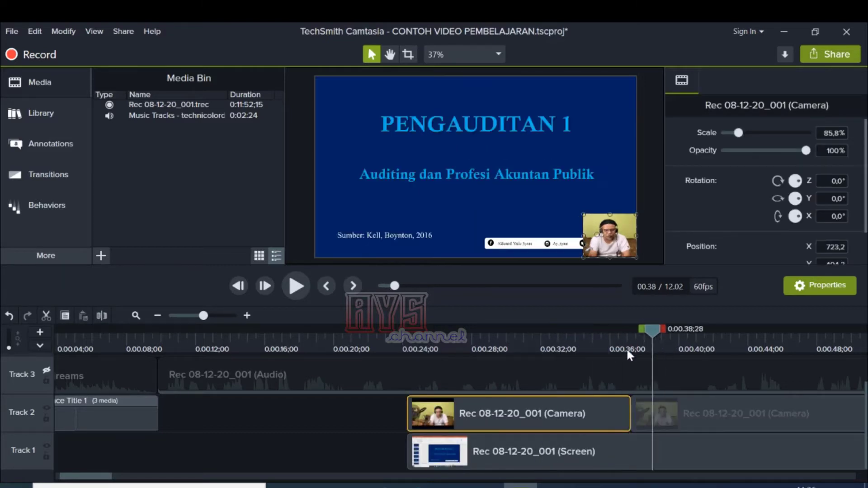
left_click(498, 355)
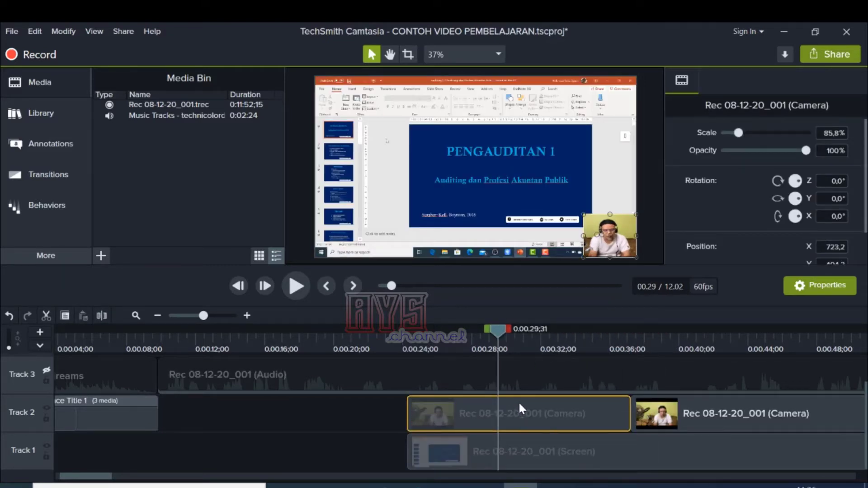
left_click_drag(610, 214, 615, 219)
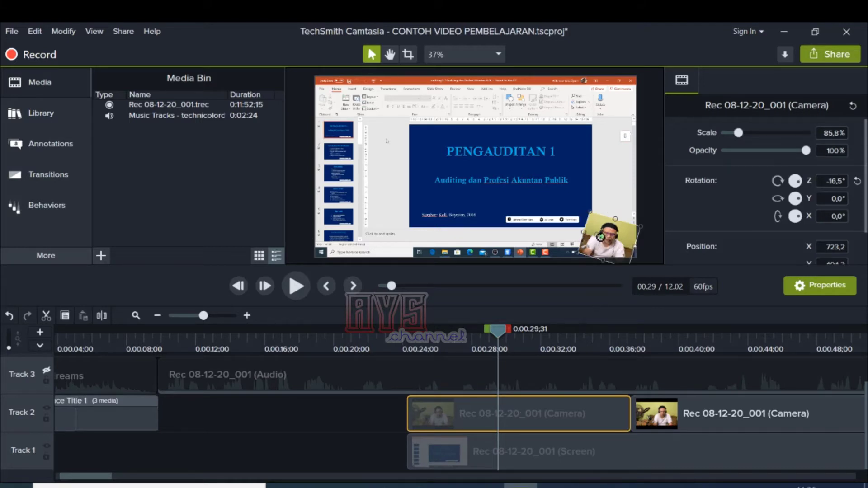
left_click(564, 210)
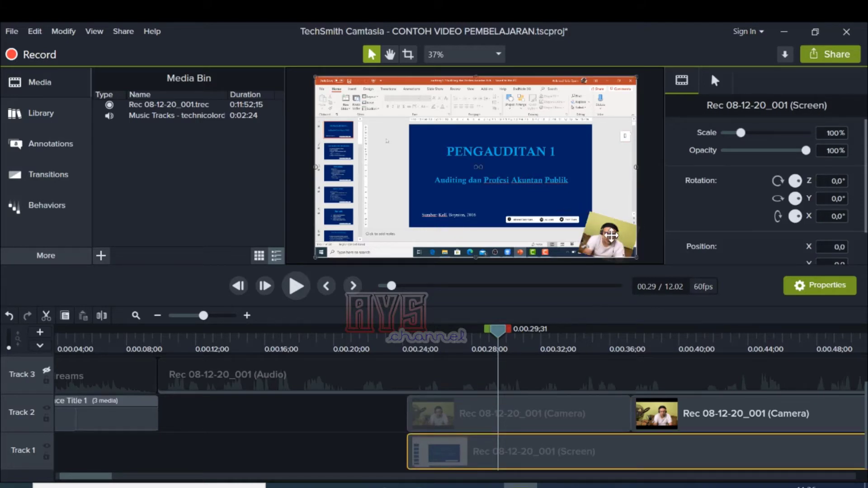
left_click(500, 415)
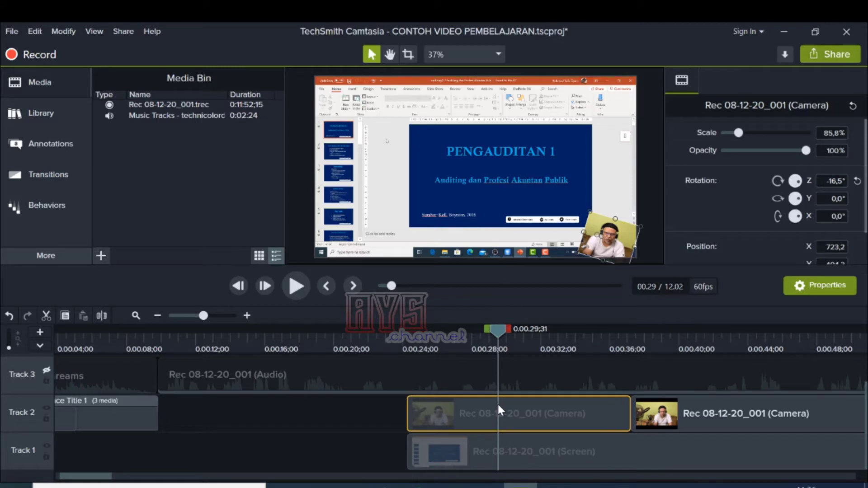
key("ctrl+z")
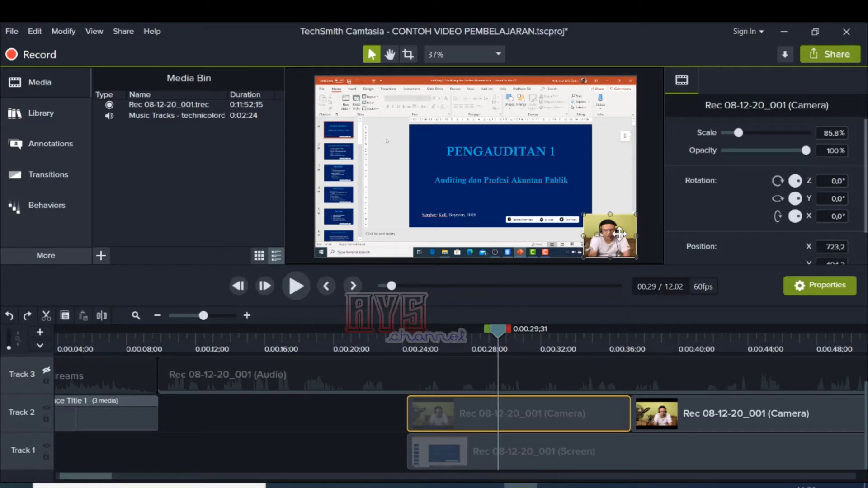
Step: Scale the first camera clip to fit the canvas and shift its picture vertically
right_click(596, 234)
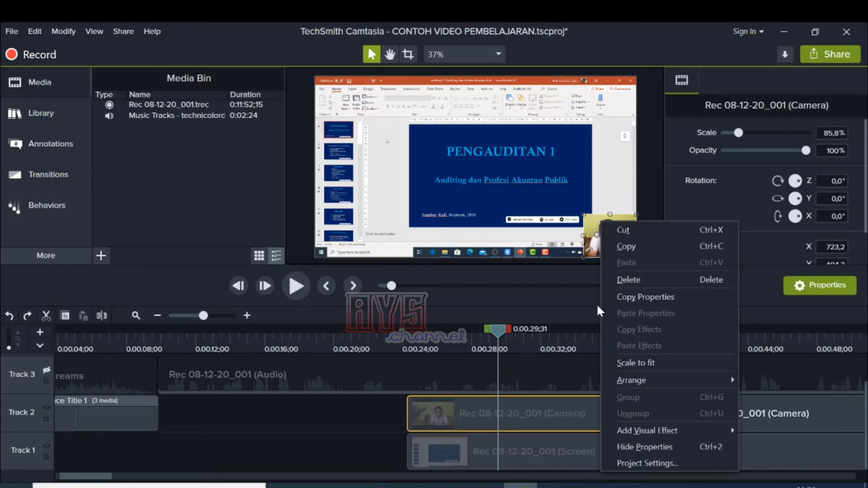
left_click(663, 362)
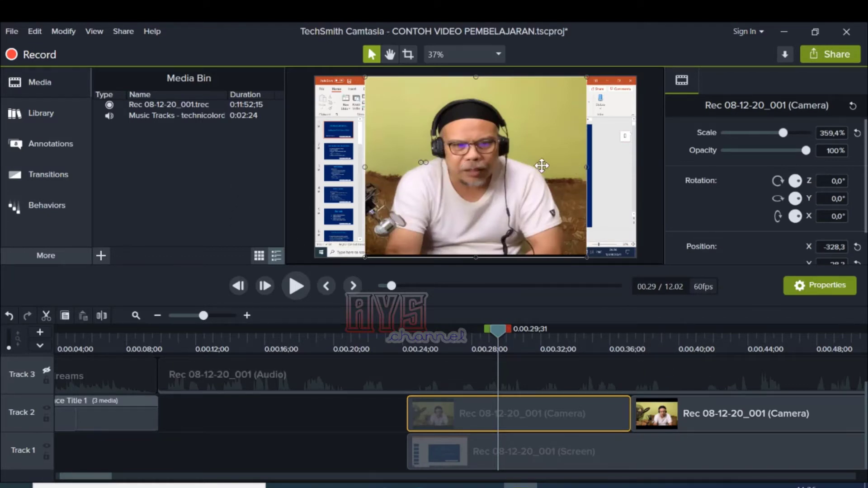
mouse_move(520, 161)
left_mouse_down()
mouse_move(491, 162)
mouse_move(540, 162)
mouse_move(515, 161)
mouse_move(515, 170)
left_mouse_up()
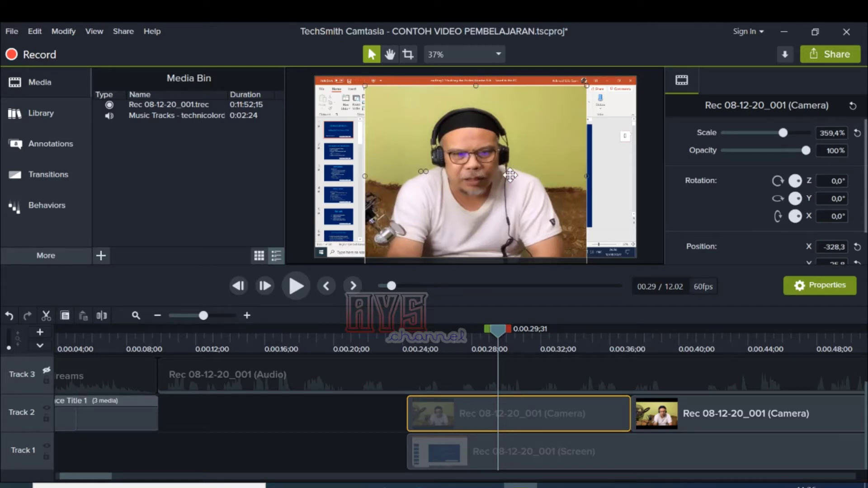
mouse_move(509, 176)
left_mouse_down()
mouse_move(506, 162)
mouse_move(497, 174)
left_mouse_up()
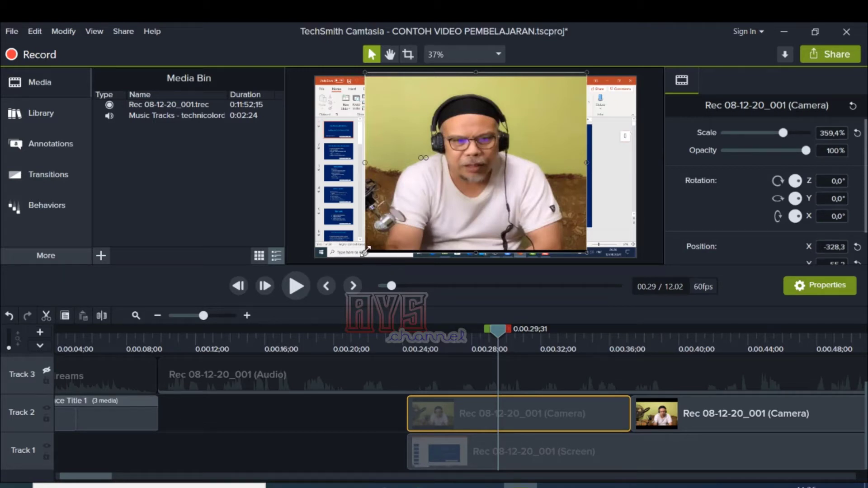
Step: Enlarge the first camera clip's picture to about 611% and position it at about X -628.8 so it covers the whole canvas
left_click_drag(364, 252, 260, 328)
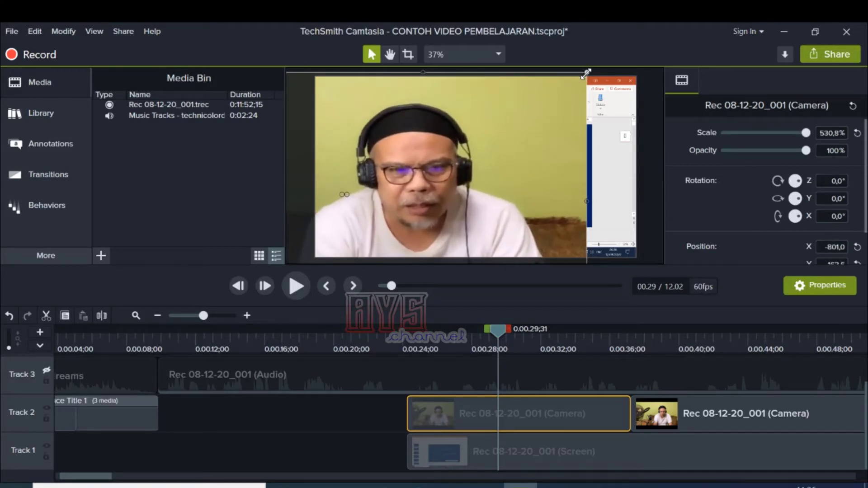
left_click_drag(586, 71, 638, 64)
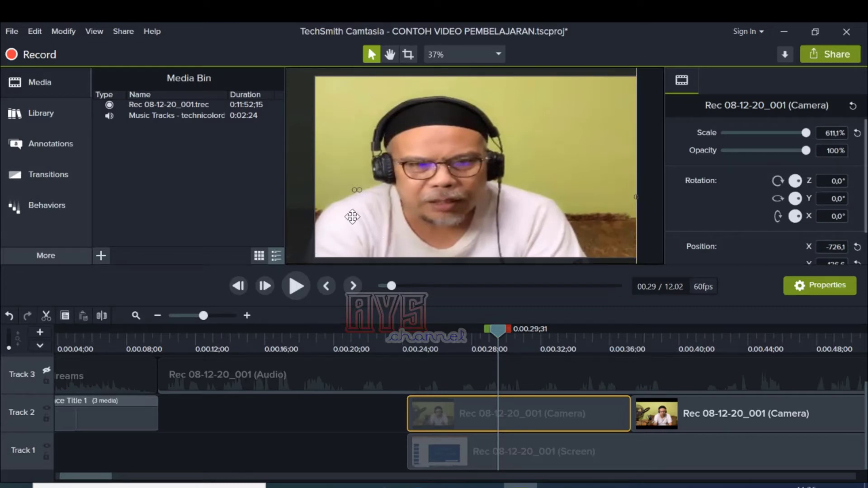
left_click_drag(353, 217, 369, 215)
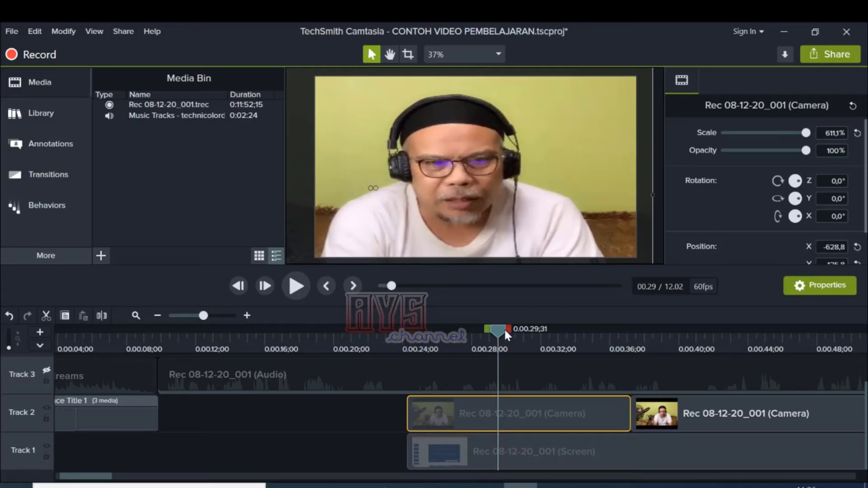
Step: Play the timeline from before the first camera clip to about 27 seconds to review the full-screen camera picture
left_click_drag(504, 328, 351, 330)
left_click(296, 289)
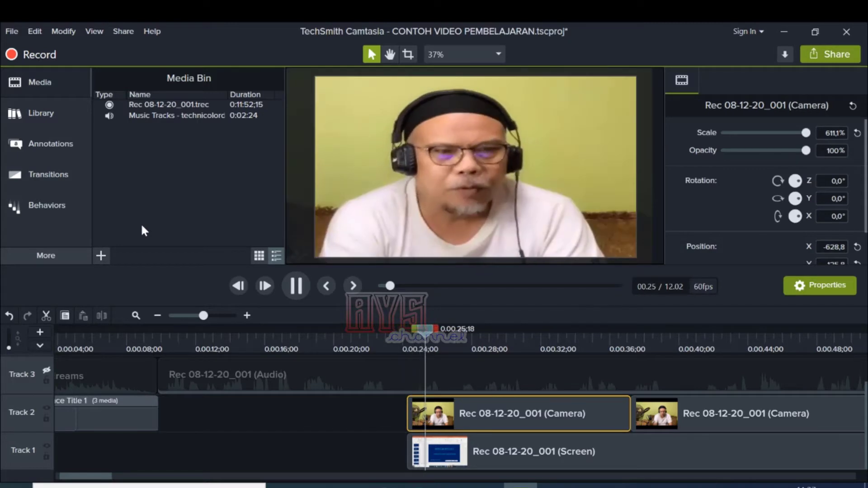
left_click(298, 287)
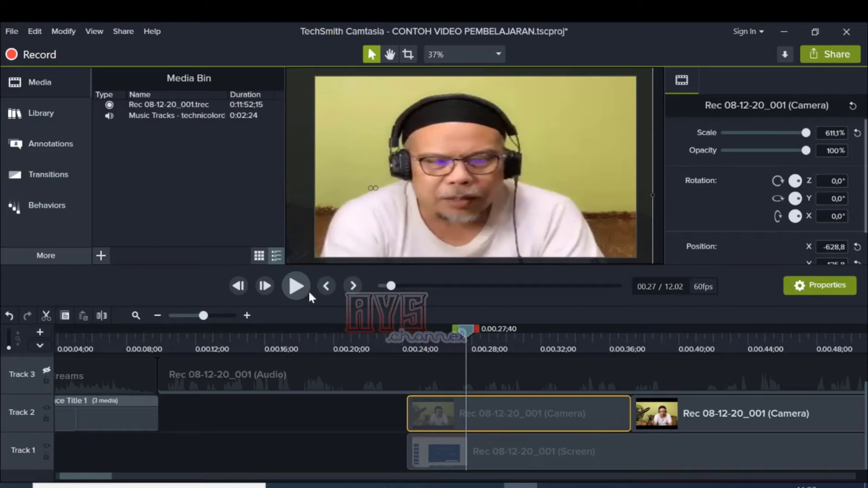
Step: Scrub from about 27 seconds to 0:00:40;24 to examine the change from full-screen camera to slide
left_click_drag(473, 323, 505, 339)
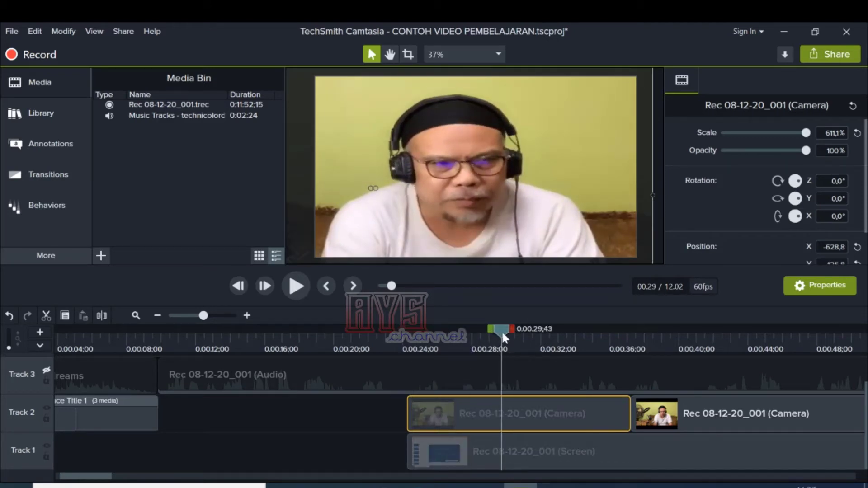
left_click_drag(502, 335, 627, 344)
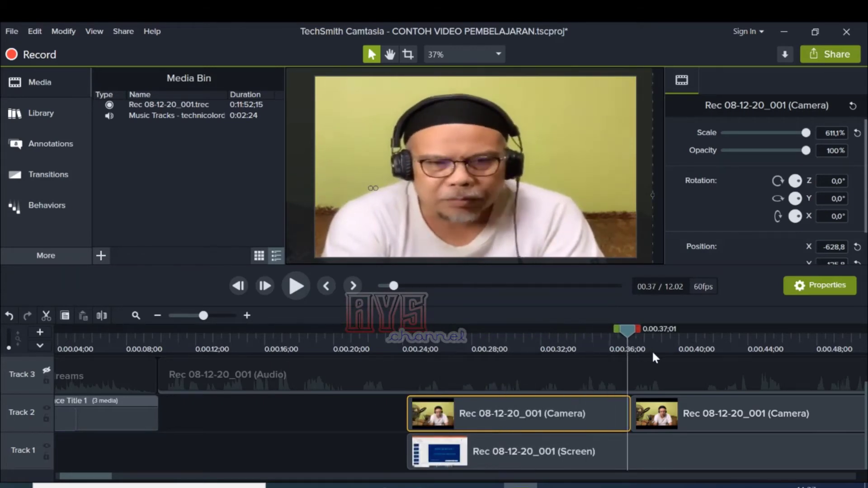
left_click(685, 351)
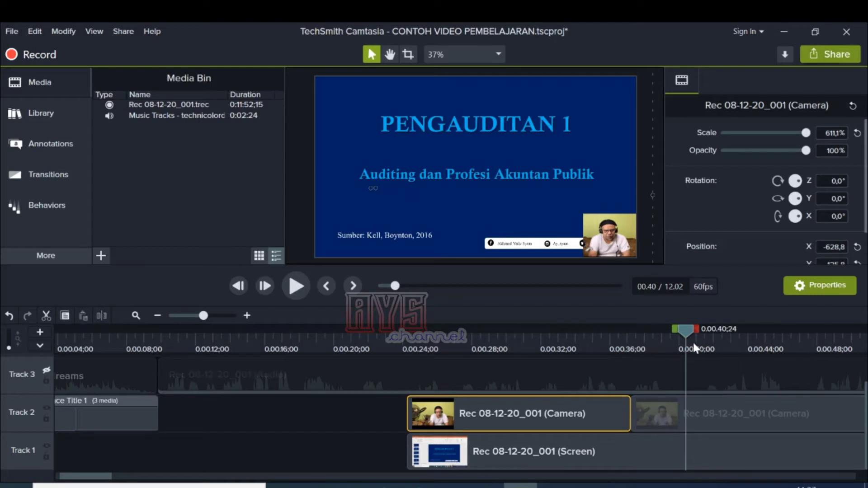
Step: Play the timeline from 0:00:23;25 to about 41 seconds to review the full-screen camera part and the cut to the slide
left_click_drag(687, 335, 487, 371)
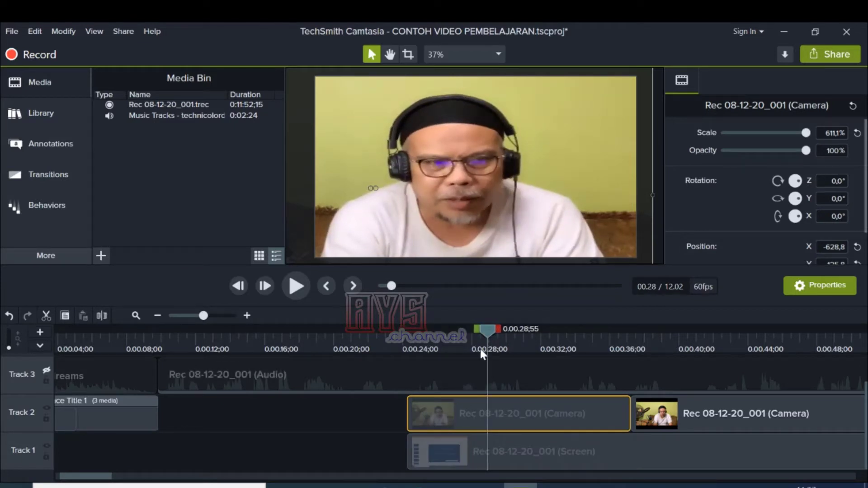
left_click_drag(365, 341, 454, 342)
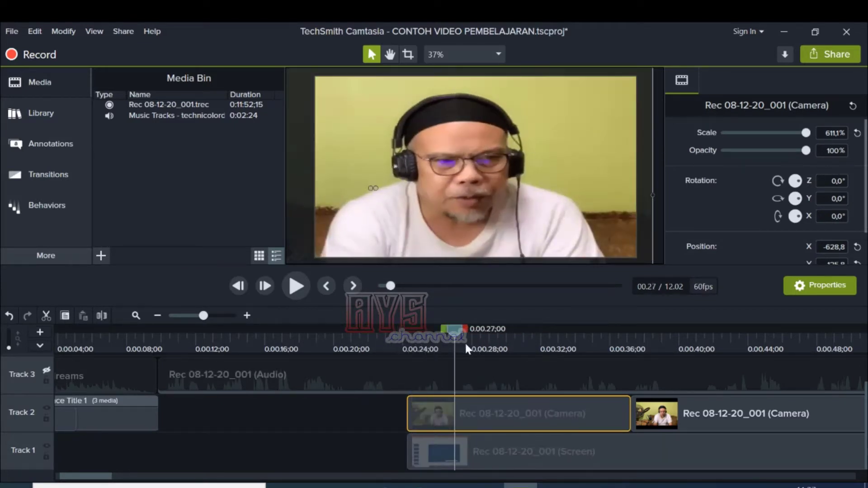
left_click_drag(535, 343, 391, 352)
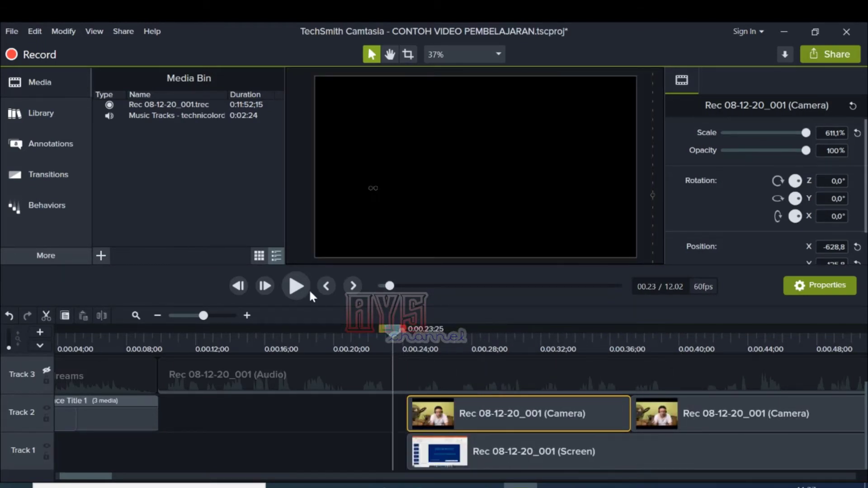
left_click(297, 289)
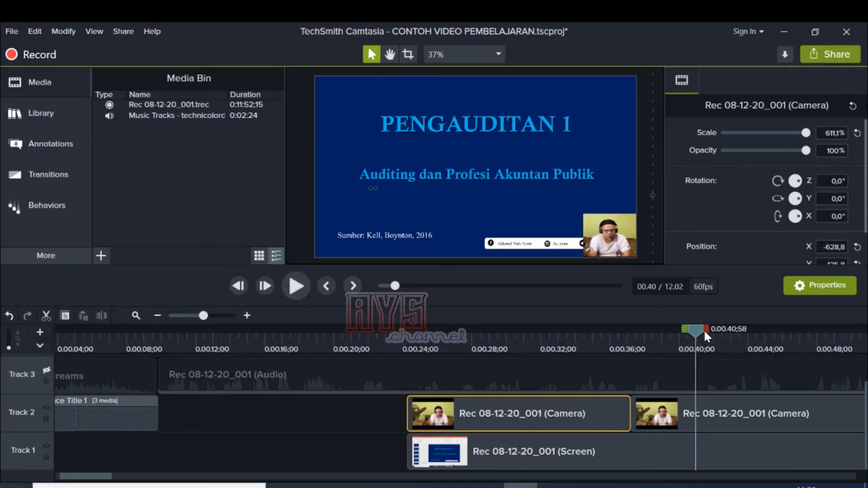
left_click_drag(704, 329, 661, 340)
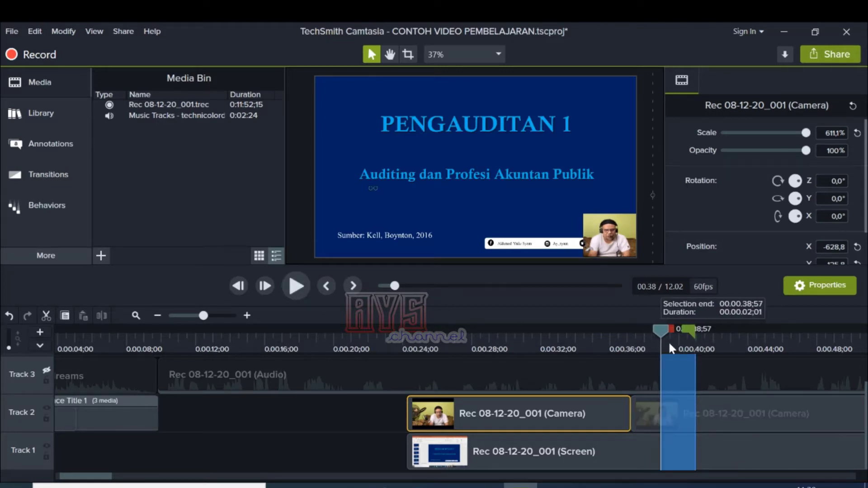
right_click(668, 377)
left_click(482, 319)
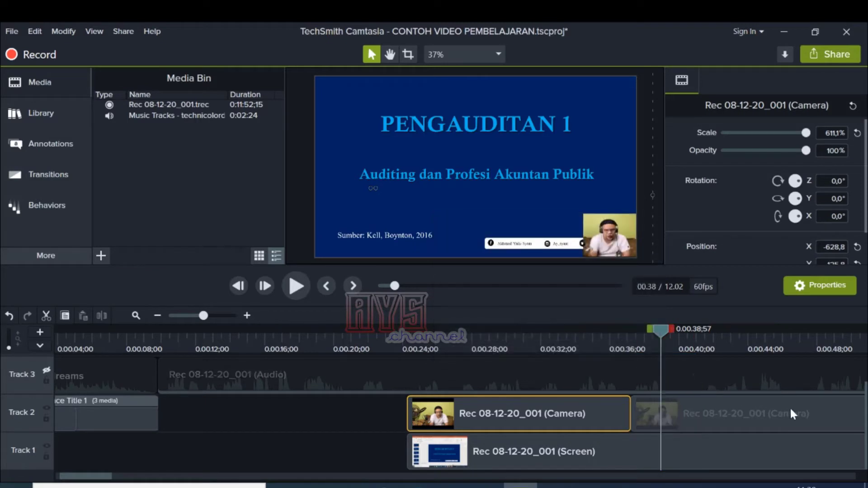
Step: Play from just before 0:00:24;15 to about 26 seconds to review how the first camera clip starts
left_click_drag(660, 329, 407, 356)
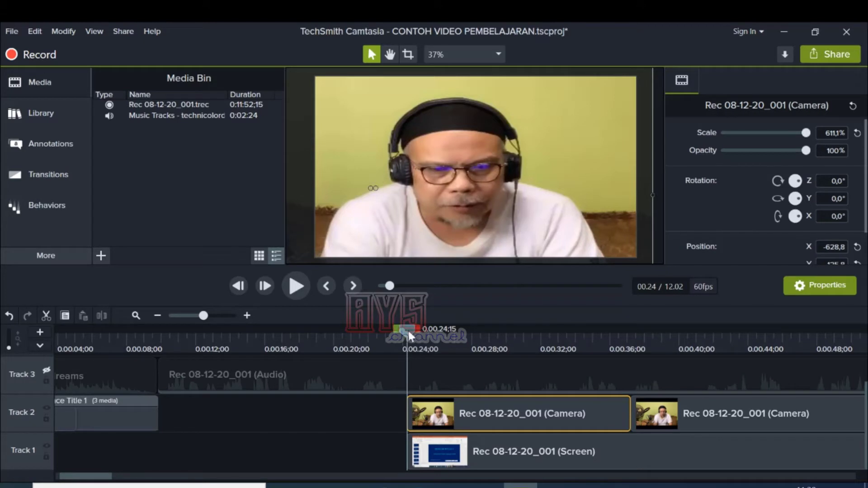
left_click_drag(409, 330, 387, 340)
left_click(300, 291)
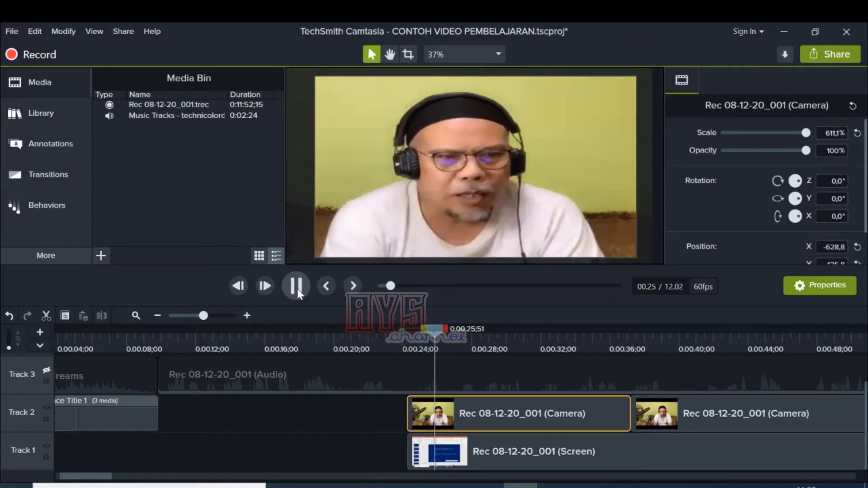
left_click(297, 288)
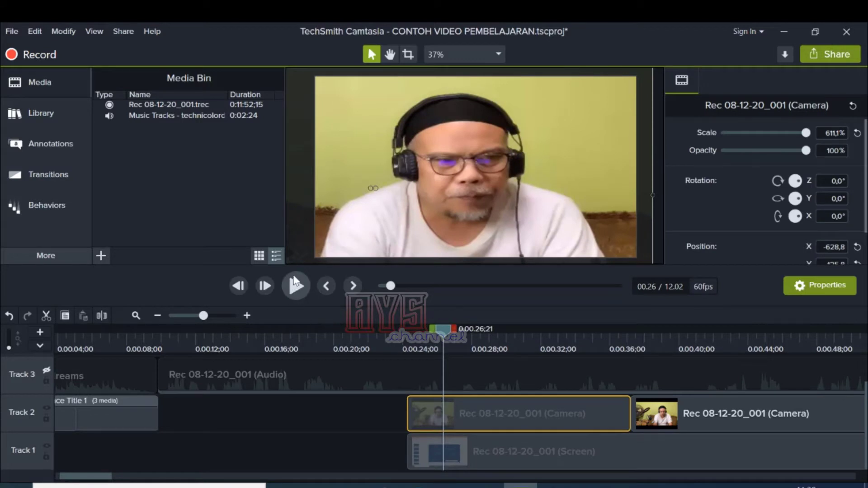
Step: Add a Fade transition to the start of the first camera clip on Track 2
left_click(36, 180)
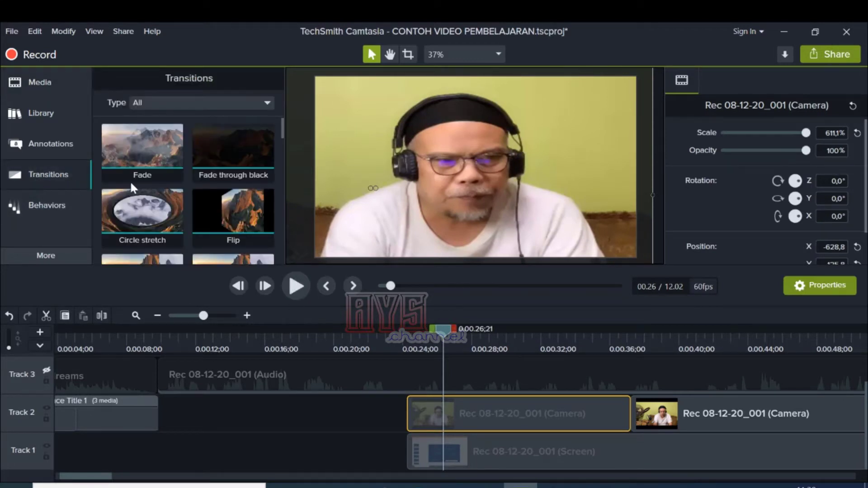
scroll(275, 170, "down", 10)
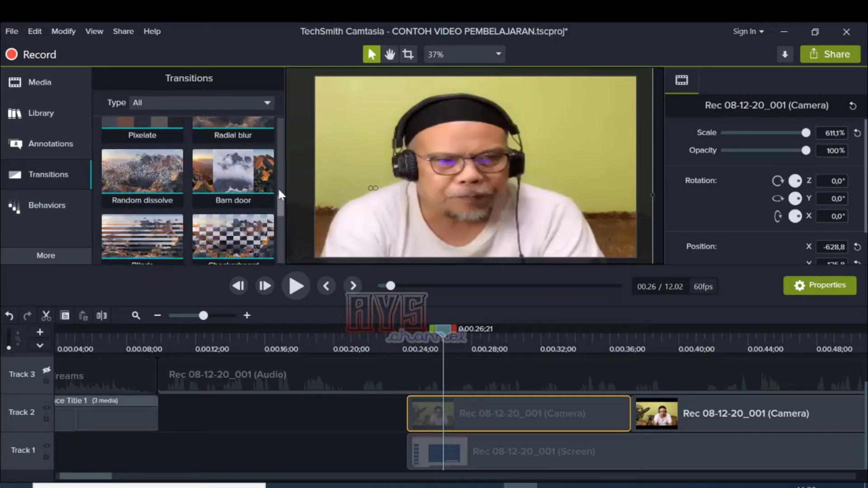
left_click_drag(279, 196, 281, 128)
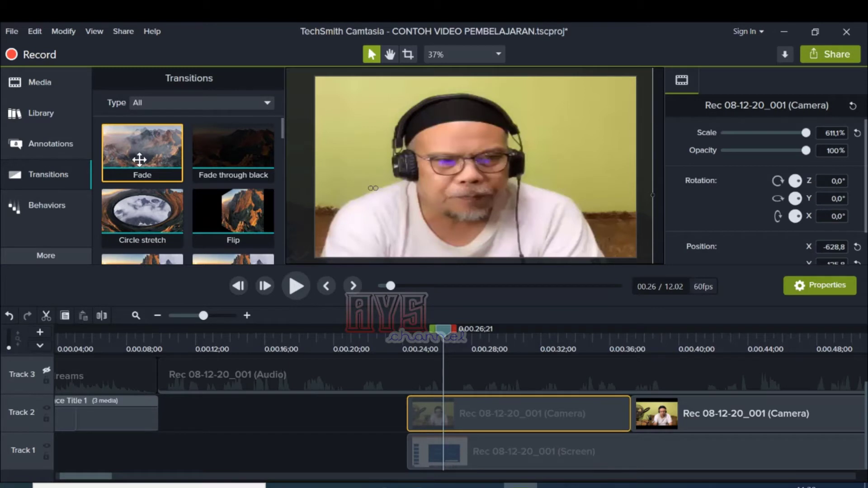
left_click_drag(139, 159, 407, 415)
Step: Play the timeline from before the first camera clip to just past 30 seconds to review the Fade transition
left_click_drag(445, 331, 395, 337)
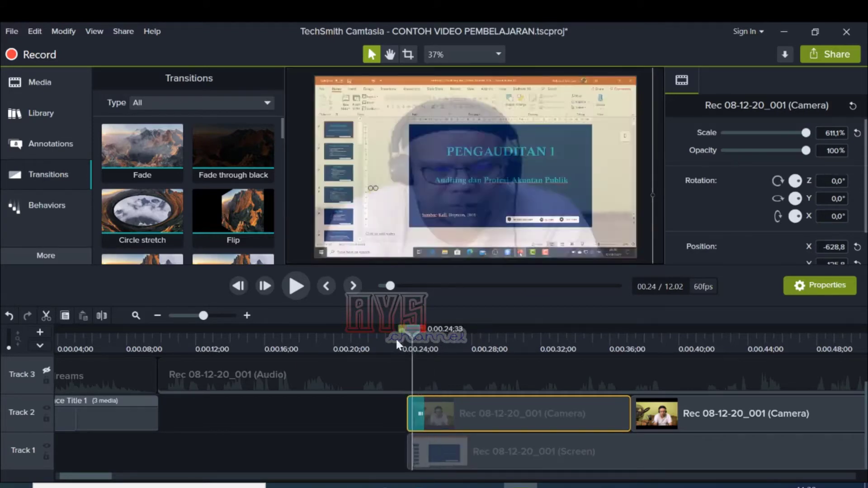
left_click(301, 288)
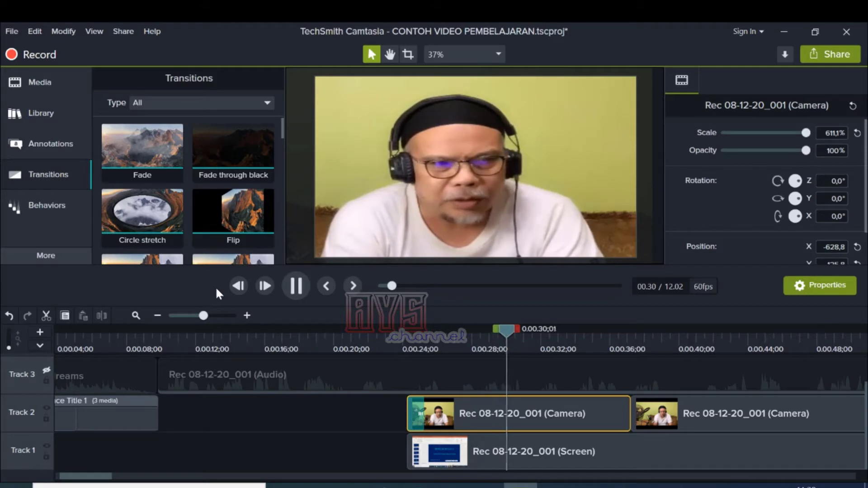
left_click(296, 287)
Step: Add a Radial wipe transition at the cut between the two Track 2 camera clips and play across it from 0:00:35;56
left_click_drag(545, 326, 606, 346)
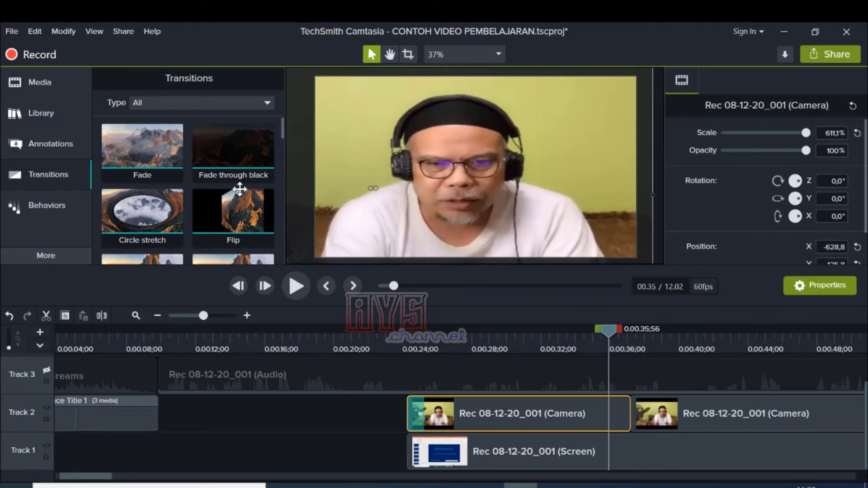
left_click_drag(280, 132, 285, 237)
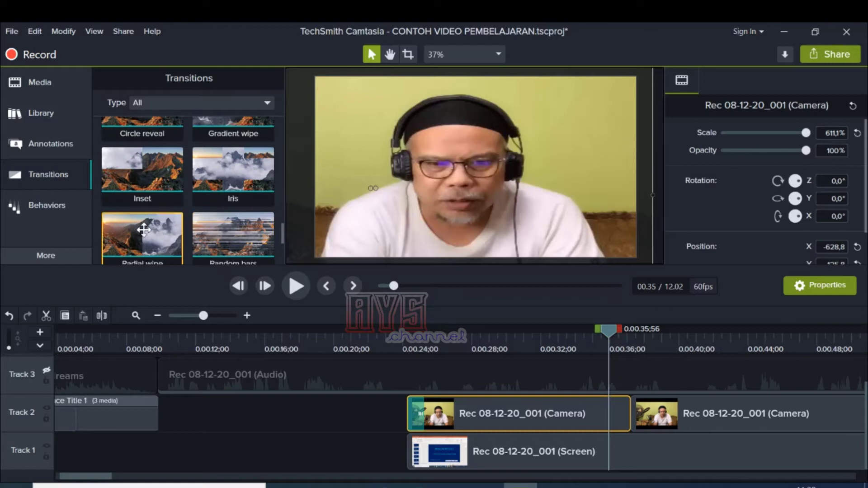
left_click_drag(144, 230, 618, 412)
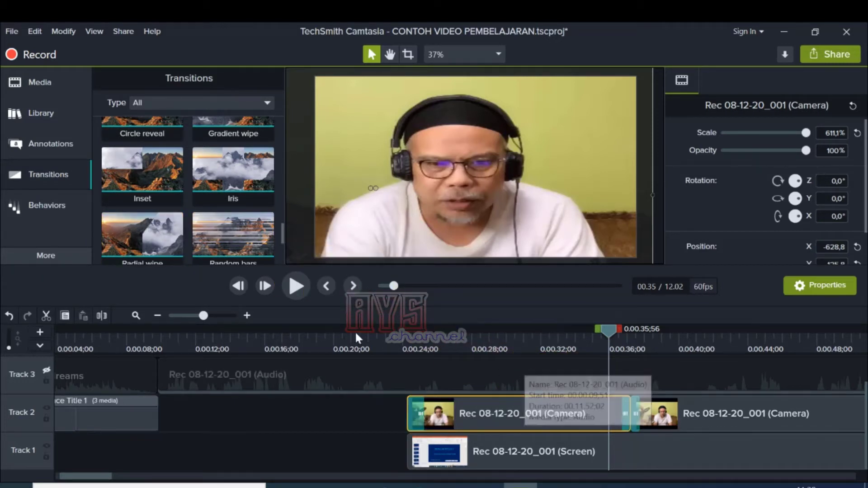
left_click(297, 287)
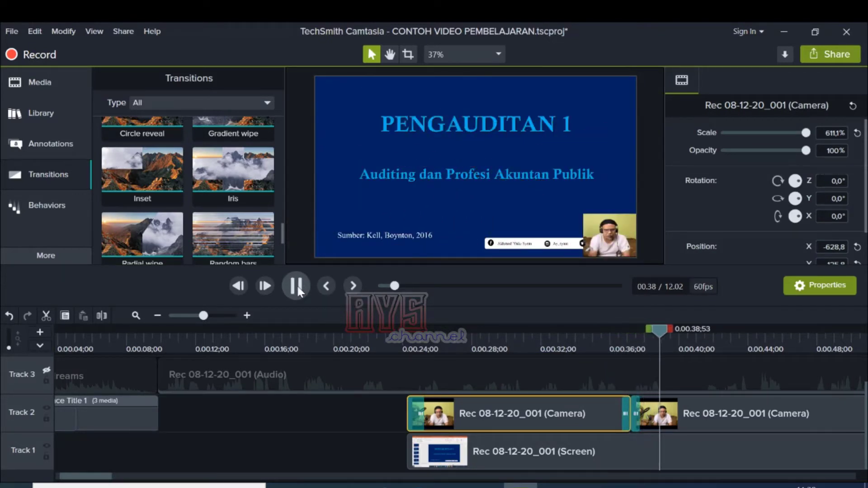
Step: Pause playback and replace the transition at the cut between the two Track 2 camera clips with Inset
left_click(297, 286)
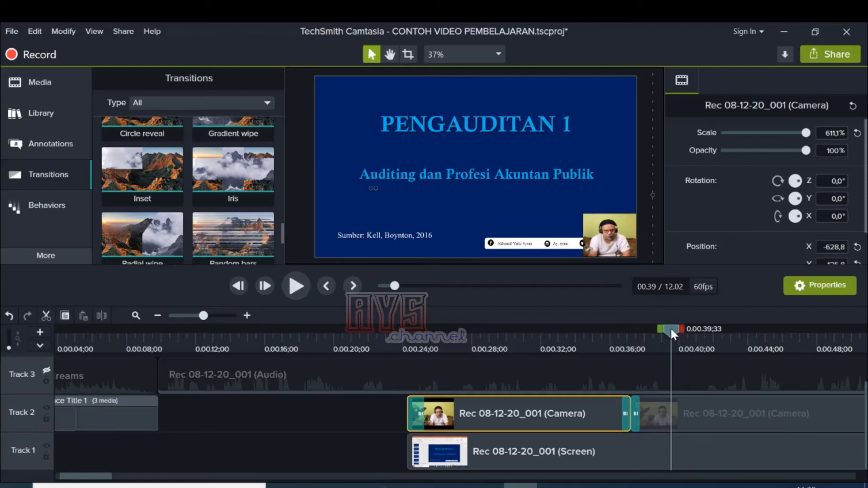
left_click_drag(646, 335, 620, 348)
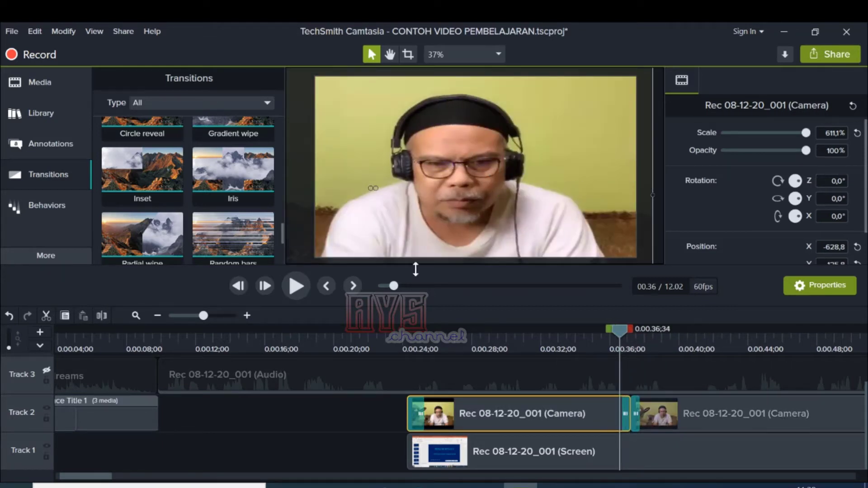
mouse_move(282, 230)
left_mouse_down()
mouse_move(276, 248)
mouse_move(275, 222)
left_mouse_up()
left_click(127, 200)
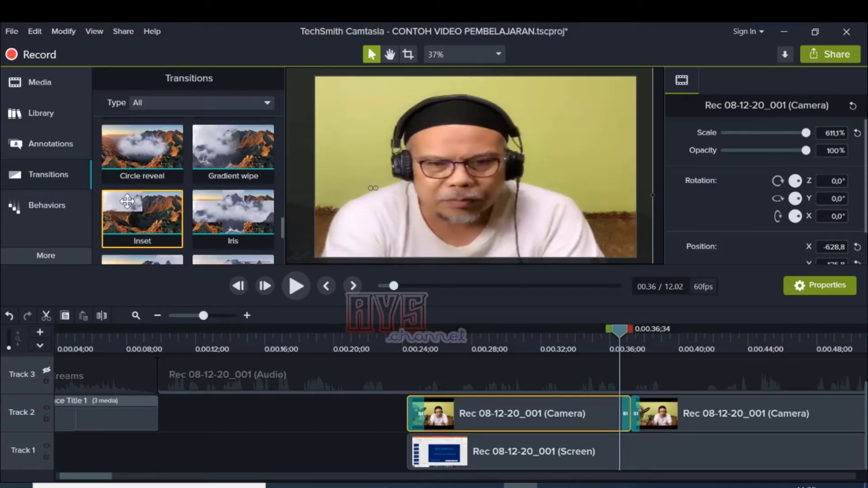
left_click_drag(127, 212, 622, 405)
Step: Play across the cut between the two camera clips, then replay it from 0:00:35;18 to review the Inset transition
left_click(297, 286)
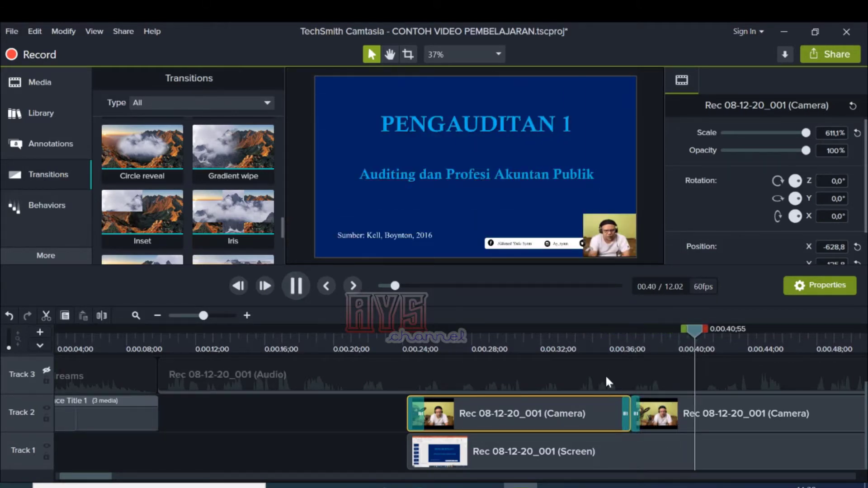
left_click(296, 285)
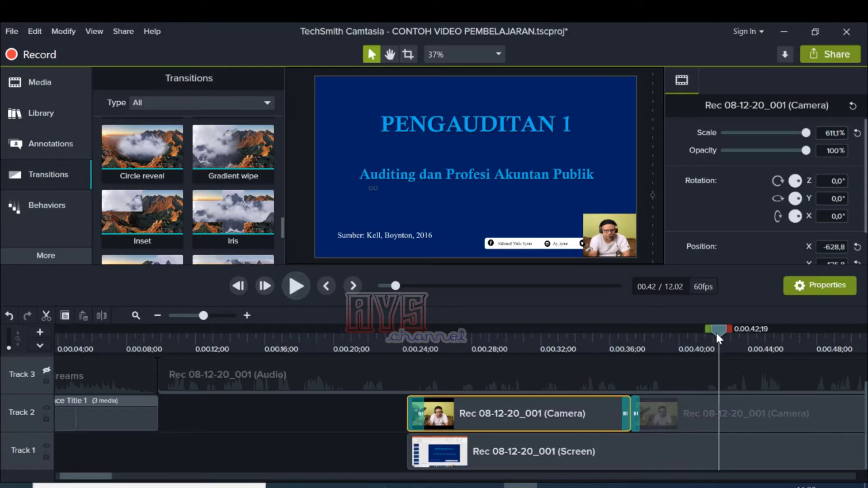
left_click_drag(717, 335, 597, 354)
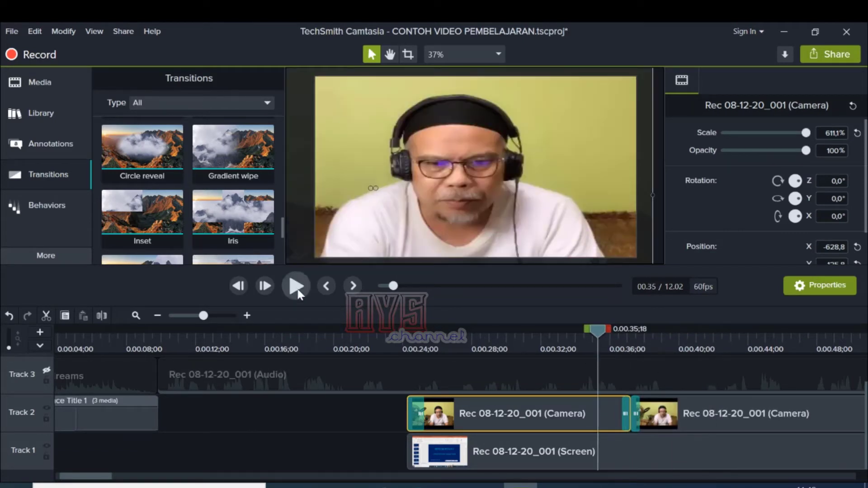
left_click(298, 293)
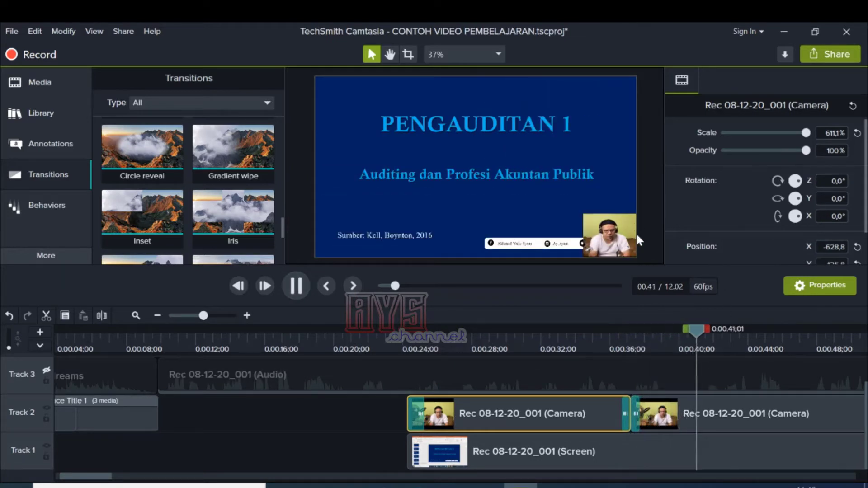
Step: Pause at about 49 seconds and enlarge the second camera clip on the canvas to about 267.4% scale
left_click(713, 413)
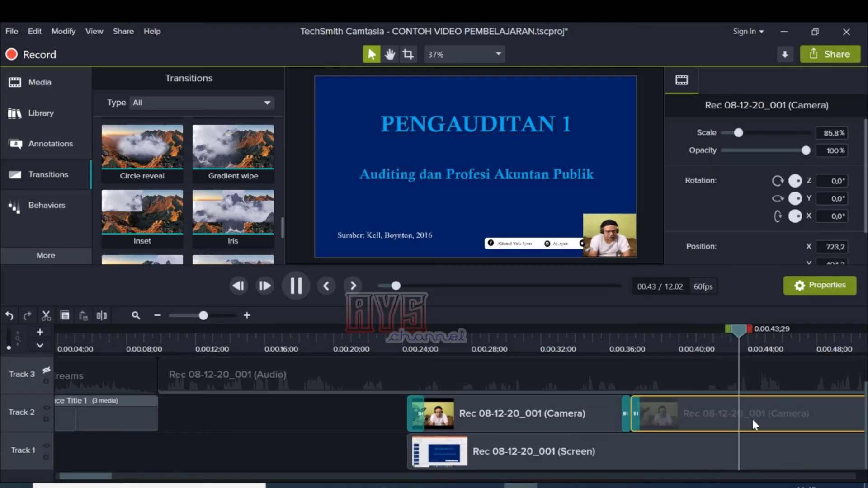
left_click(296, 286)
left_click(713, 417)
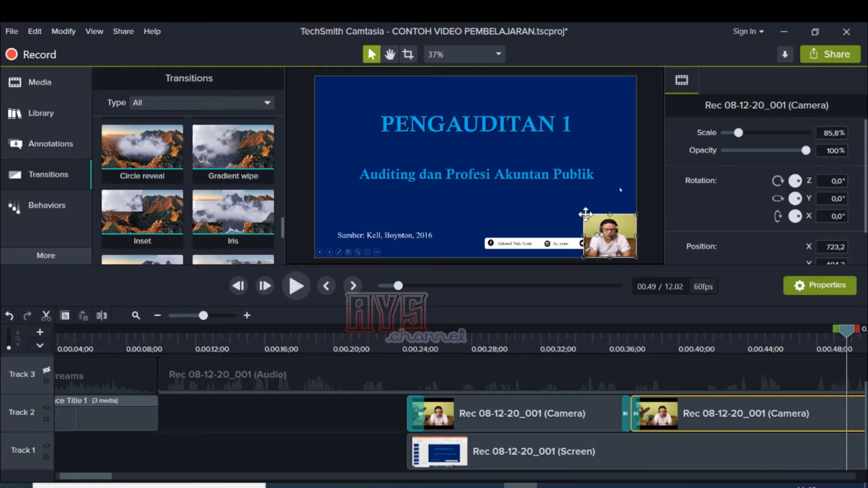
left_click_drag(585, 215, 475, 132)
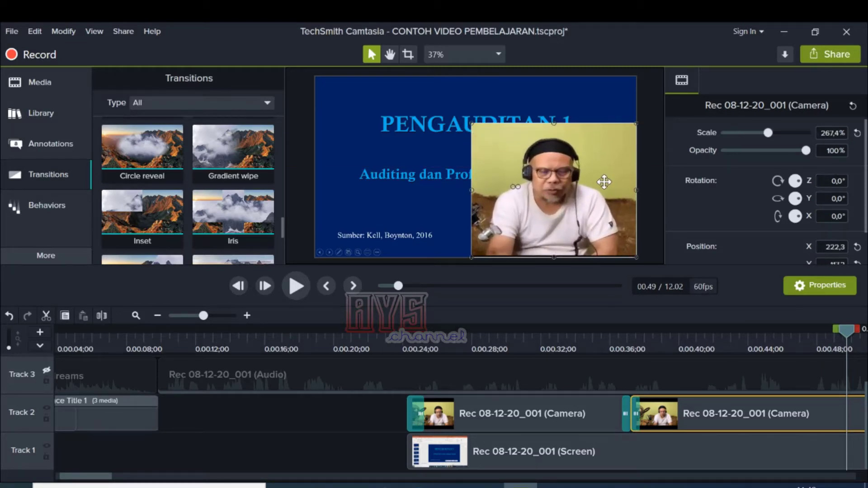
Step: Switch to File Explorer and open VIDEO PROJECT > PERKAKAS > DESAIN > BACKGROUNDWALL on Local Disk (C:)
left_click(863, 412)
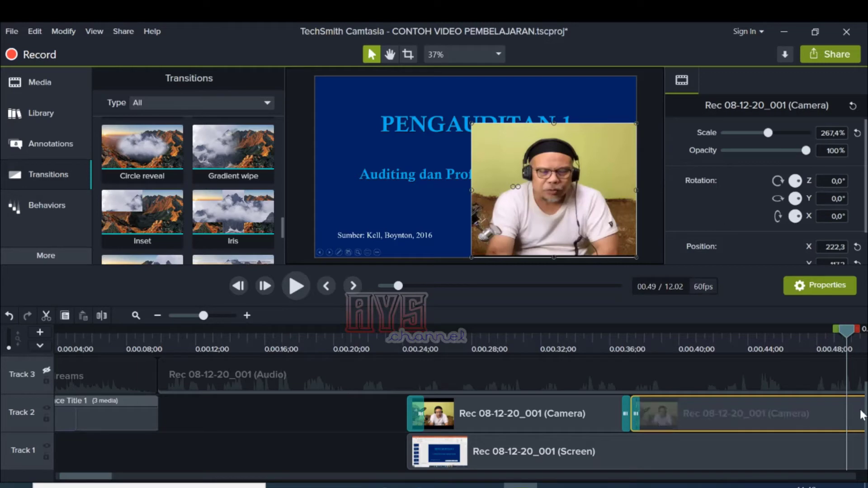
left_click_drag(866, 410, 866, 380)
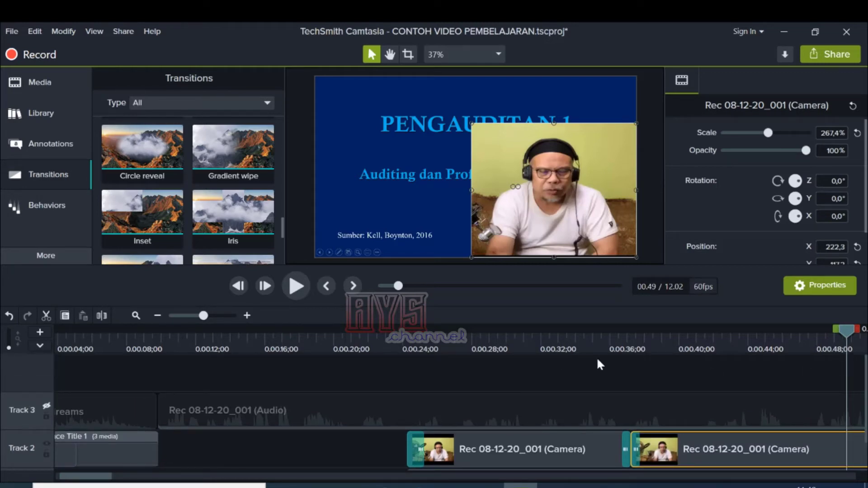
left_click(352, 486)
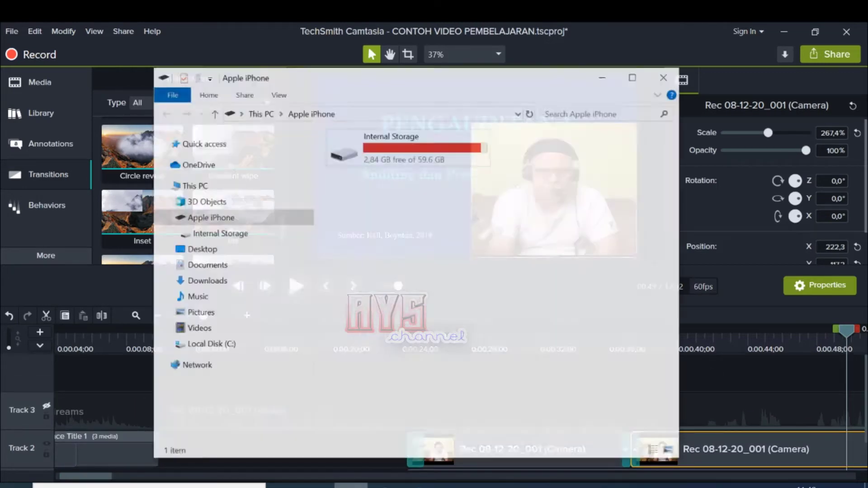
left_click(246, 339)
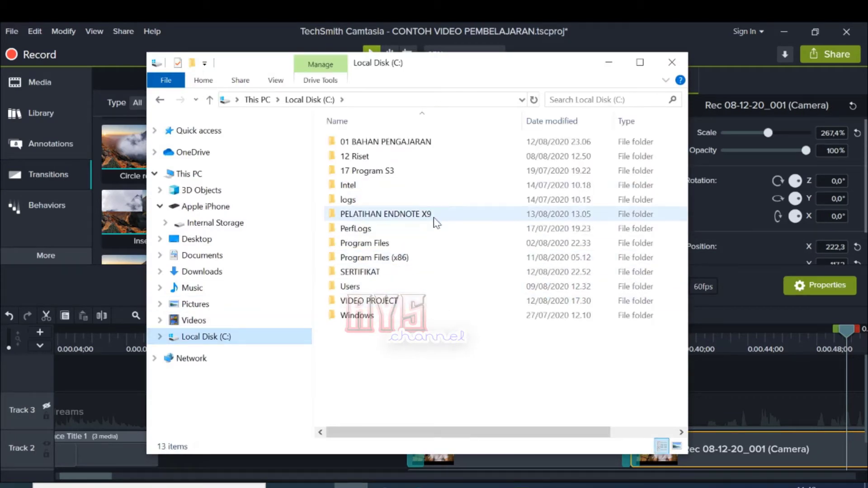
left_click(408, 303)
double_click(408, 303)
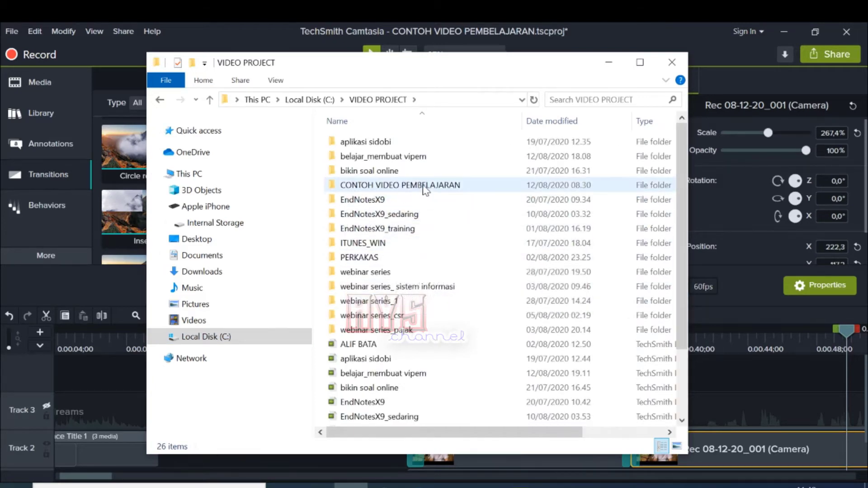
left_click(378, 258)
double_click(378, 258)
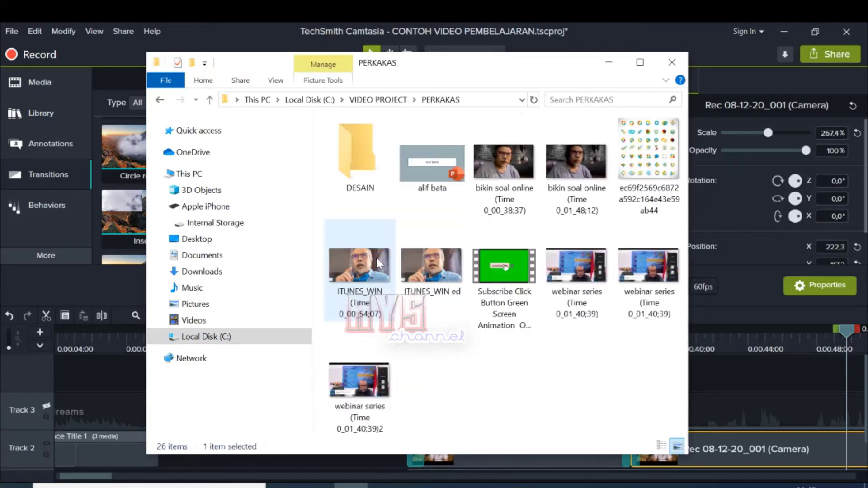
double_click(363, 181)
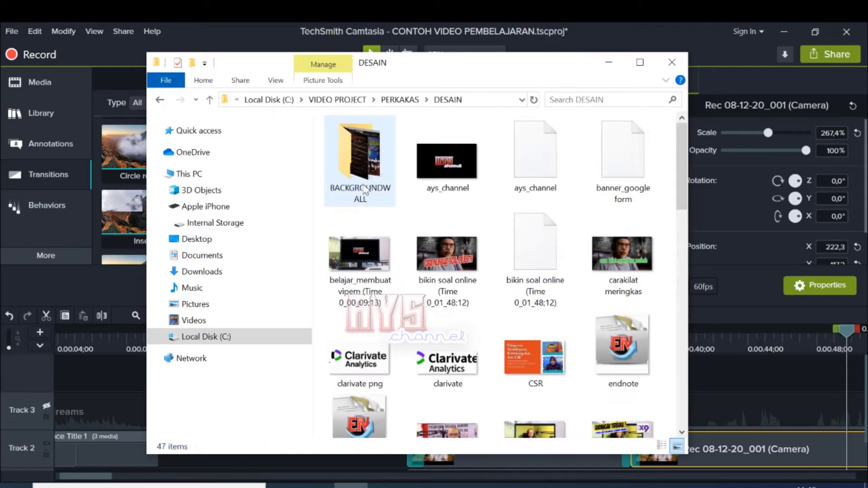
double_click(355, 158)
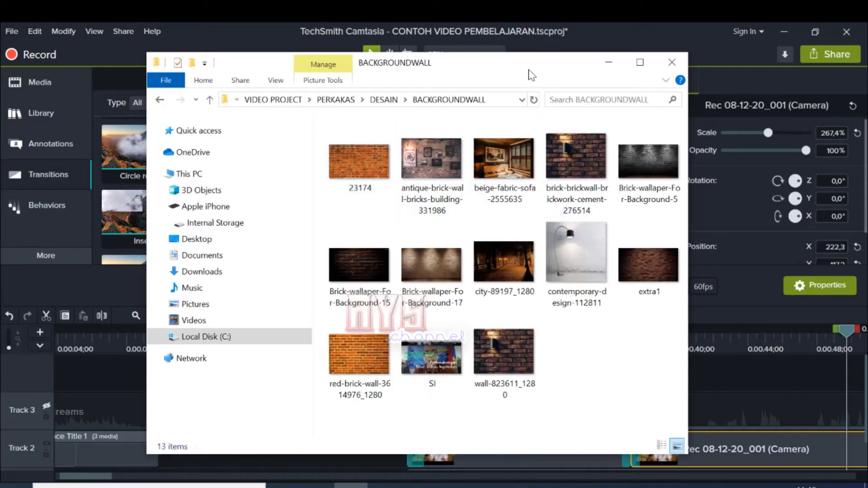
Step: Import the image brick-brickwall-brickwork-cement-276514 from the BACKGROUNDWALL folder into Camtasia's Media Bin
left_click_drag(532, 74, 343, 94)
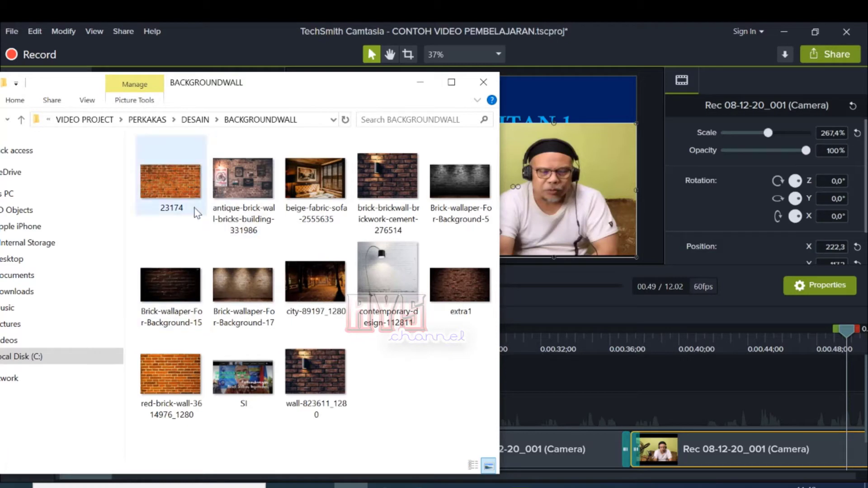
left_click(175, 189)
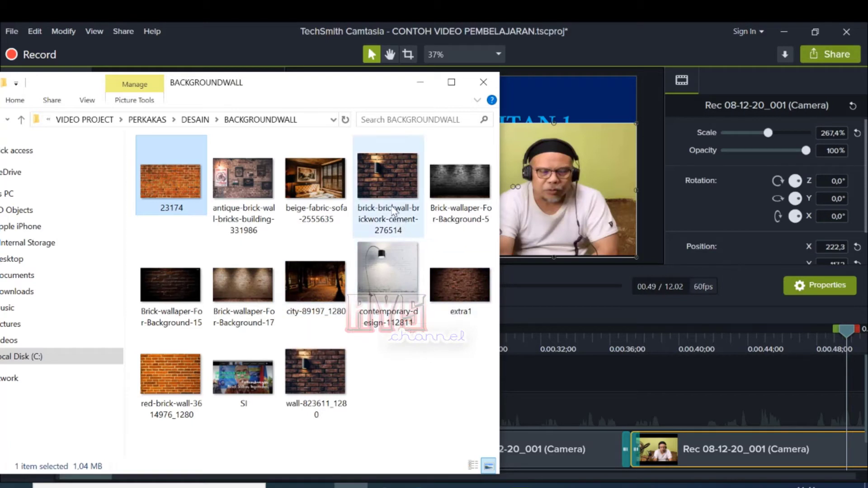
left_click(388, 183)
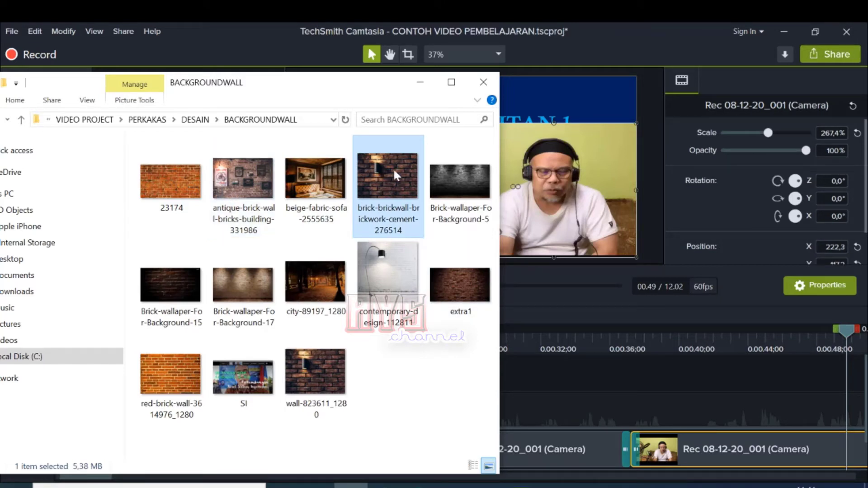
left_click_drag(391, 85, 413, 145)
left_click_drag(431, 219, 601, 178)
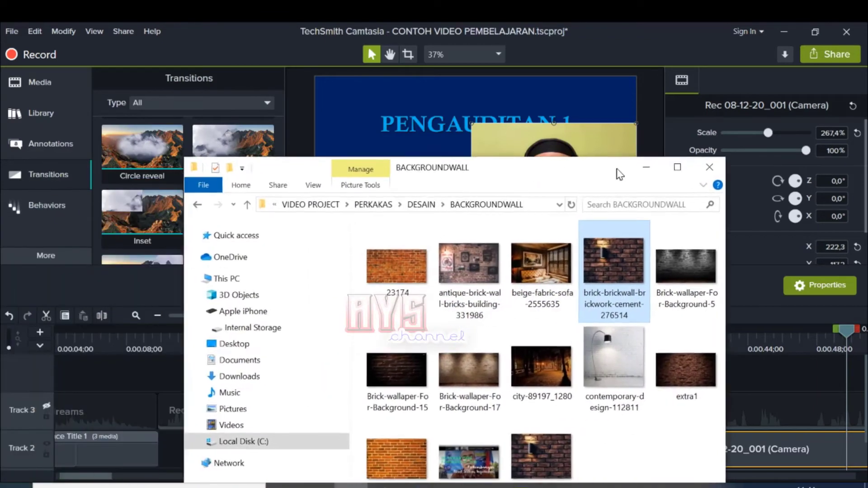
left_click(59, 80)
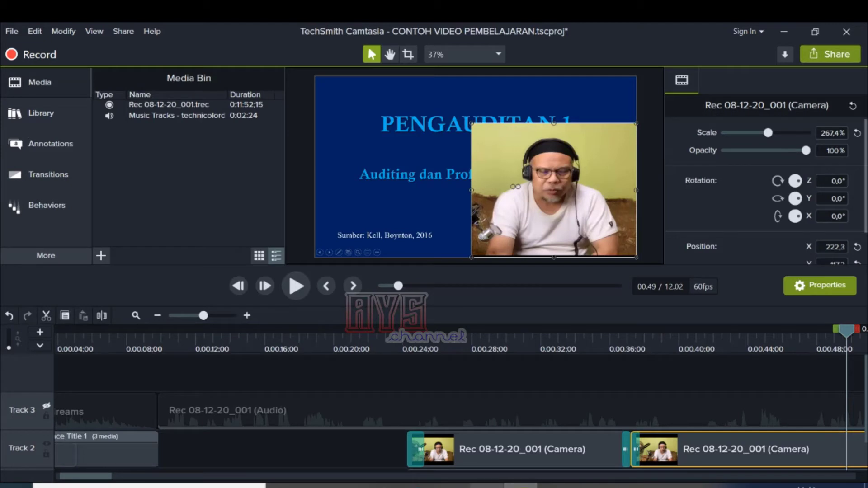
left_click(351, 486)
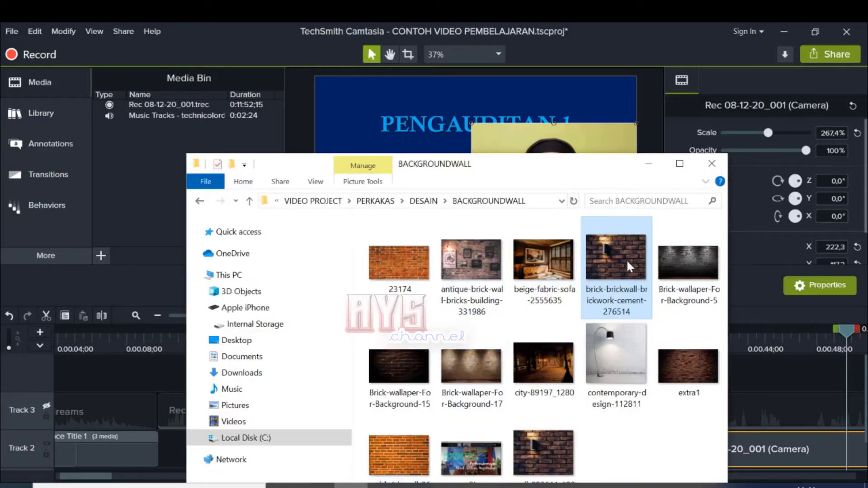
left_click_drag(625, 259, 127, 170)
left_click_drag(103, 142, 102, 139)
left_click(149, 128)
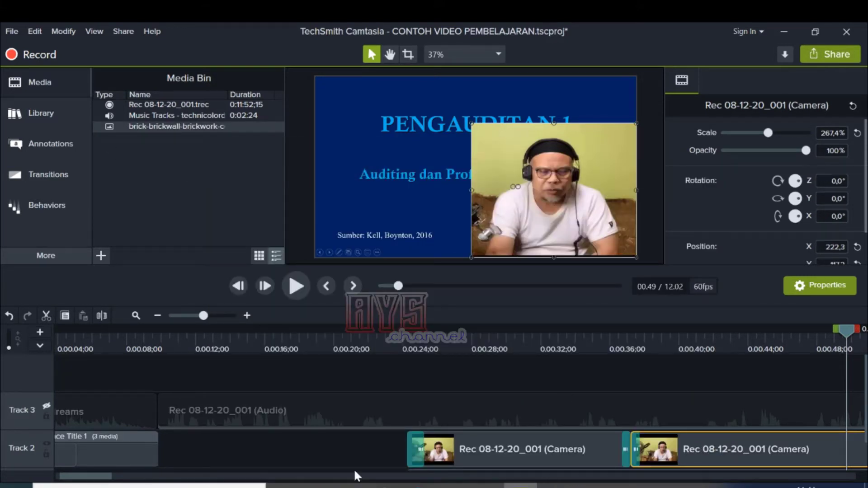
Step: Place the brick wall image on a new Track 4, starting with the first camera clip at 0:00:24;13
left_click_drag(107, 478, 129, 482)
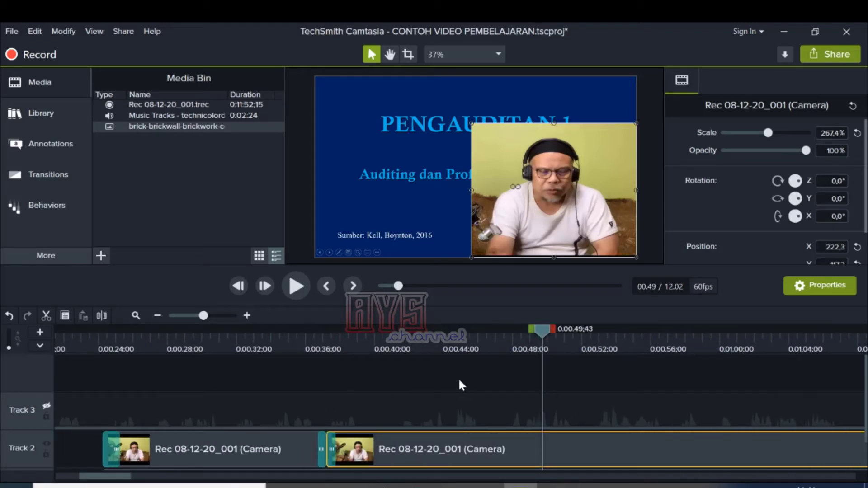
left_click_drag(542, 329, 325, 359)
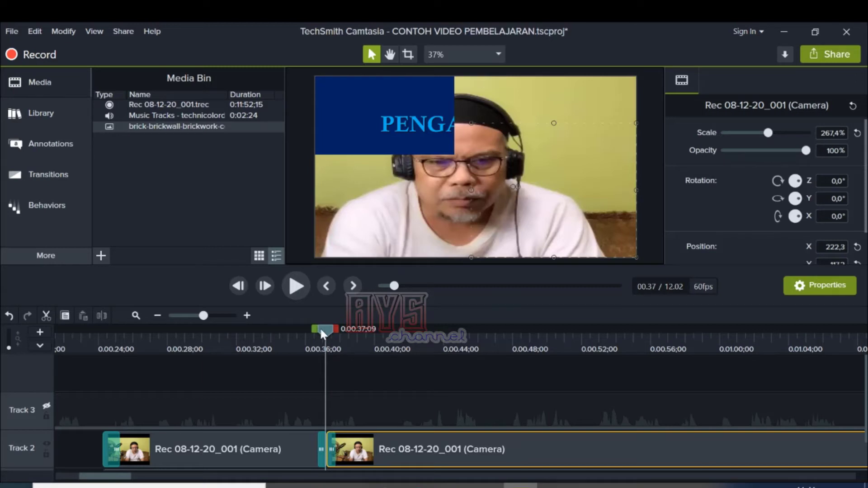
left_click_drag(323, 331, 99, 346)
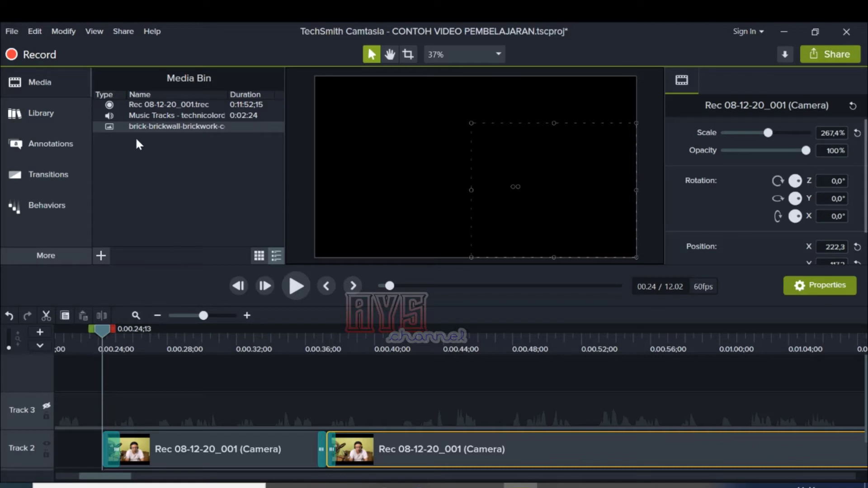
left_click_drag(130, 127, 105, 377)
Step: Preview the brick wall image at 0:00:26;14, send it to the back of all tracks, and select it on Track 1
left_click_drag(99, 327, 137, 339)
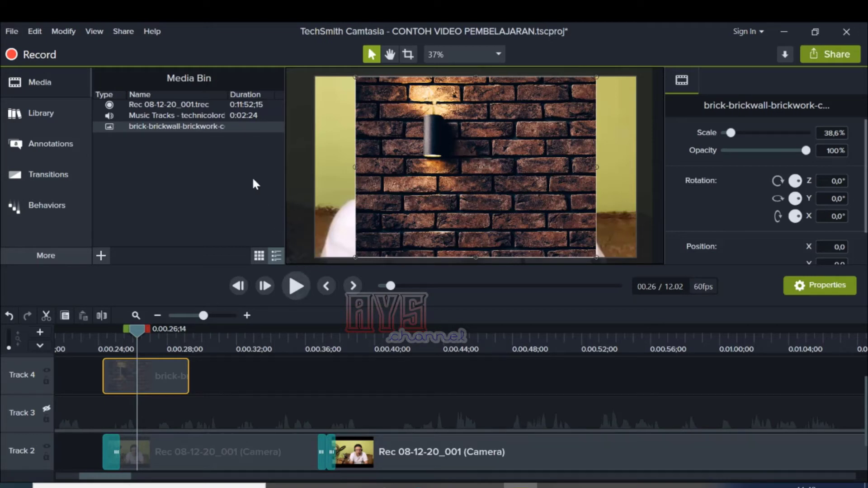
left_click(35, 32)
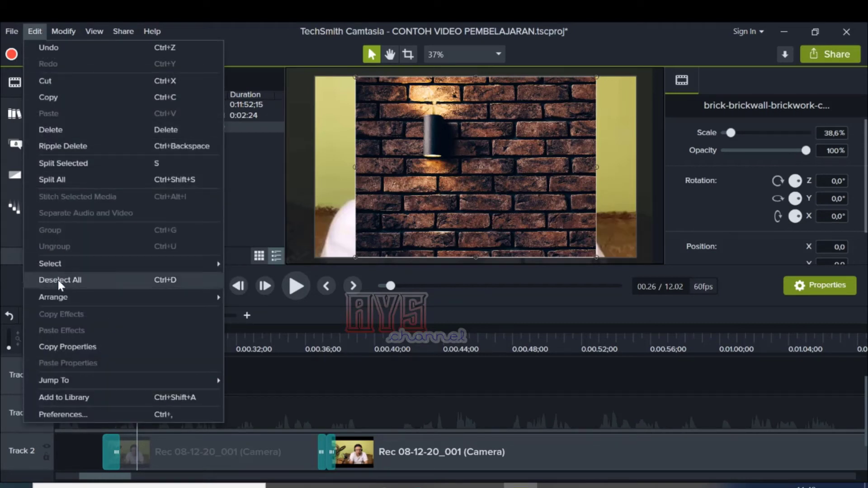
mouse_move(67, 295)
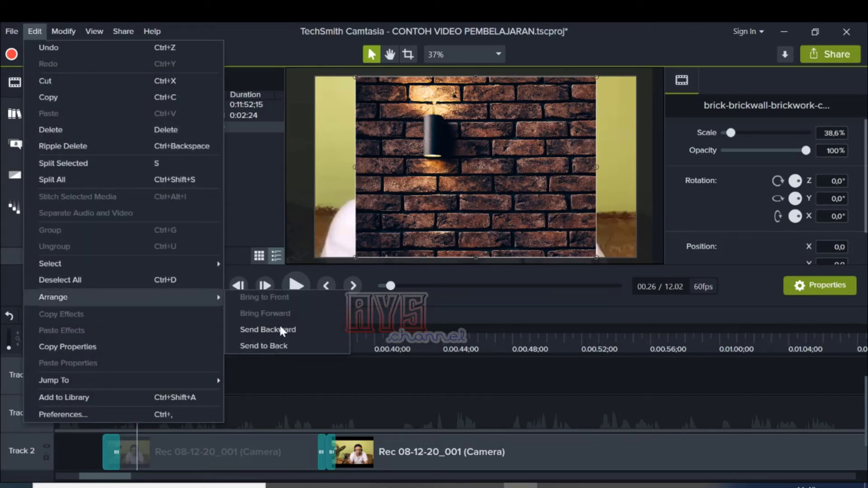
left_click(275, 347)
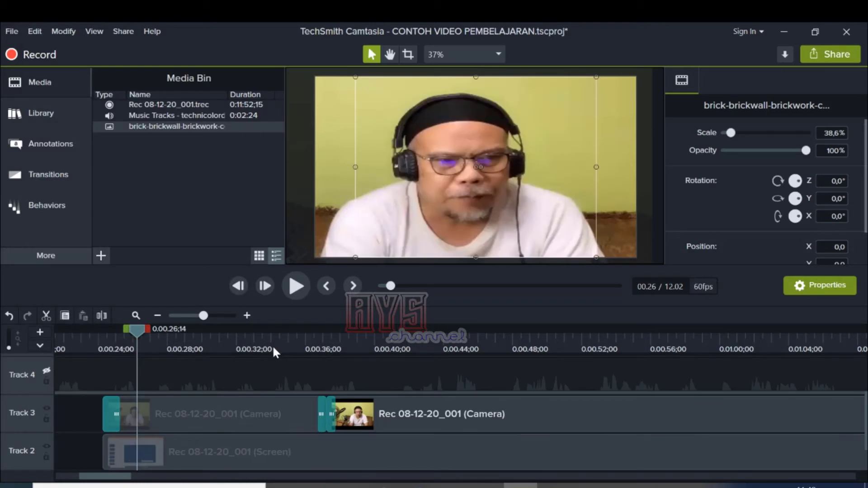
scroll(205, 454, "down", 1)
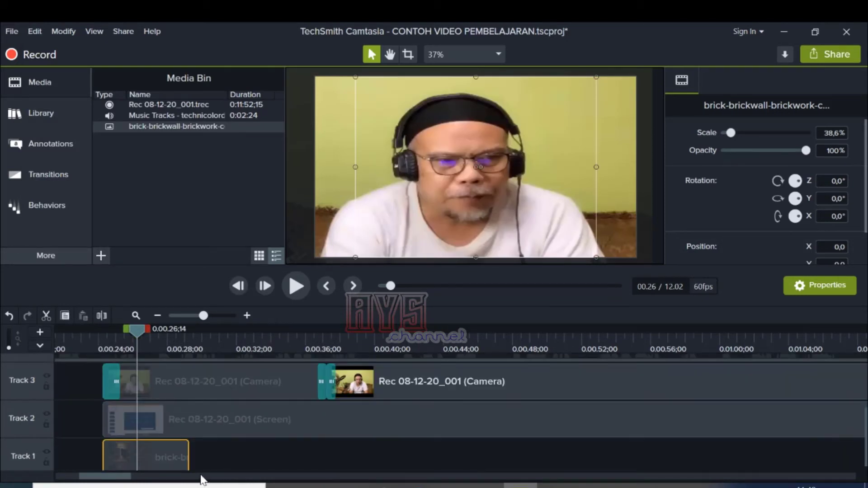
left_click(194, 432)
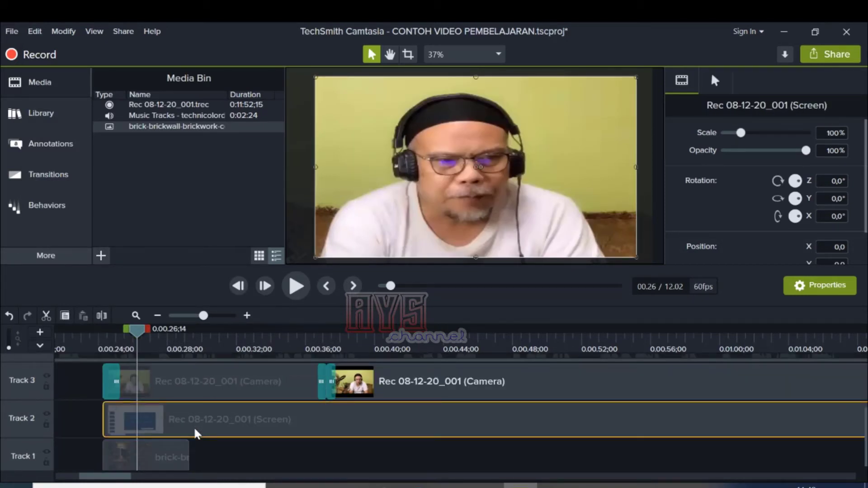
left_click(160, 464)
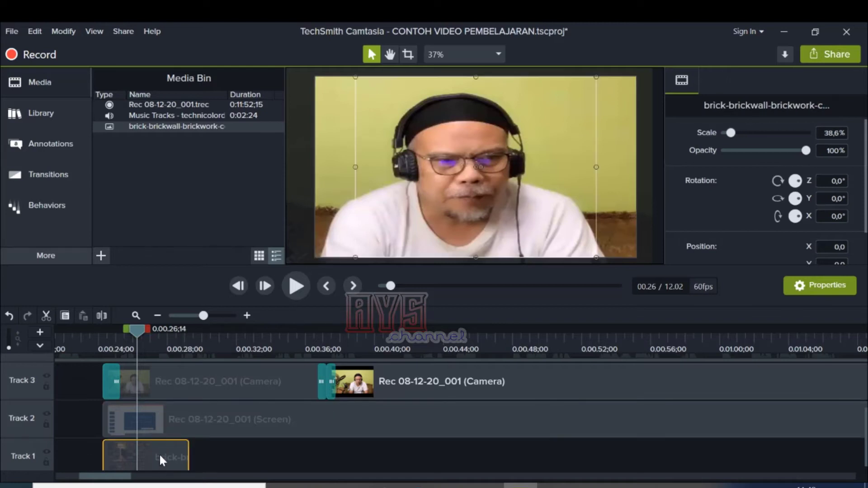
Step: Bring the brick wall image forward to Track 2, above the screen recording, and preview the frame at 0:00:26;53
left_click(34, 31)
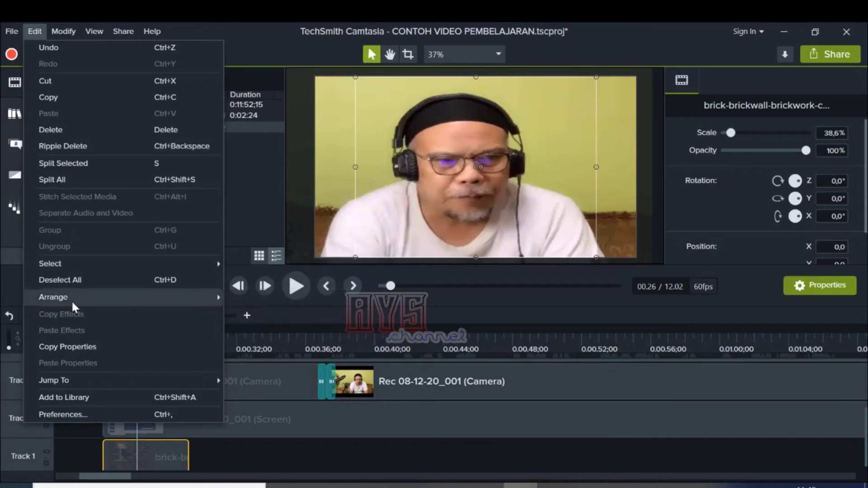
mouse_move(72, 298)
left_click(281, 312)
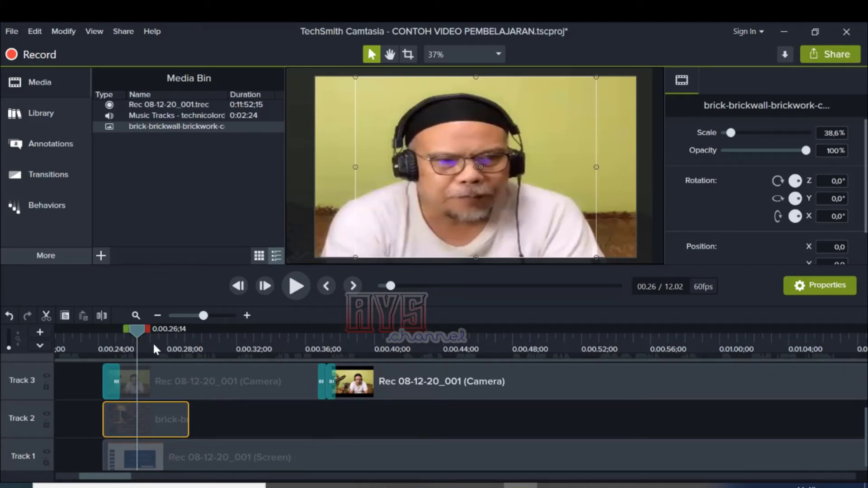
mouse_move(135, 327)
left_mouse_down()
mouse_move(240, 333)
mouse_move(146, 335)
left_mouse_up()
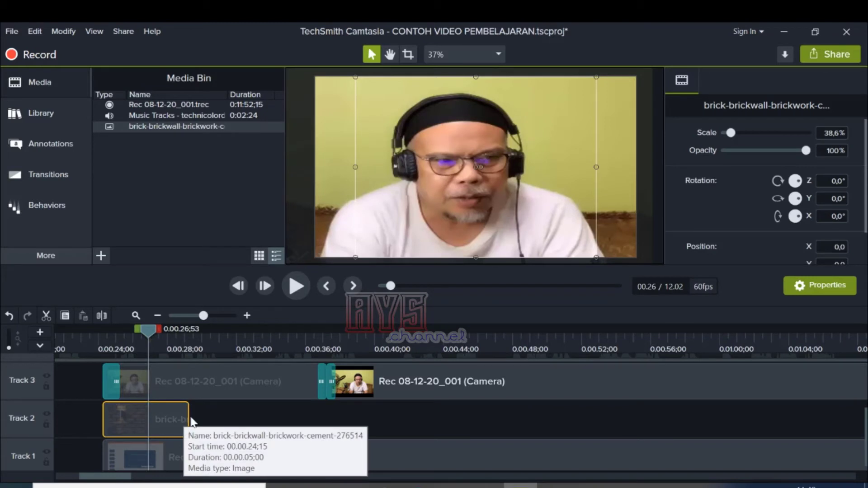
Step: Extend the brick wall image on Track 2 to a duration of about 0:00:12;28, up to the first camera clip's end transition
left_click(208, 378)
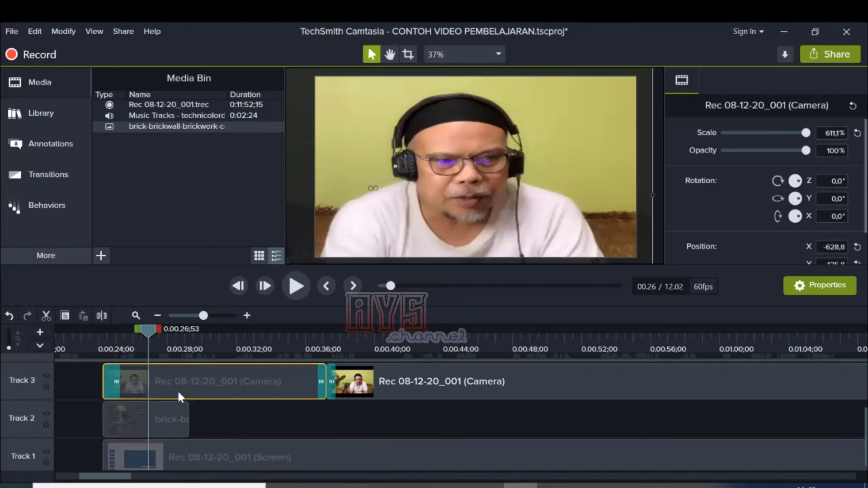
left_click(171, 420)
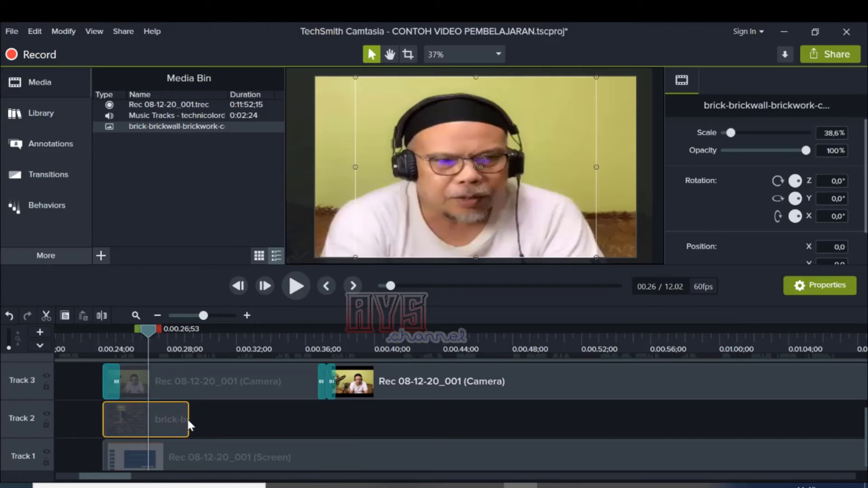
left_click_drag(188, 418, 318, 418)
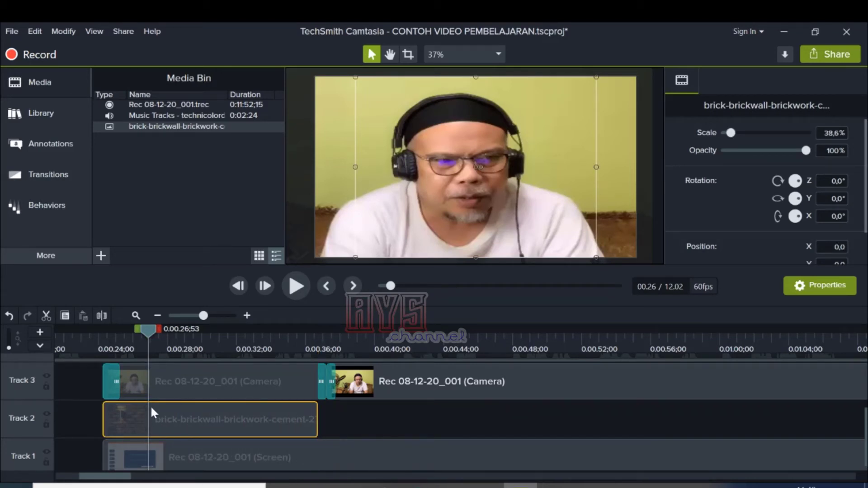
Step: Add the Remove a Color visual effect to the first camera clip on Track 3
left_click(187, 381)
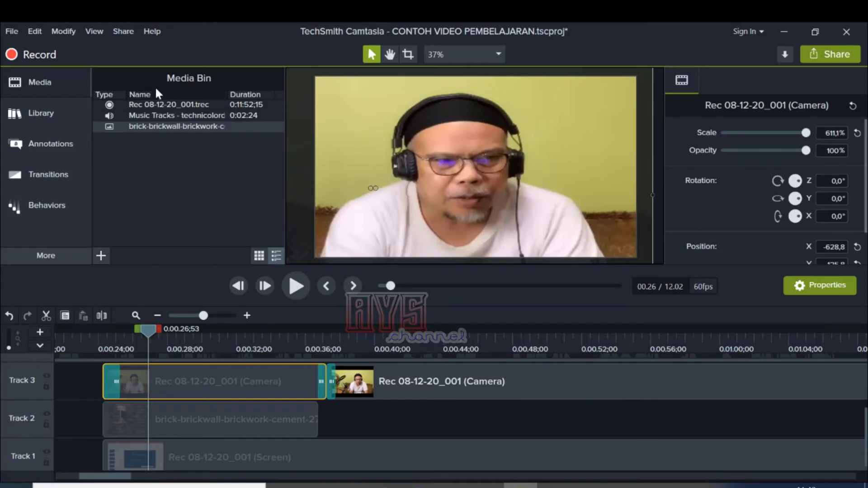
left_click(65, 31)
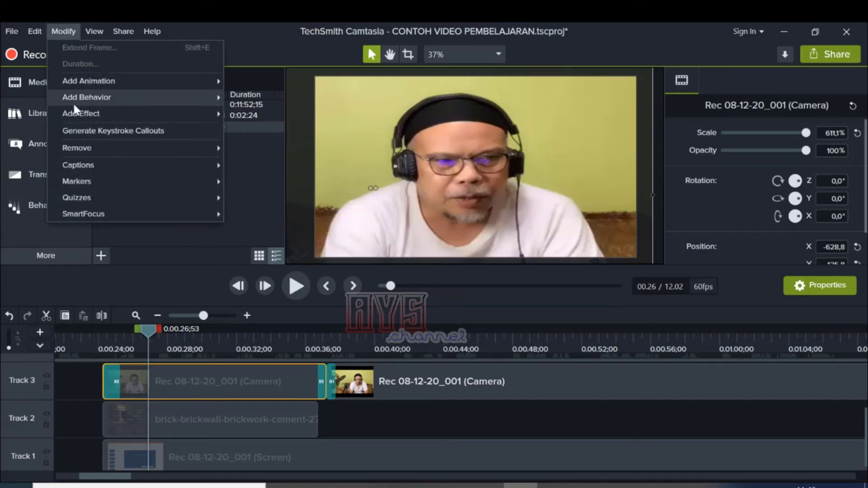
mouse_move(81, 116)
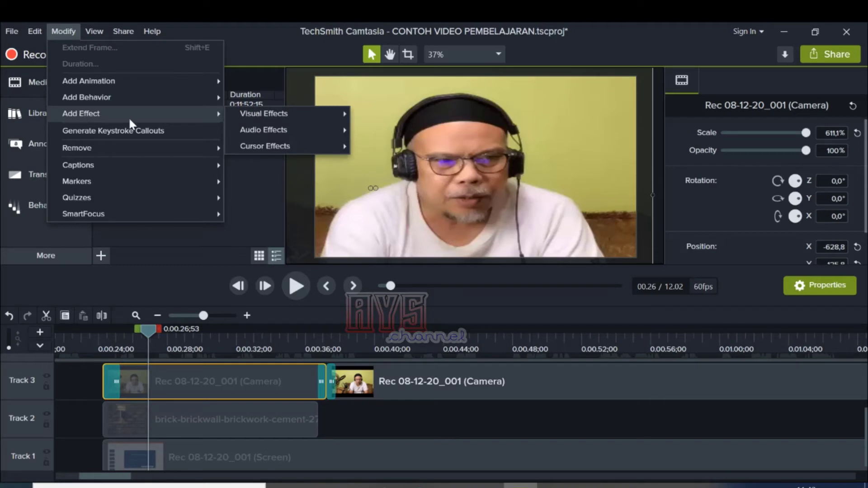
mouse_move(285, 116)
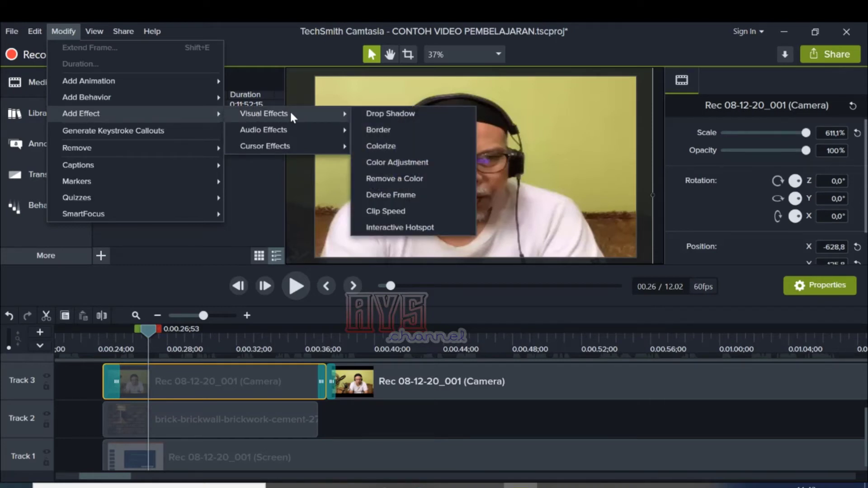
left_click(422, 178)
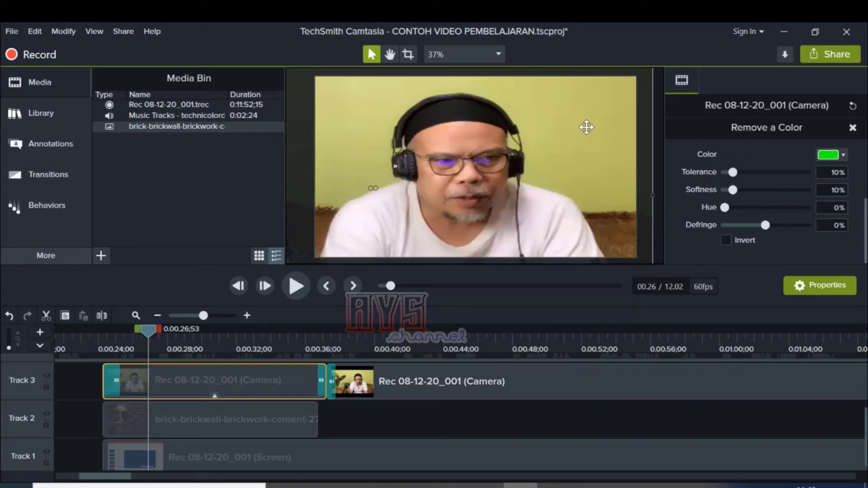
Step: Sample the yellow-green wall behind the speaker as the color to remove, with 7% tolerance and 6% softness
left_click(844, 155)
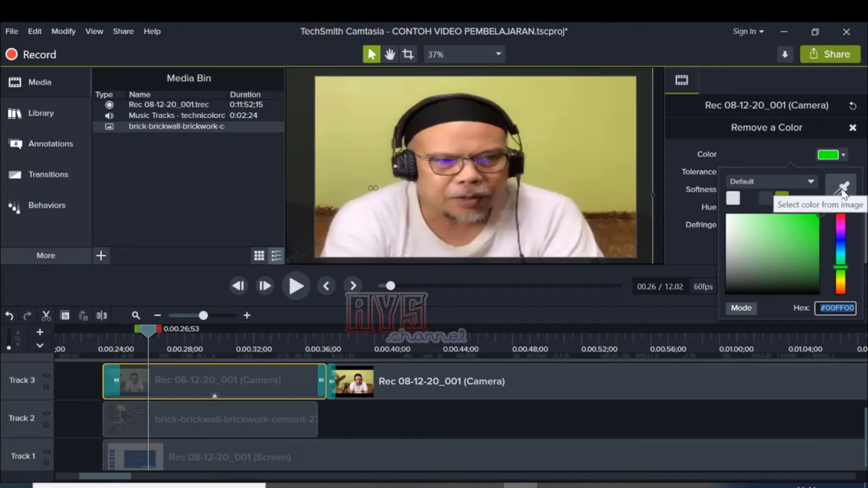
left_click(844, 187)
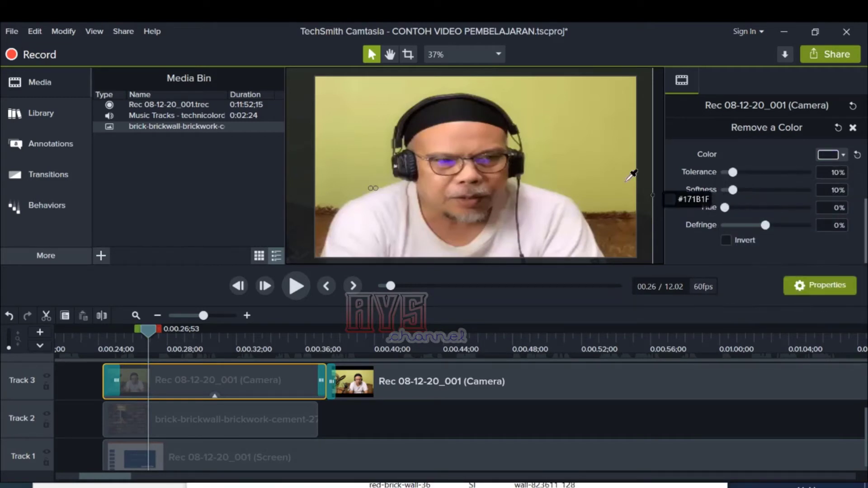
left_click(543, 109)
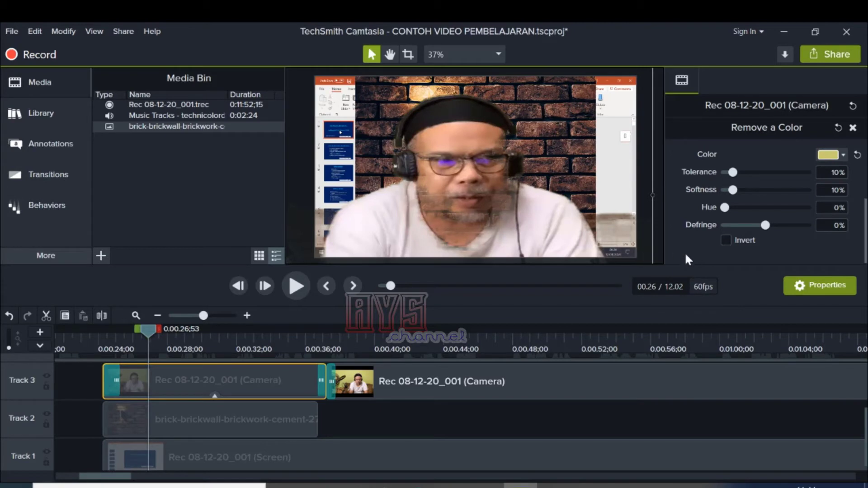
left_click_drag(733, 172, 728, 194)
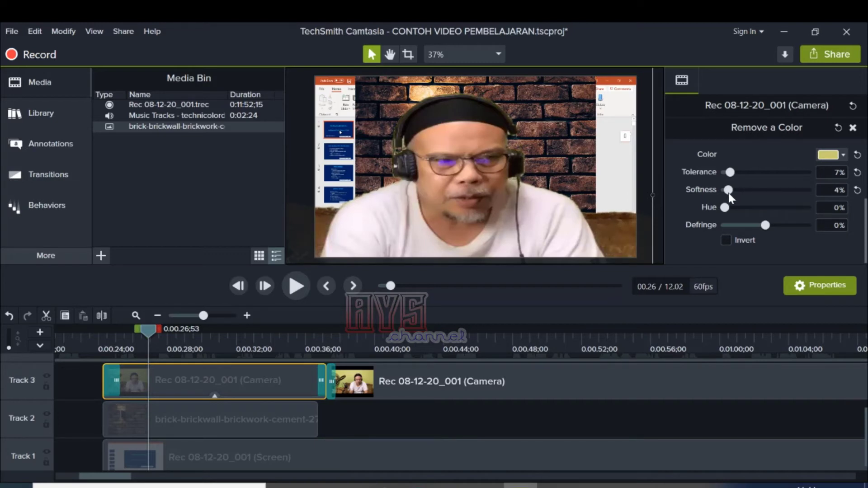
left_click_drag(728, 193, 729, 193)
Step: Try scaling the first camera clip to fit the canvas, and undo that scaling
left_click(257, 426)
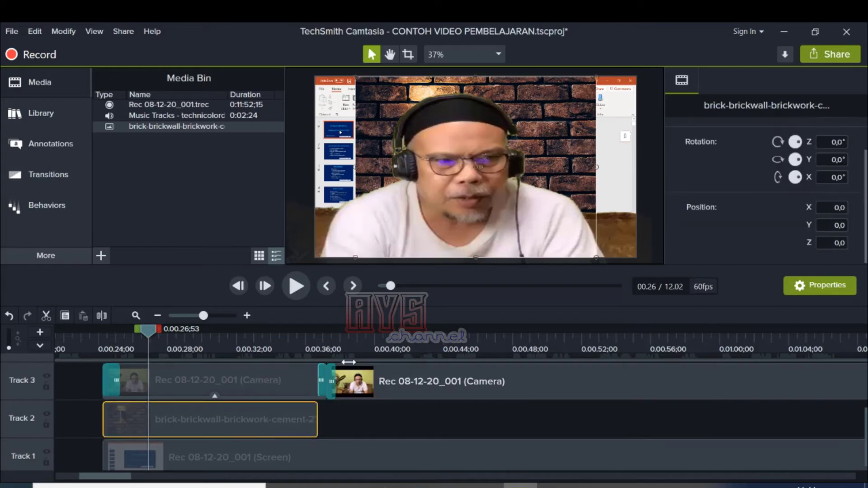
left_click(547, 125)
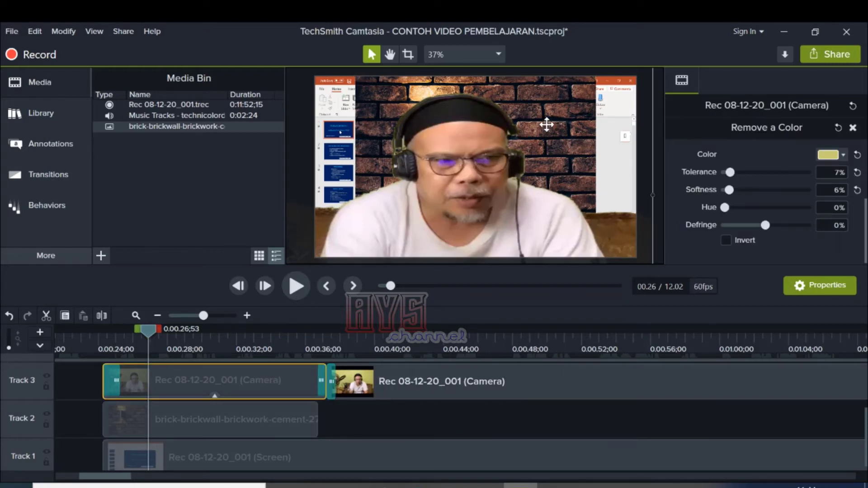
left_click(199, 413)
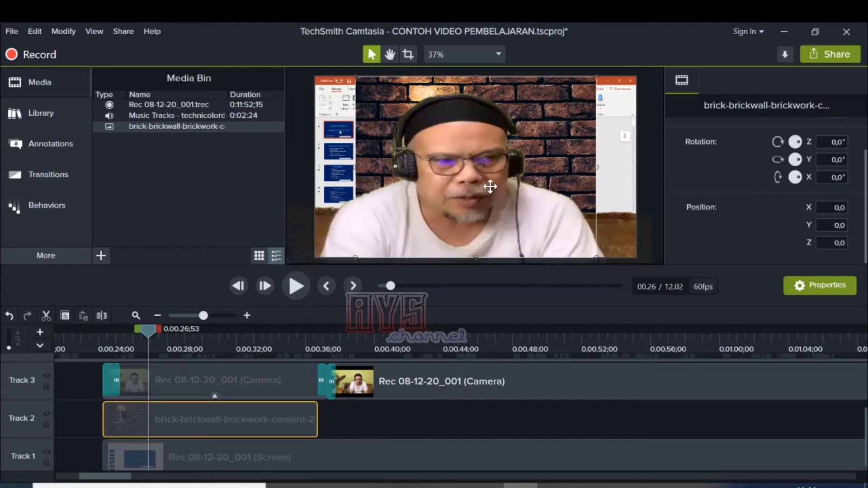
left_click(546, 124)
right_click(546, 131)
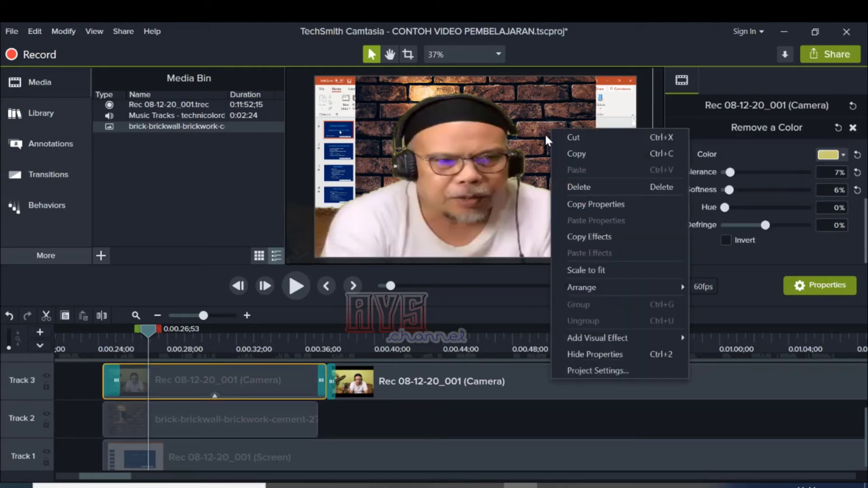
left_click(598, 270)
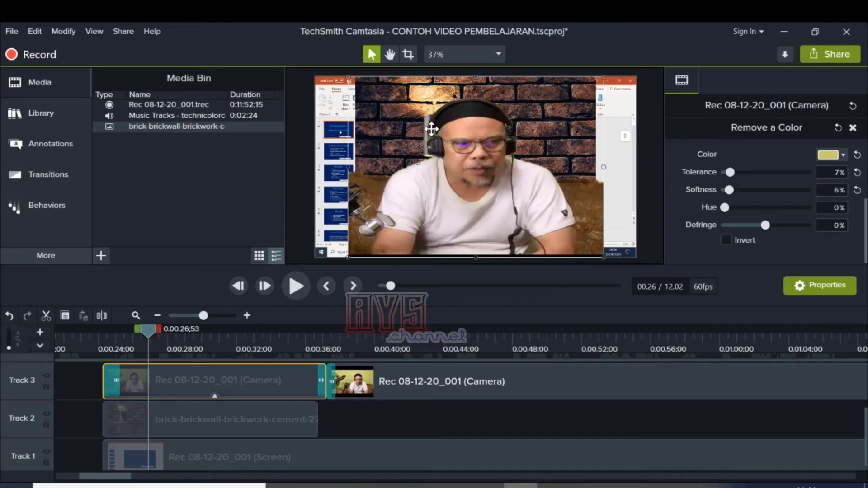
key("ctrl+z")
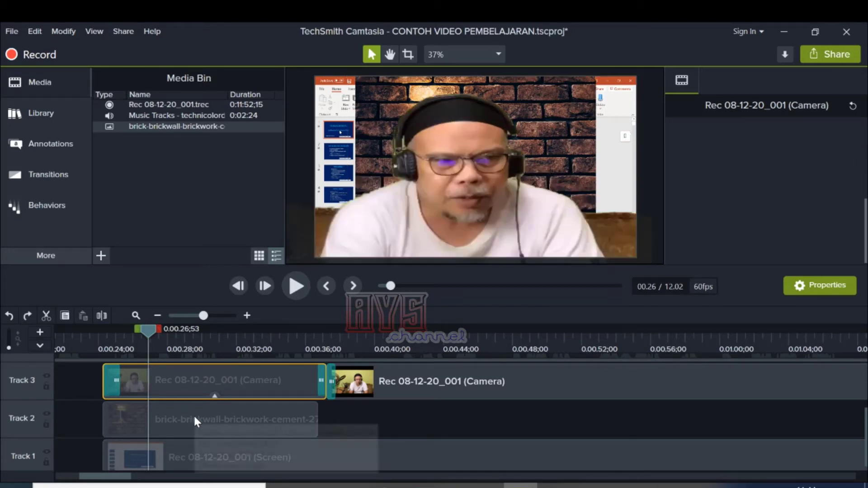
left_click(195, 417)
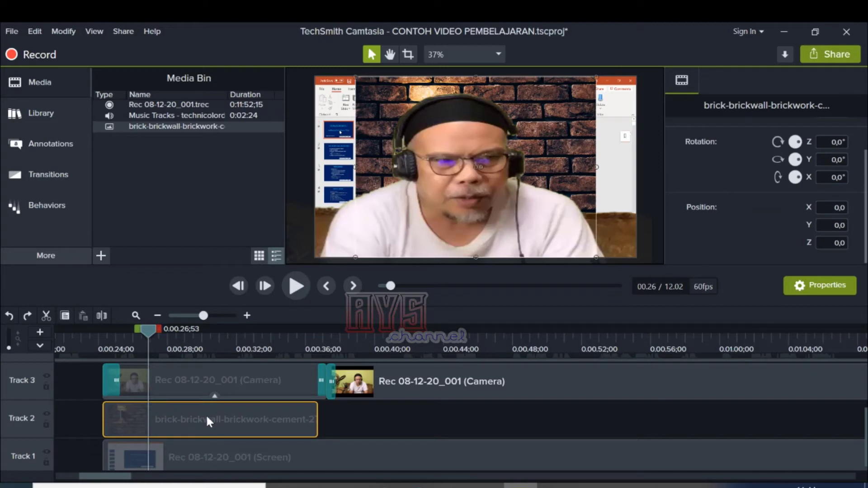
right_click(206, 417)
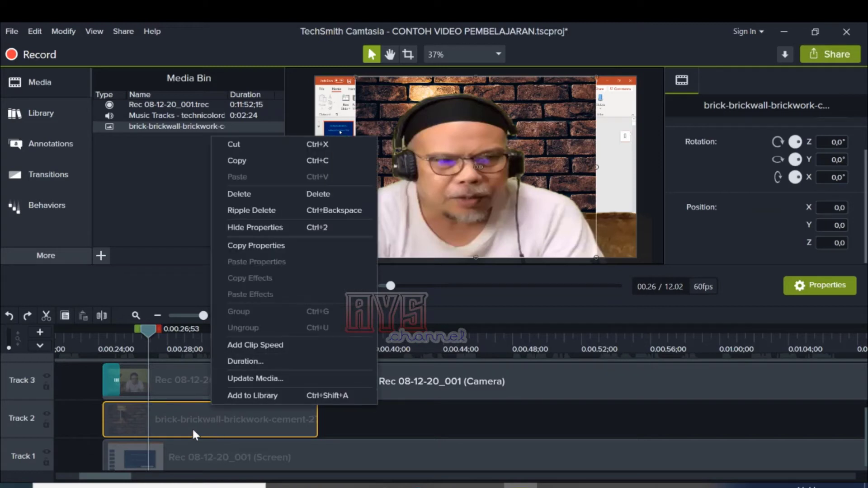
left_click(190, 427)
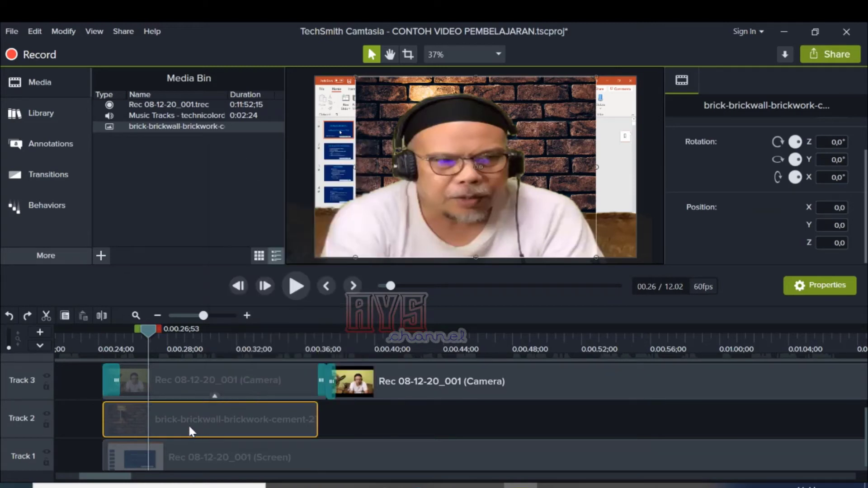
left_click(569, 124)
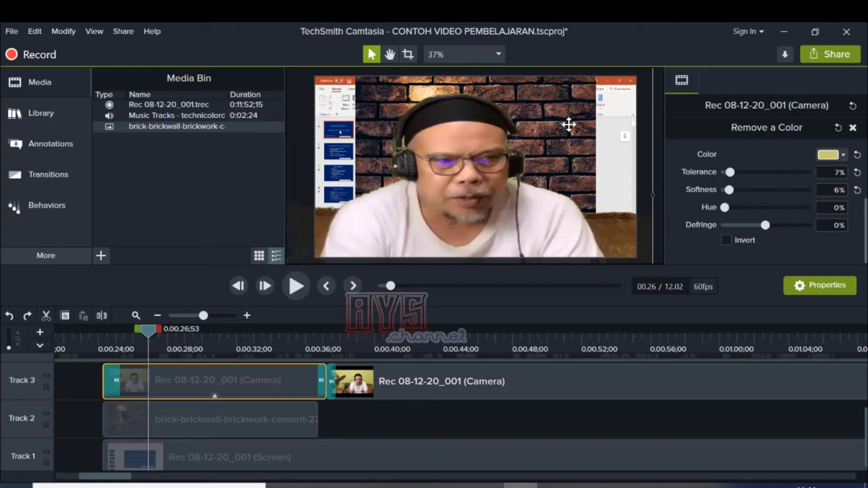
left_click(245, 412)
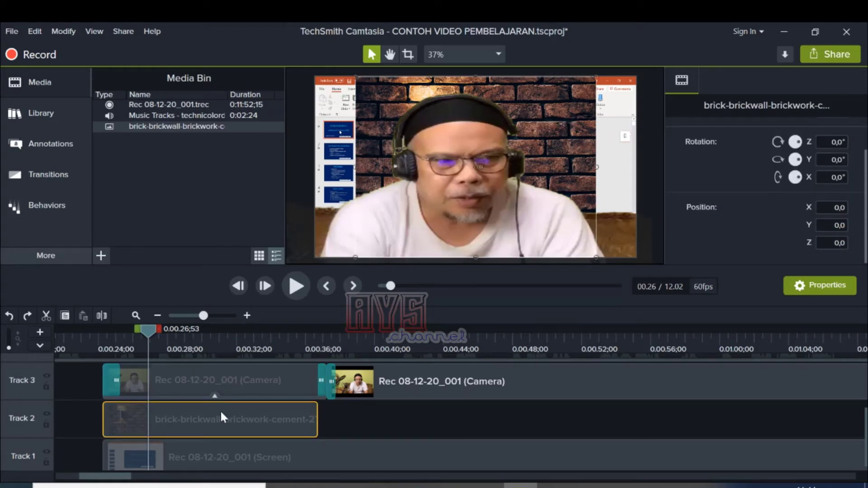
right_click(169, 424)
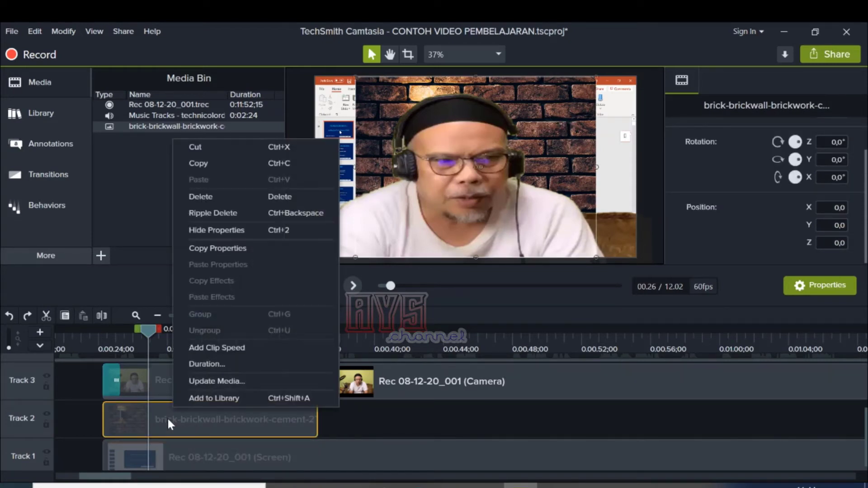
left_click(124, 425)
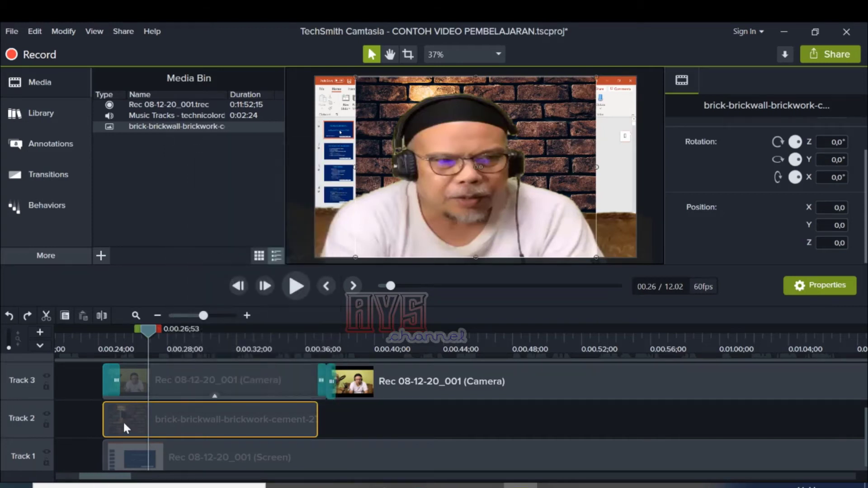
left_click(533, 149)
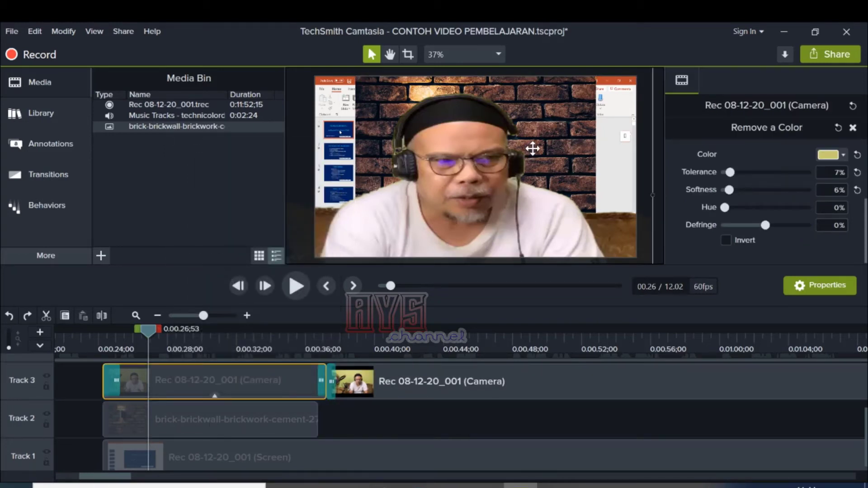
left_click(252, 412)
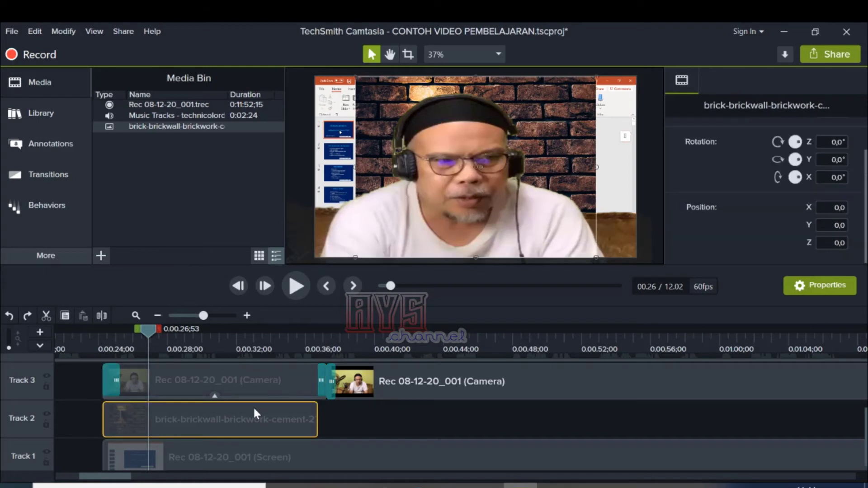
left_click(528, 158)
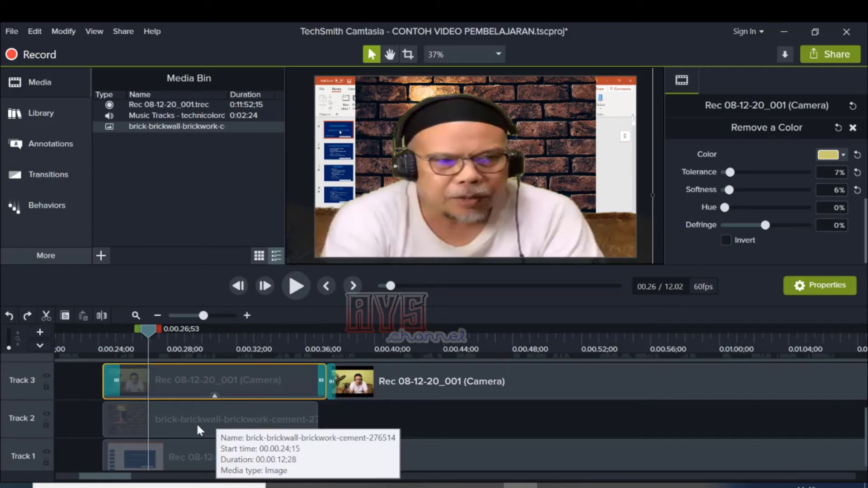
Step: Hide Track 3 to reach the brick wall image on the canvas, and apply Scale to fit to the image
left_click(184, 430)
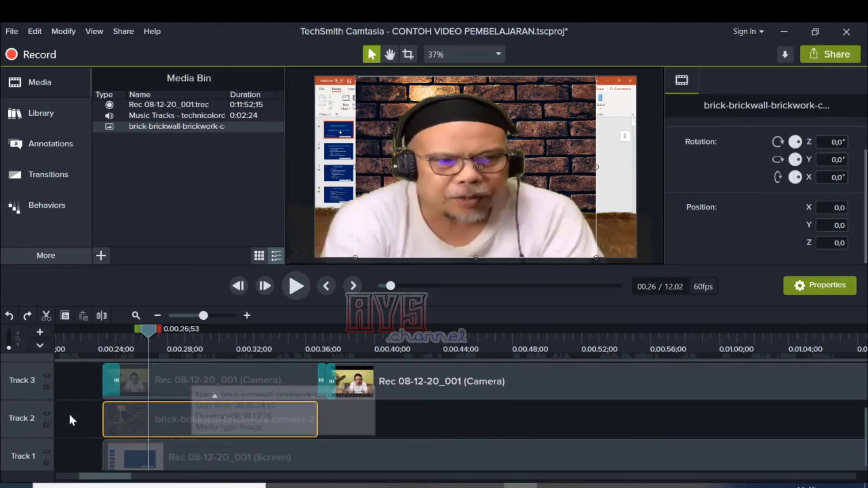
left_click(46, 376)
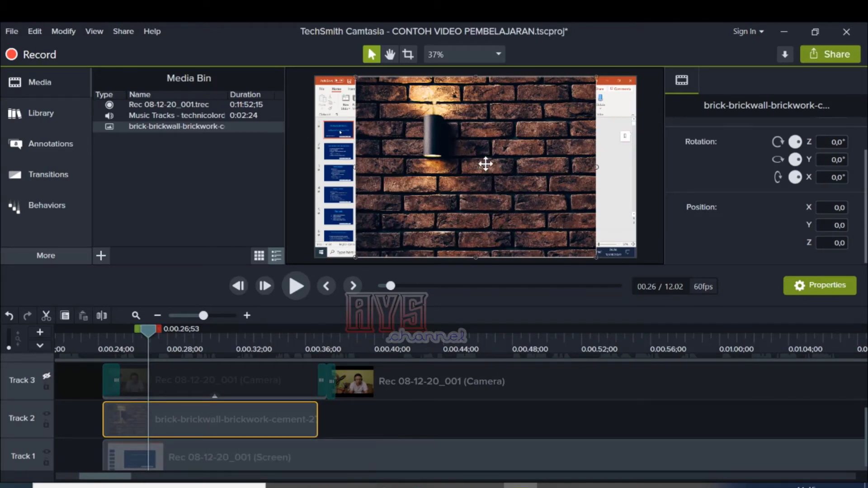
left_click_drag(484, 163, 484, 163)
right_click(491, 164)
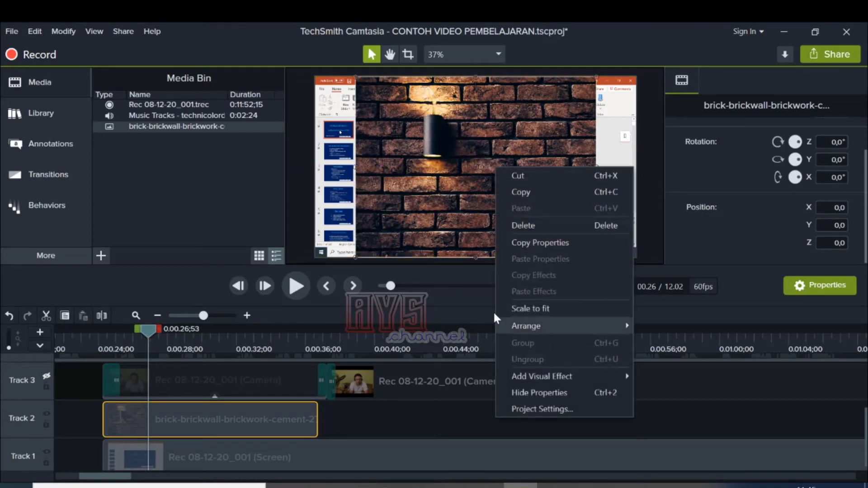
left_click(530, 308)
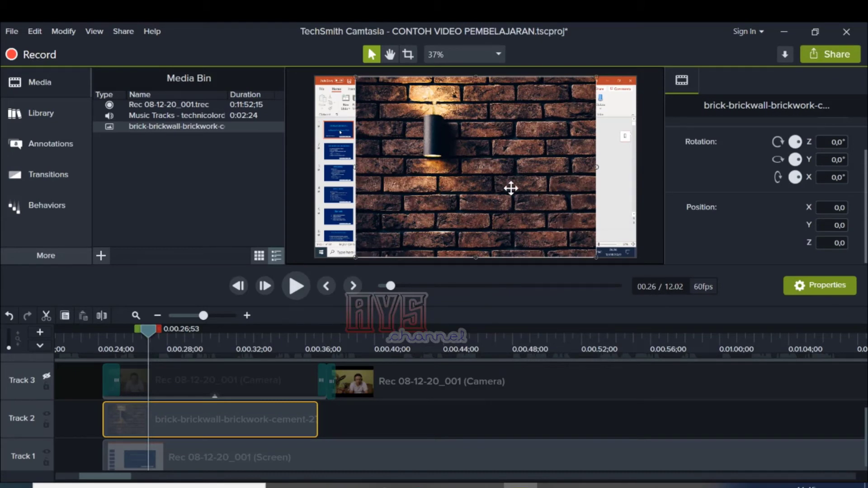
Step: Enlarge the brick wall image until it covers the whole canvas, and show Track 3 again
left_click_drag(475, 202, 462, 208)
left_click_drag(357, 257, 302, 284)
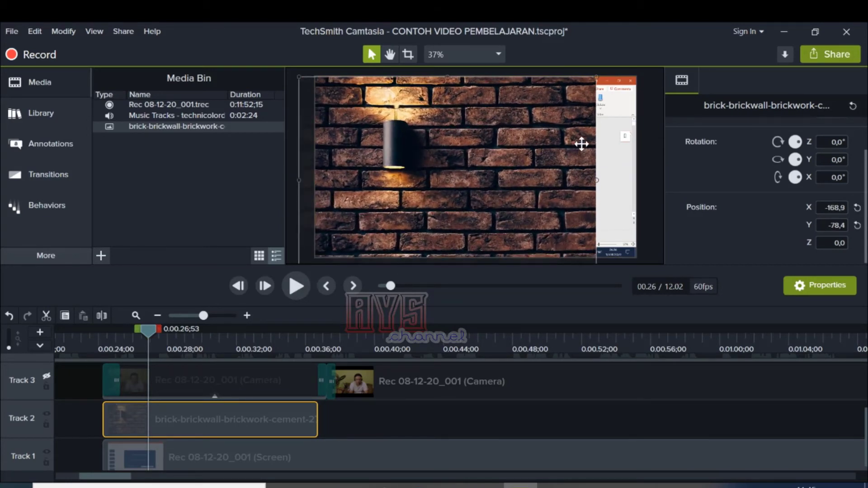
left_click_drag(594, 79, 643, 70)
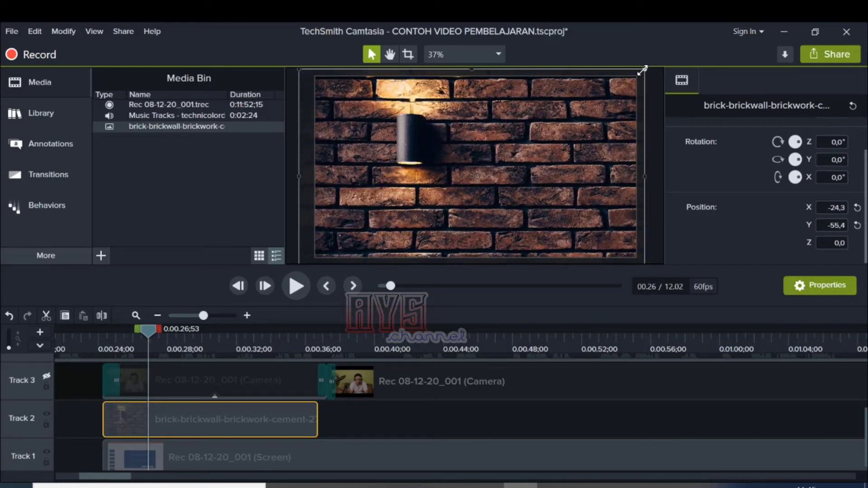
left_click(238, 195)
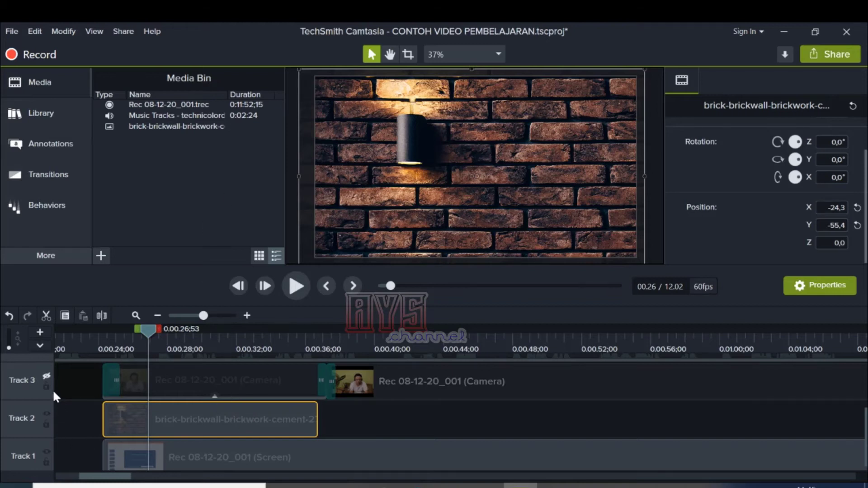
left_click(46, 376)
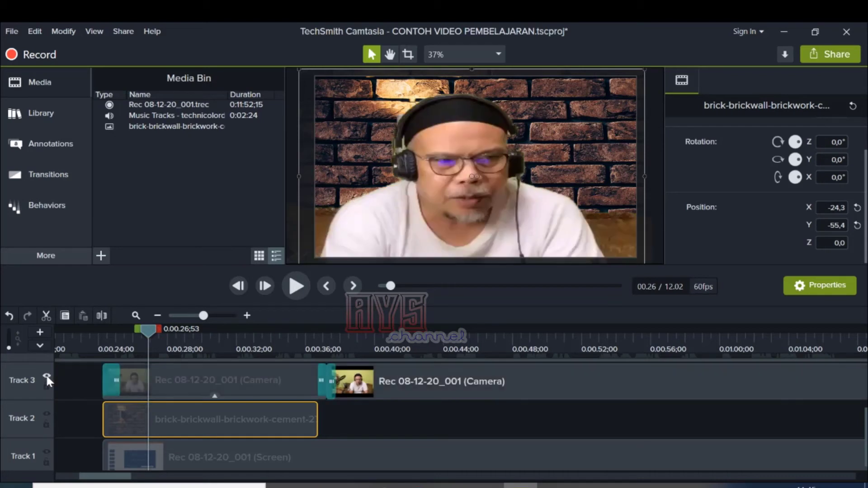
Step: Play back the first camera clip over the brick wall into the second camera clip, and return to about 0:31
left_click(295, 286)
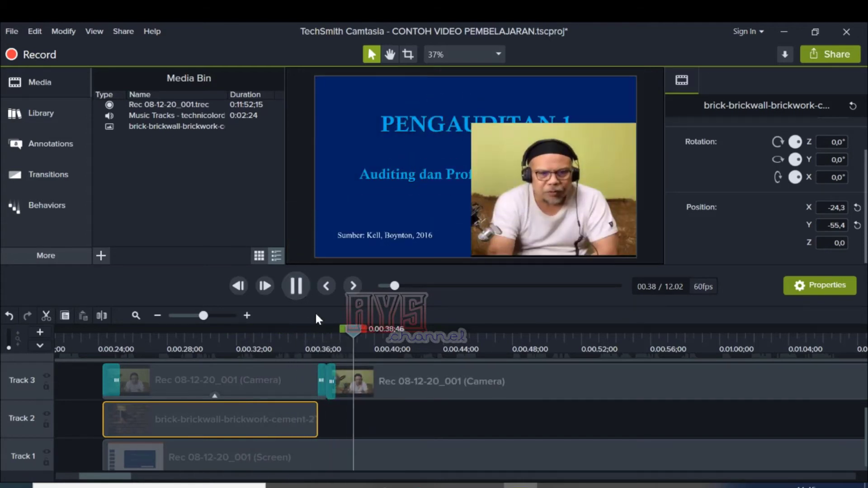
left_click(296, 286)
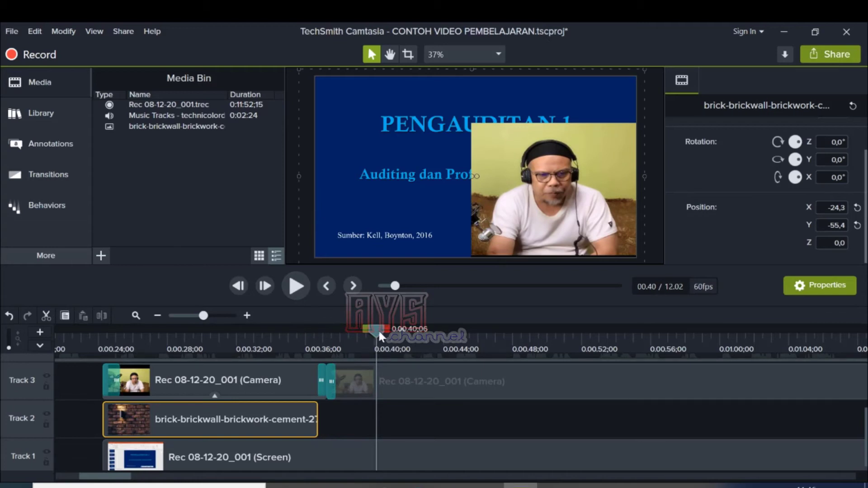
left_click_drag(378, 329, 230, 351)
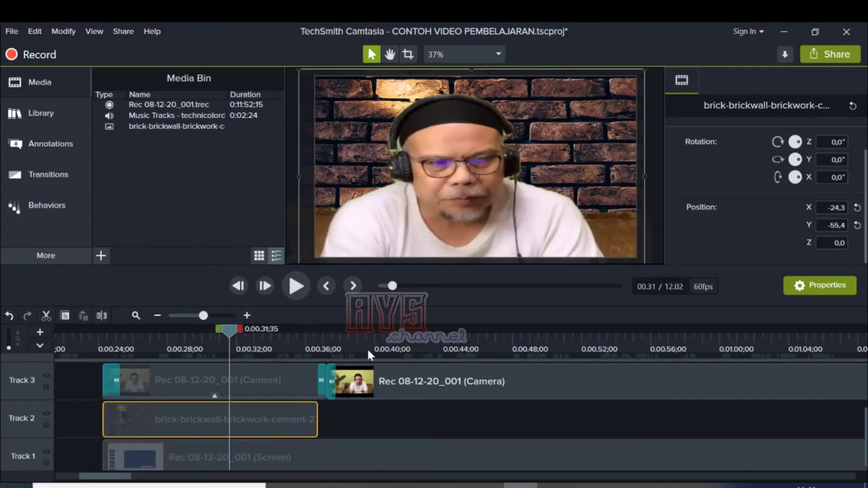
Step: Set the first camera clip's Remove a Color effect to 8% tolerance and 4% softness
left_click(273, 385)
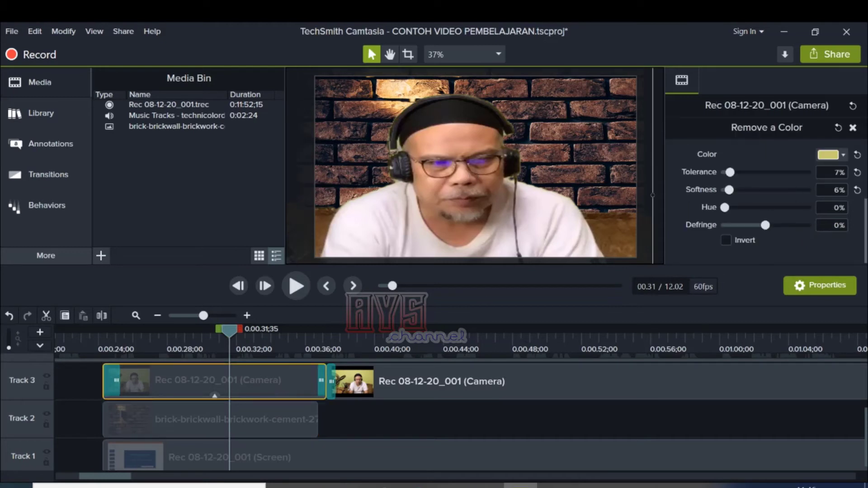
mouse_move(734, 175)
left_mouse_down()
mouse_move(717, 192)
mouse_move(724, 173)
mouse_move(735, 175)
left_mouse_up()
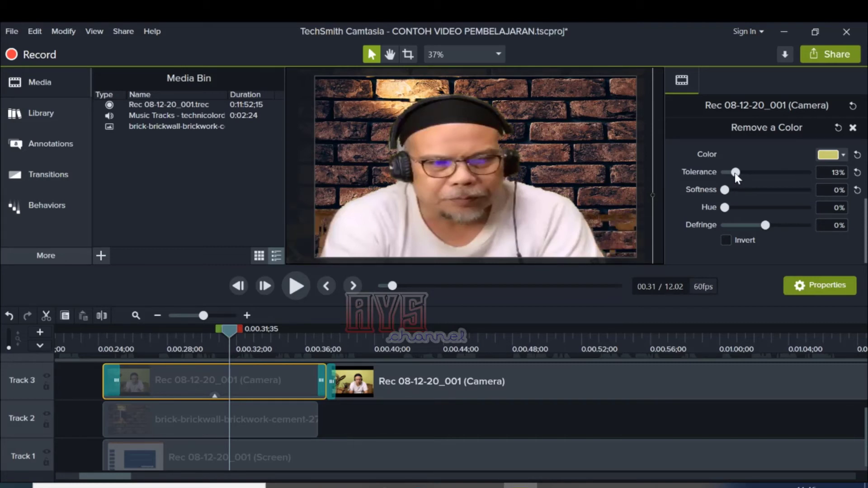
left_click_drag(733, 173, 731, 176)
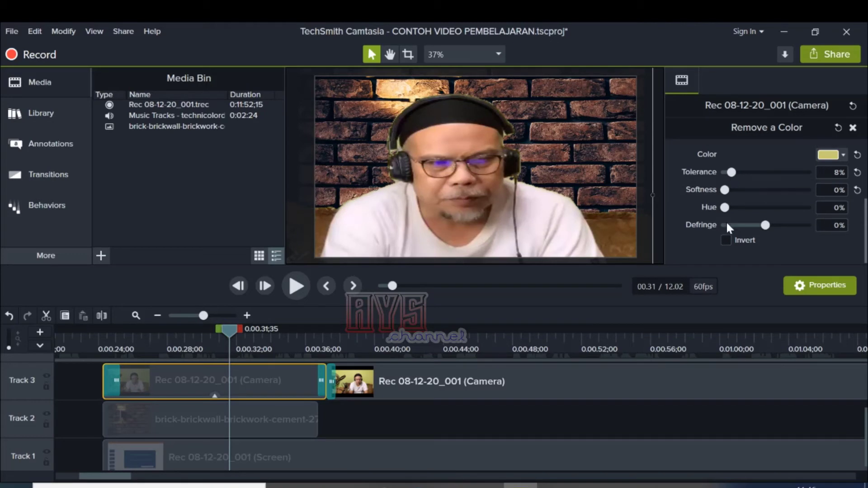
mouse_move(723, 207)
left_mouse_down()
mouse_move(753, 208)
mouse_move(725, 209)
left_mouse_up()
left_click_drag(726, 189, 728, 189)
Step: Play back the first camera clip from about 0:24 to check the adjusted color removal
left_click(292, 286)
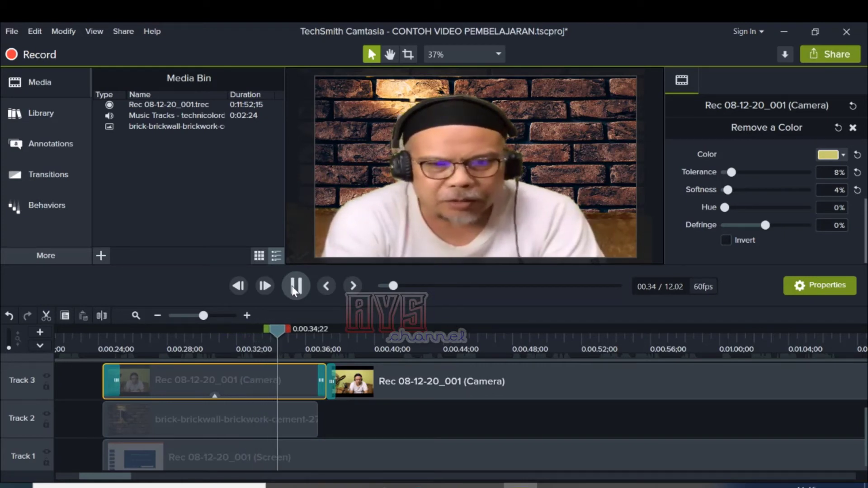
left_click_drag(295, 329, 113, 343)
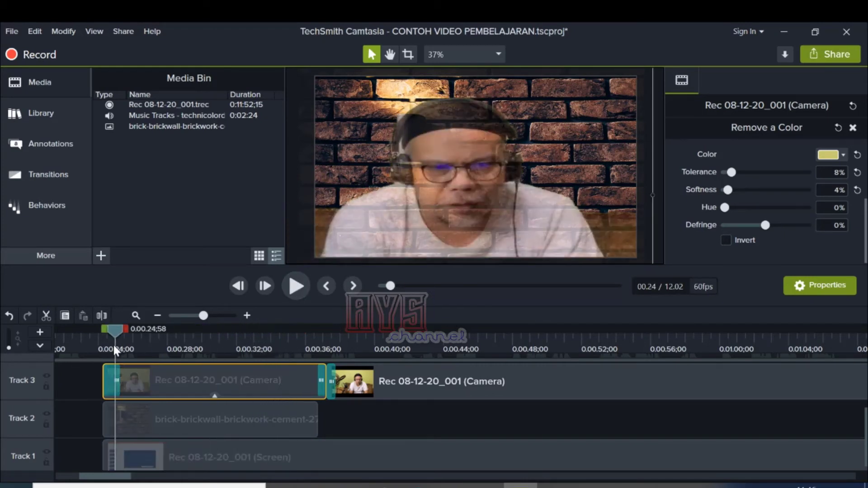
left_click(294, 285)
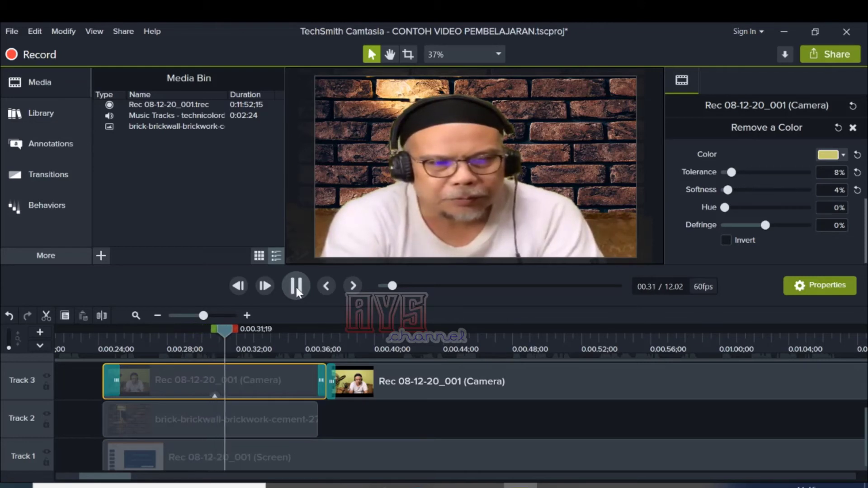
left_click(295, 287)
Step: Stretch the brick wall image farther left to an X position of -314,9, and play back the result
left_click(202, 420)
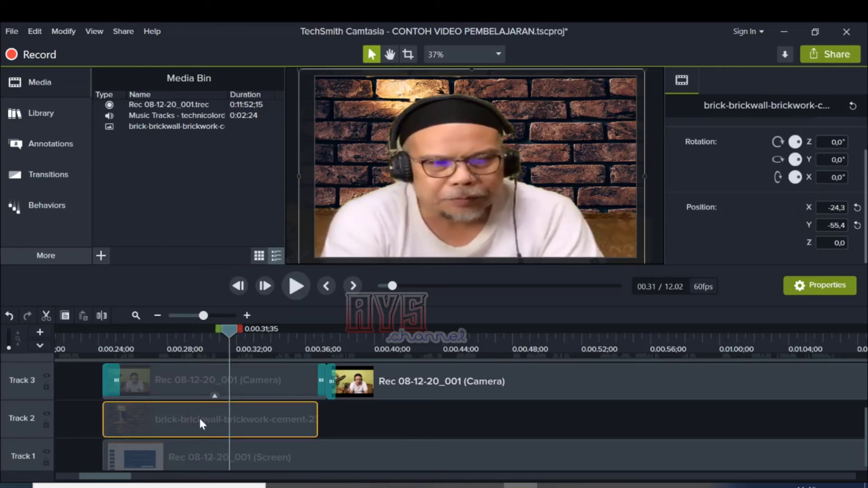
left_click_drag(299, 178, 202, 172)
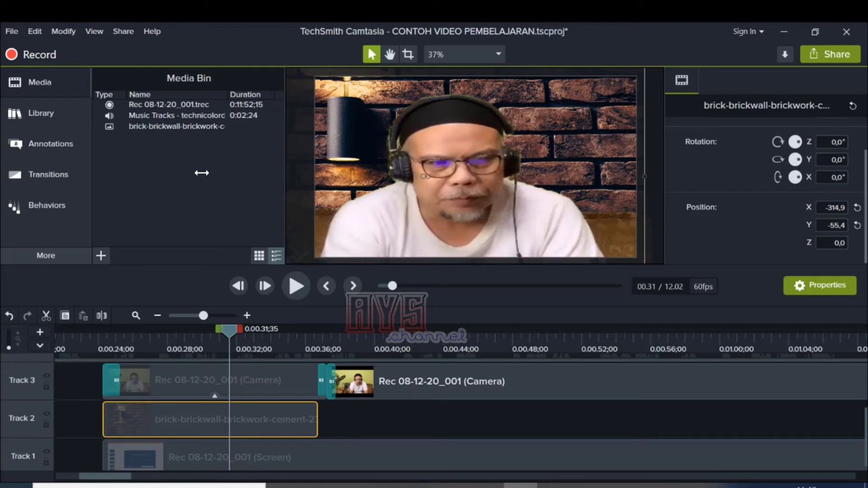
left_click(293, 284)
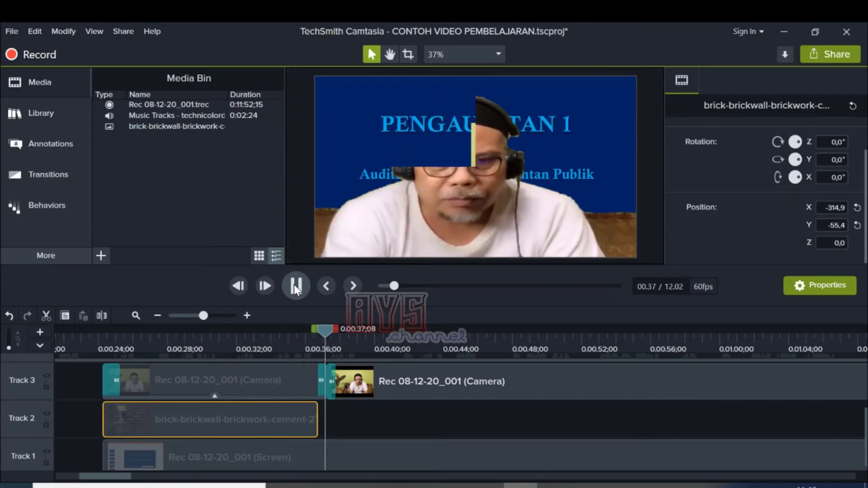
left_click(295, 284)
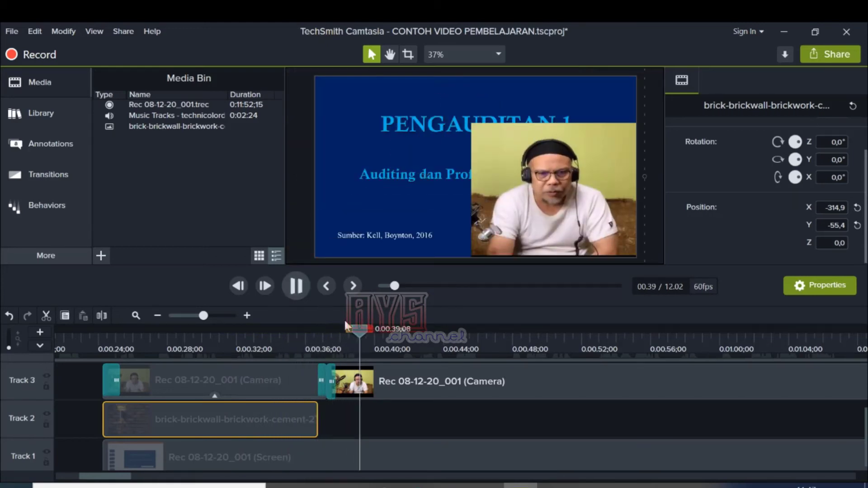
left_click(270, 345)
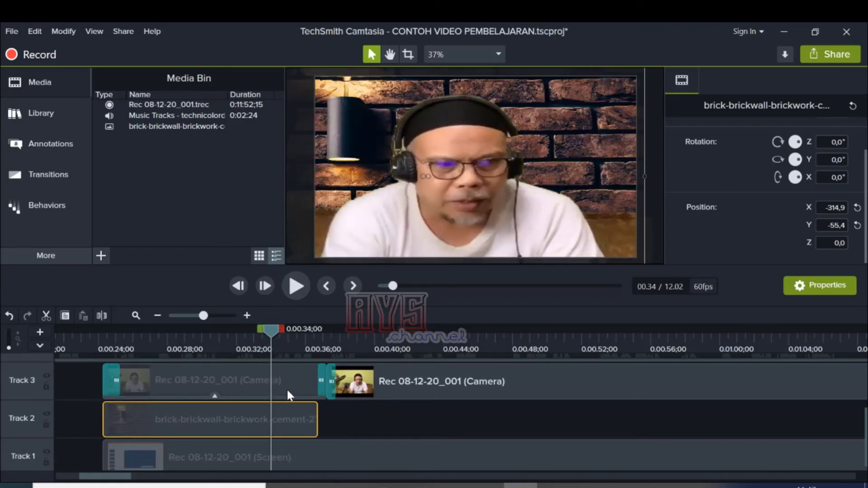
Step: Try 13% tolerance for the first camera clip's color removal, play it back, and return the tolerance to 8%
left_click(287, 389)
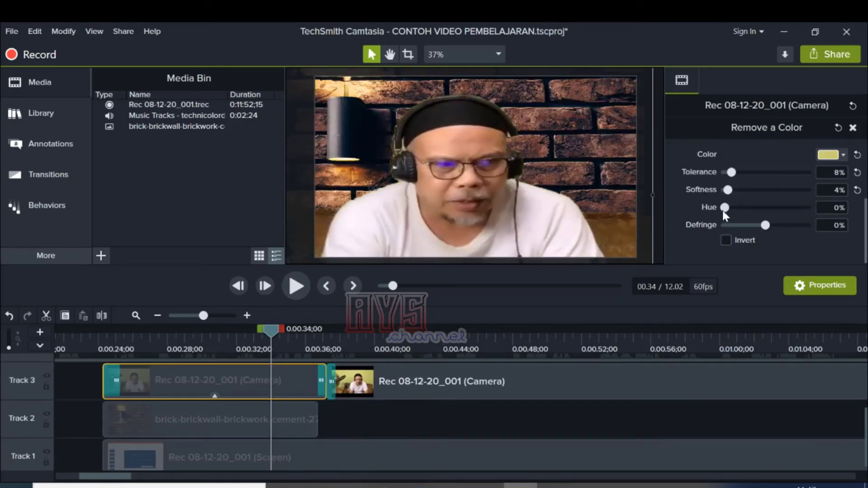
left_click_drag(732, 174, 735, 175)
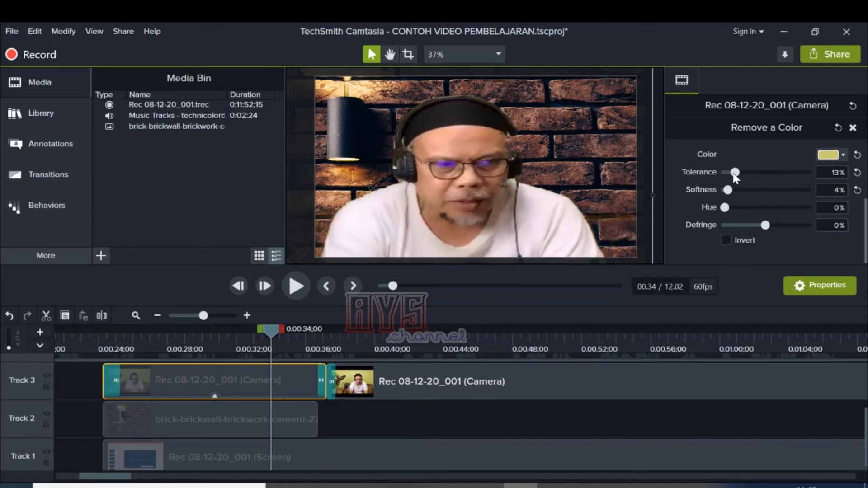
left_click(299, 286)
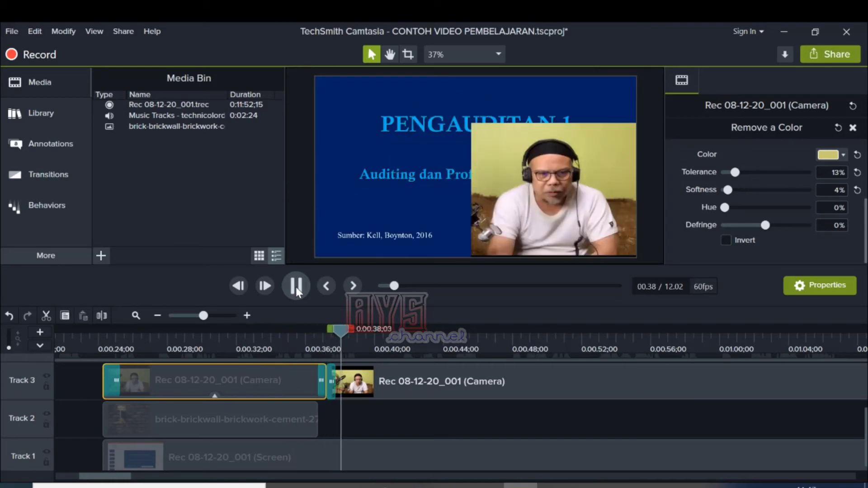
left_click(296, 286)
left_click_drag(348, 330, 265, 330)
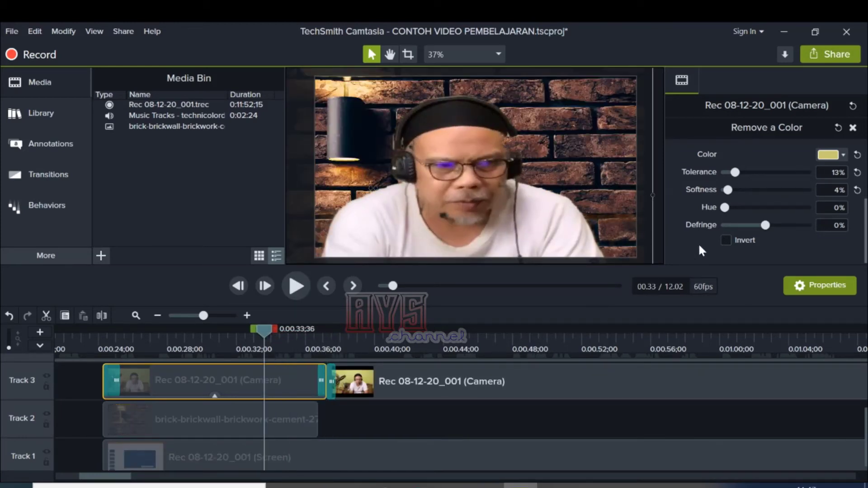
mouse_move(735, 178)
left_mouse_down()
mouse_move(722, 178)
mouse_move(730, 178)
left_mouse_up()
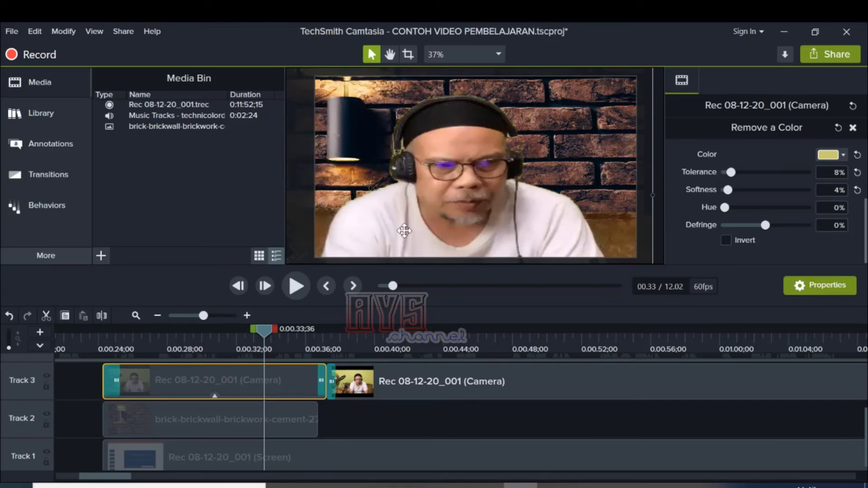
Step: Play back the first camera clip into the second to compare their backgrounds, and select the second camera clip
left_click_drag(264, 329, 241, 368)
left_click(305, 290)
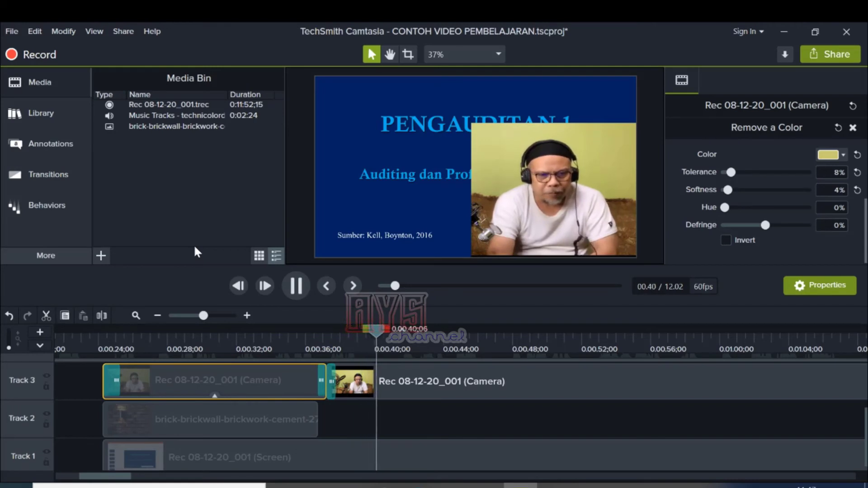
left_click(306, 283)
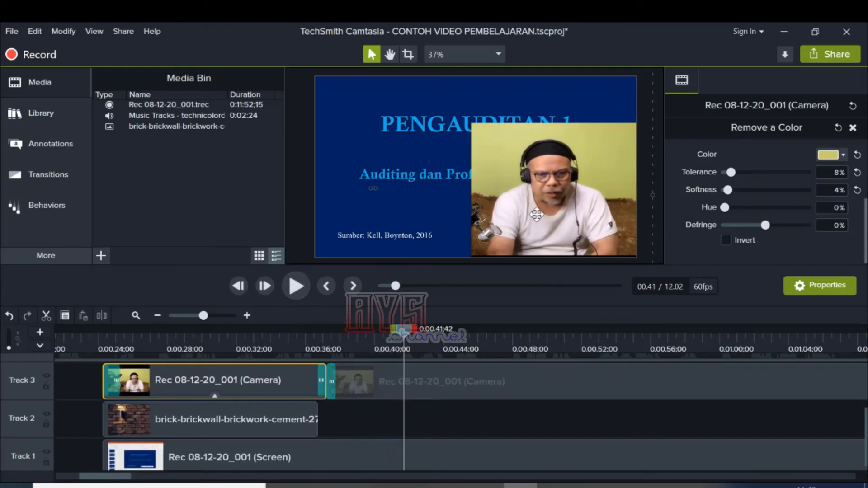
left_click(556, 196)
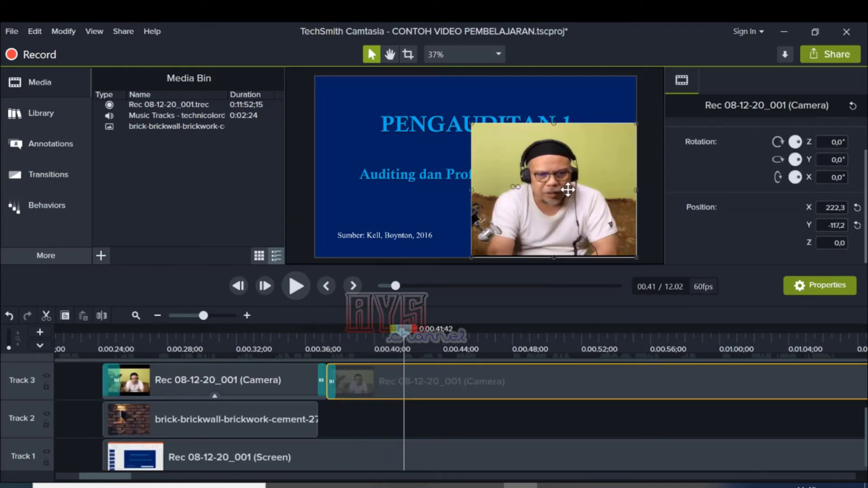
Step: Copy the brick wall image, paste it on Track 2 directly after the original at 0:36;45, and play it back
left_click(298, 416)
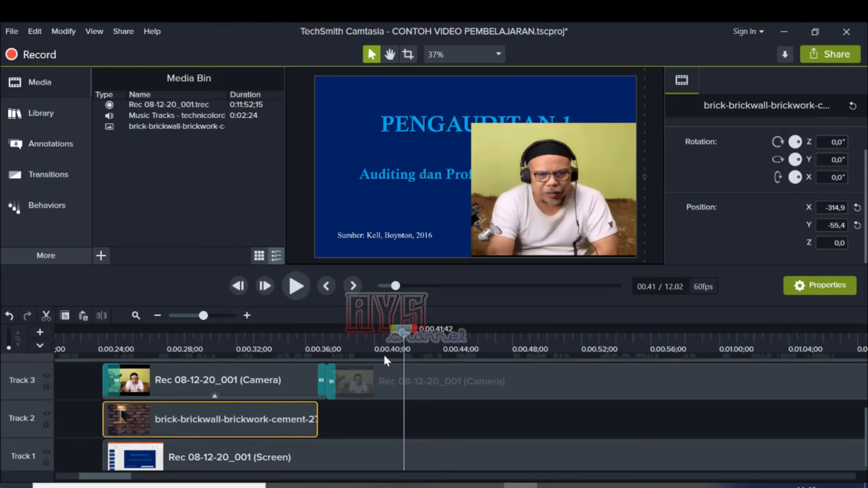
left_click_drag(402, 330, 316, 336)
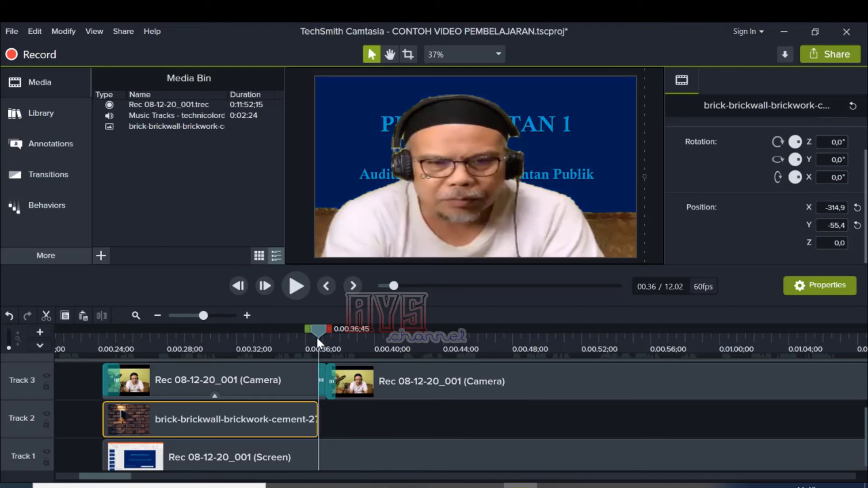
left_click(324, 416)
right_click(323, 416)
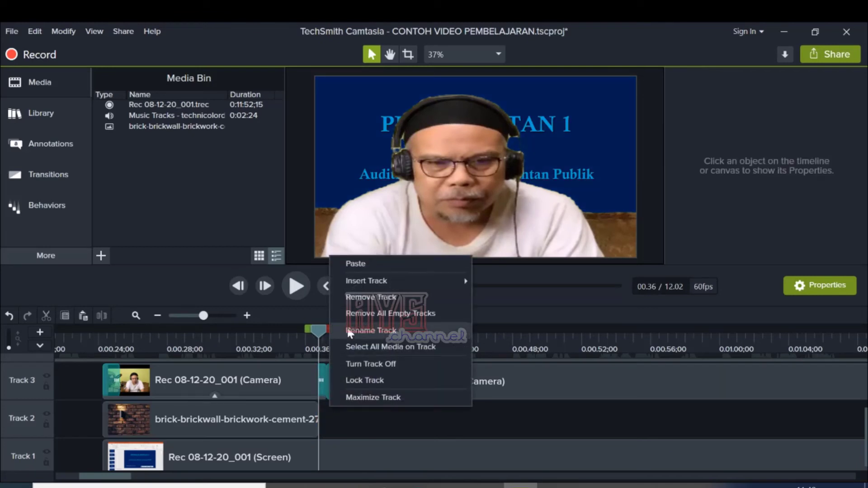
left_click(359, 264)
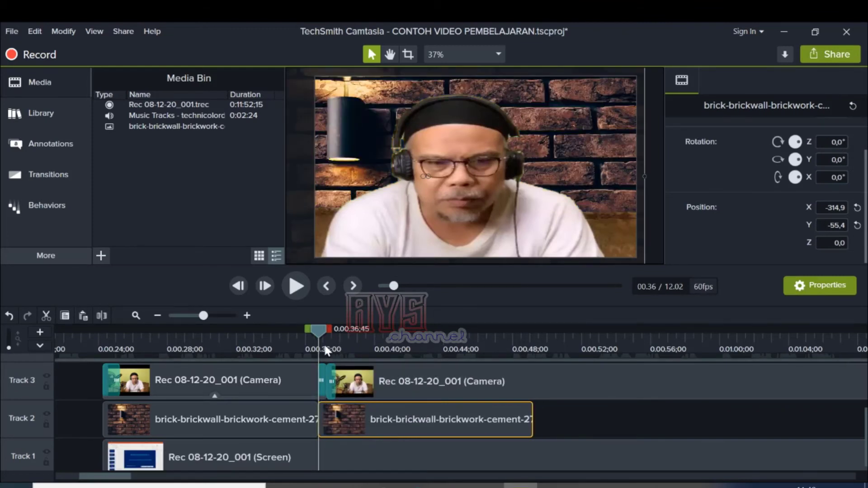
left_click(295, 286)
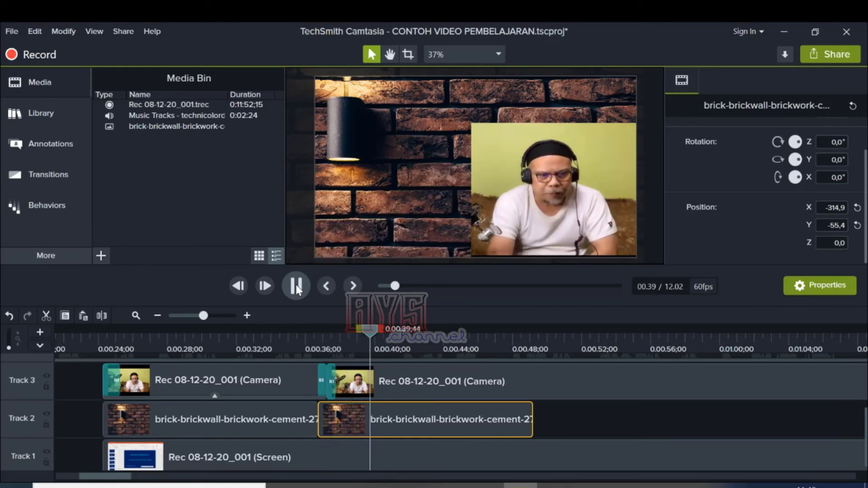
left_click(295, 286)
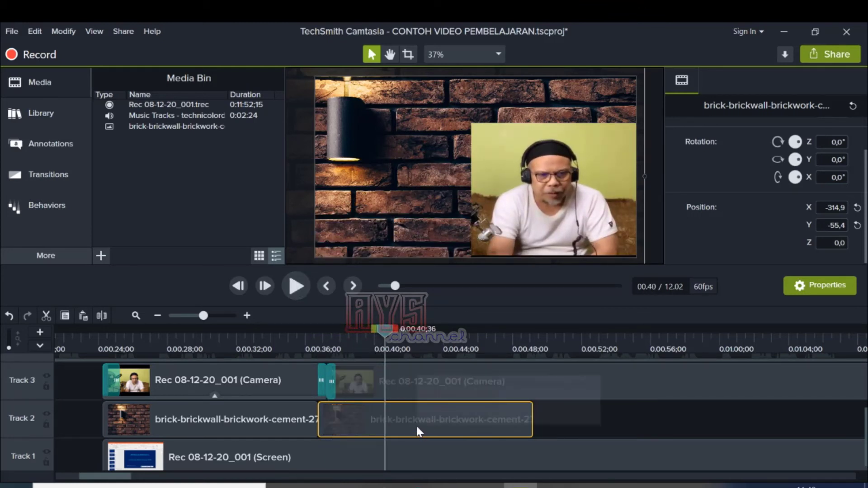
Step: Copy the color removal effect from the first camera clip and paste it onto the second camera clip
left_click(398, 380)
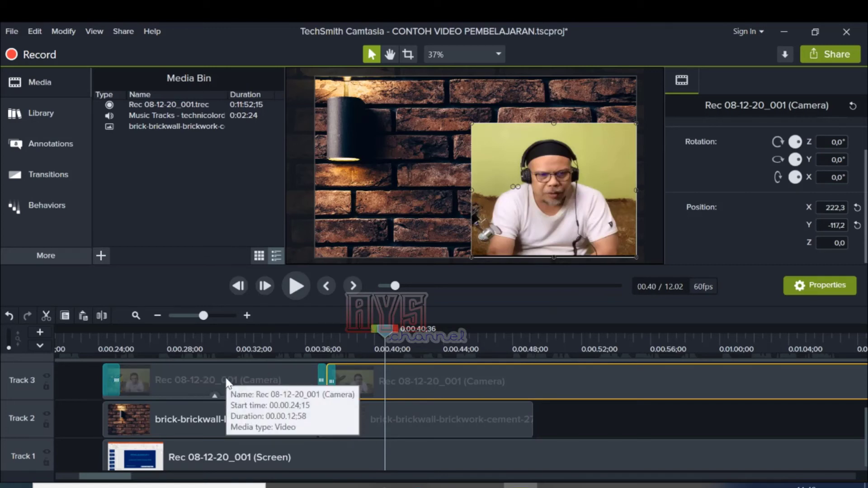
left_click(226, 380)
right_click(214, 384)
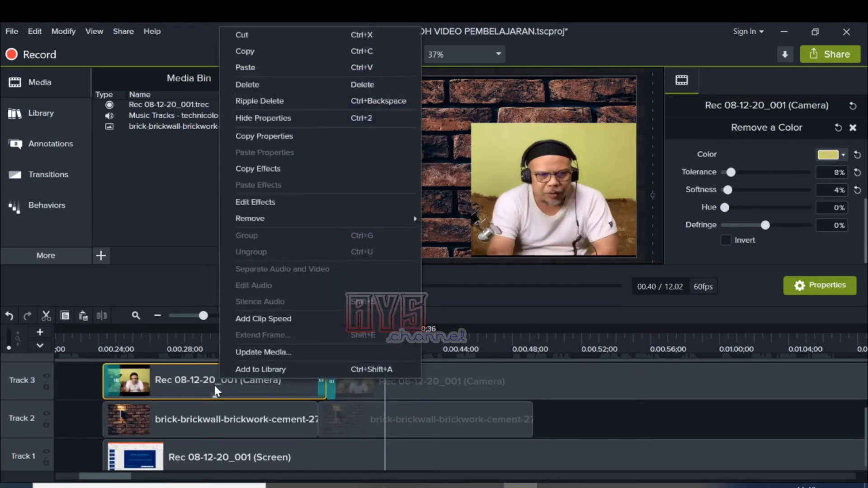
left_click(257, 167)
left_click(412, 375)
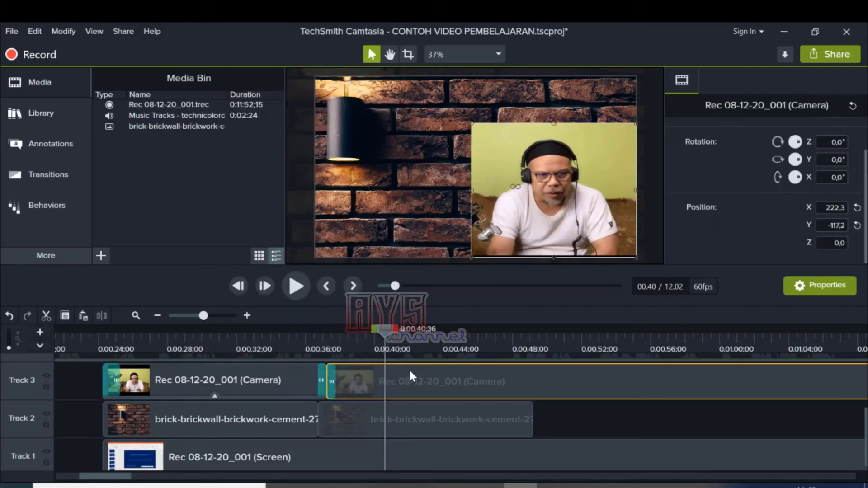
right_click(416, 375)
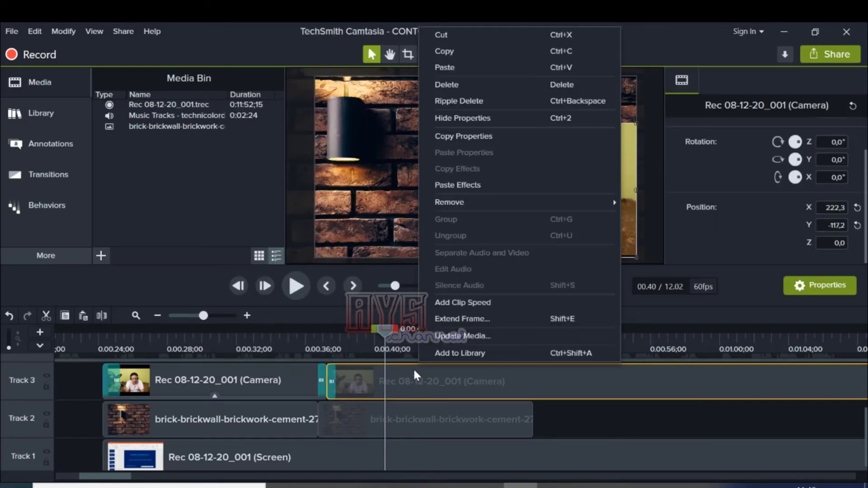
left_click(473, 183)
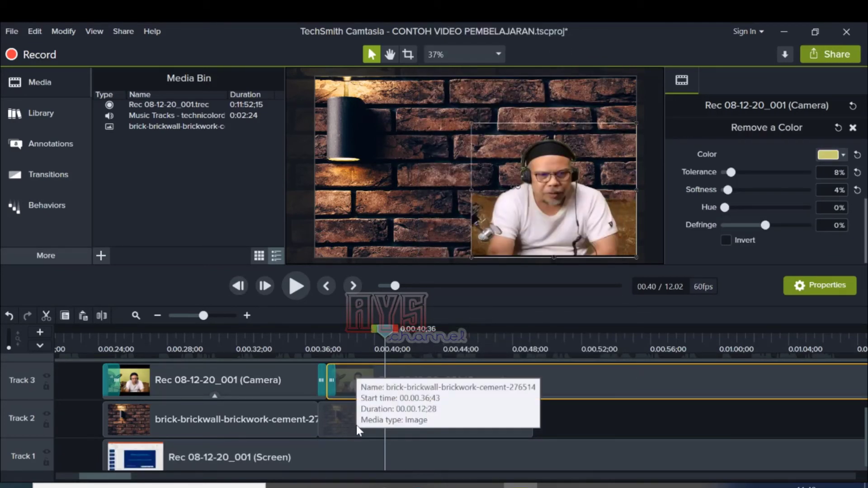
Step: Try shifting the second brick wall image on the canvas, and scale it to fit
left_click(380, 189)
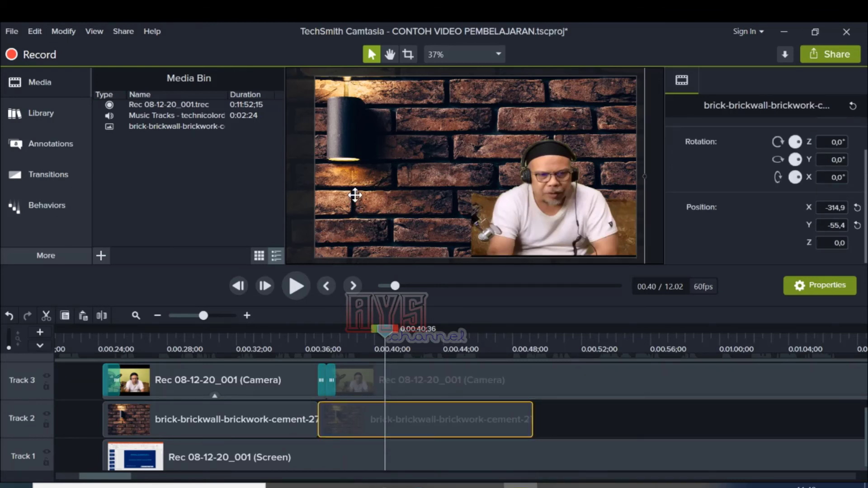
left_click_drag(353, 149, 405, 159)
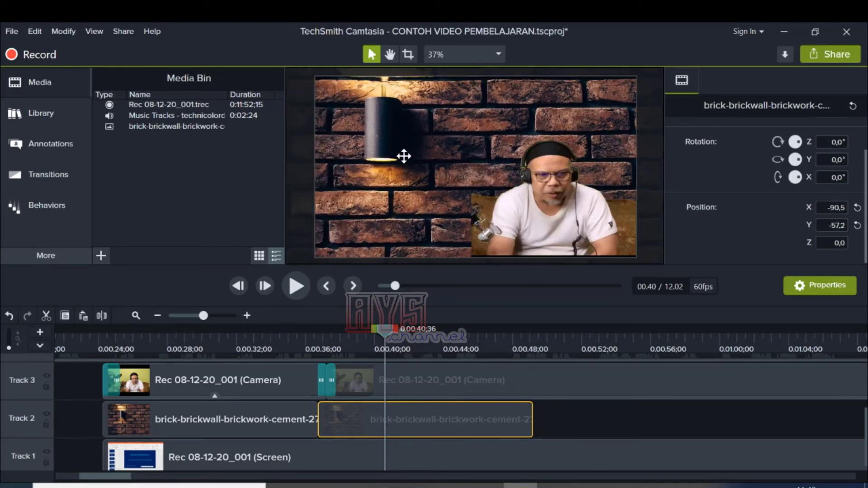
left_click_drag(378, 120, 358, 120)
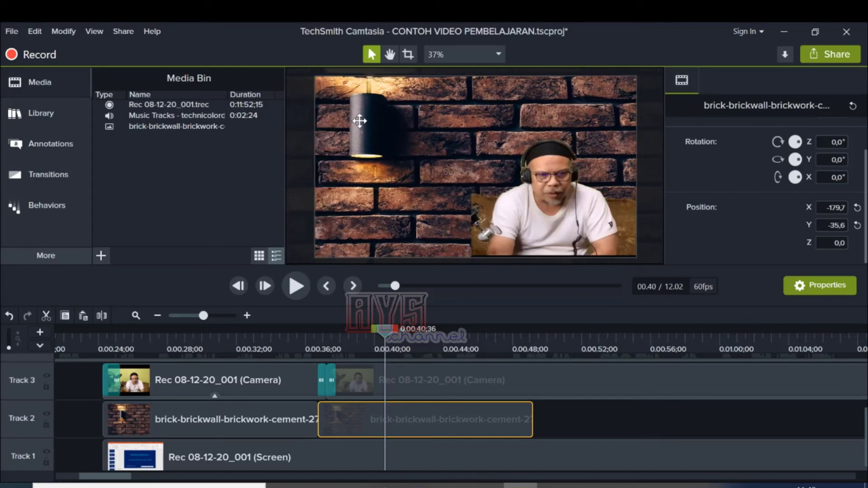
right_click(370, 151)
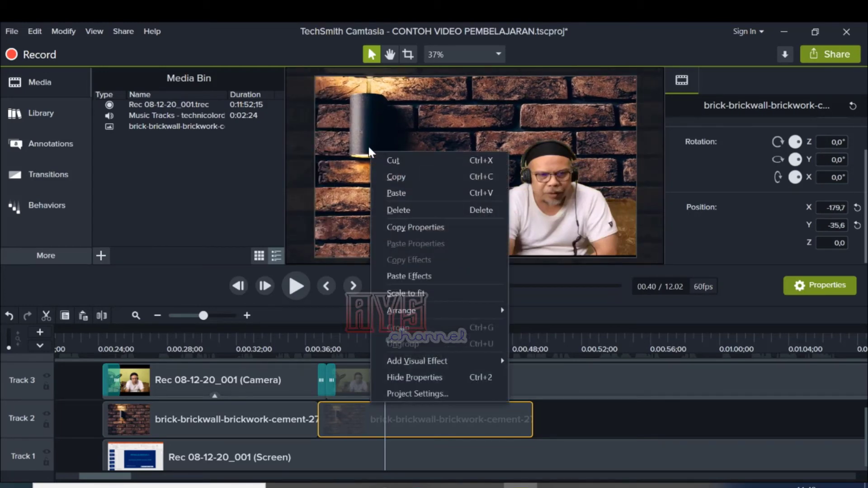
left_click(406, 294)
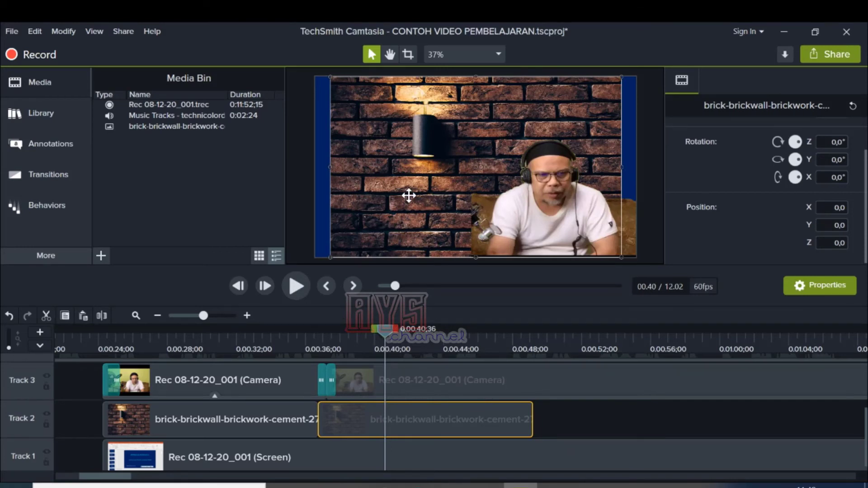
Step: Shrink the second brick wall image until it covers the area behind the camera picture, at position X 328,6 and Y -138,3
left_click_drag(332, 78, 472, 162)
left_click_drag(624, 158, 637, 138)
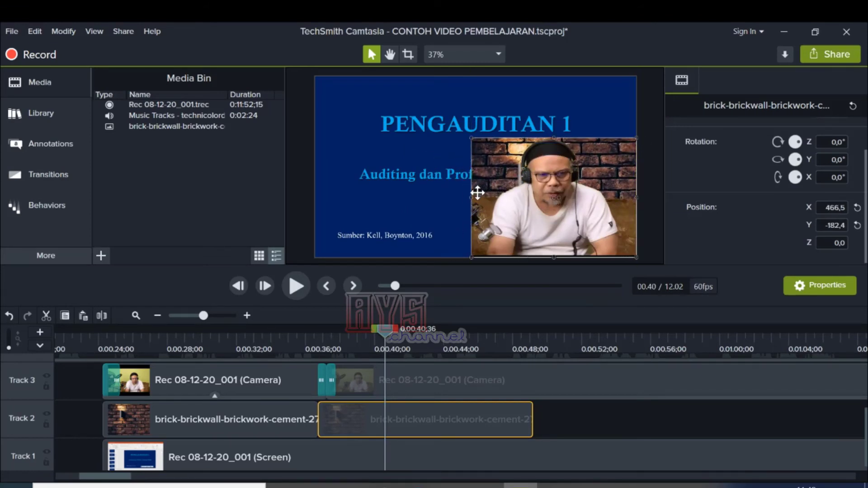
left_click_drag(472, 196, 441, 200)
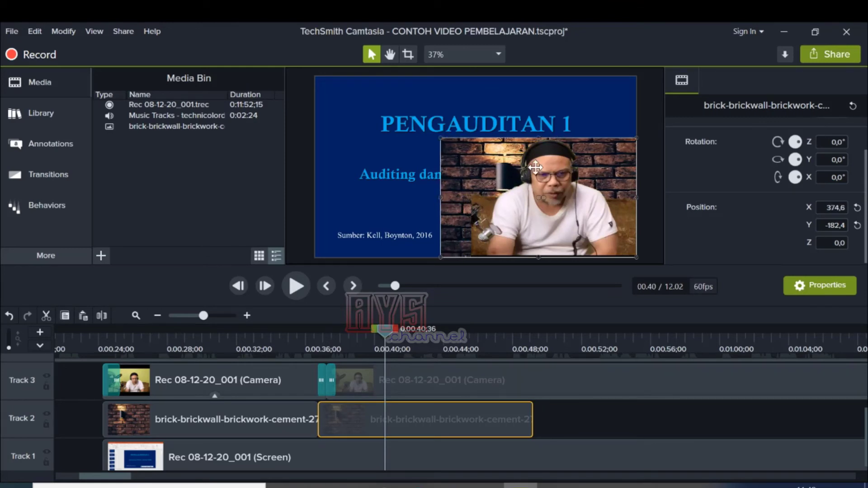
left_click_drag(538, 139, 538, 129)
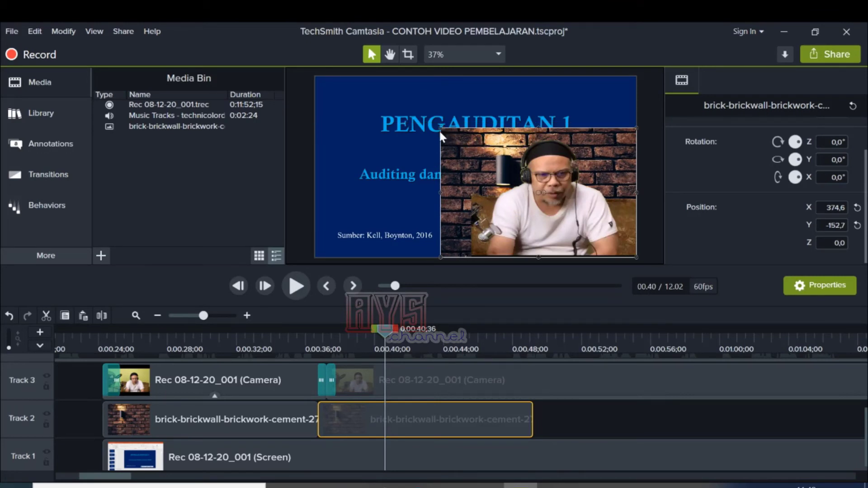
left_click_drag(441, 129, 424, 128)
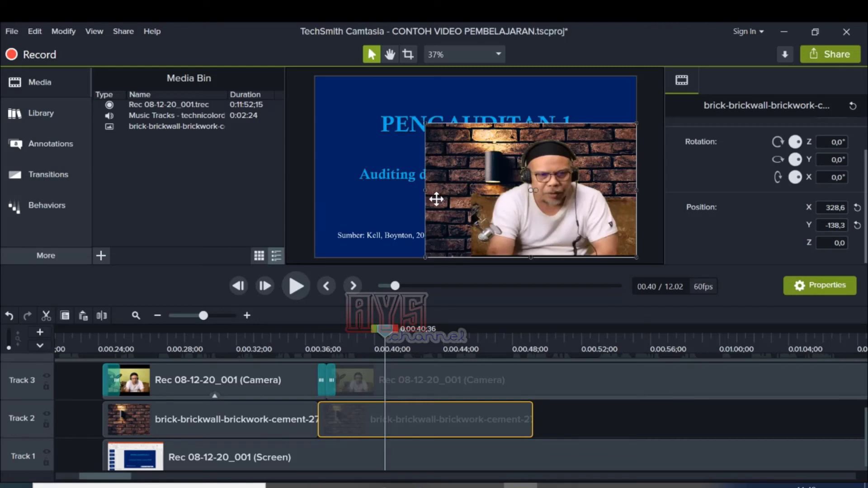
Step: Crop the brick wall image's left side flush with the left edge of the camera picture
key("alt")
left_click_drag(424, 191, 468, 196)
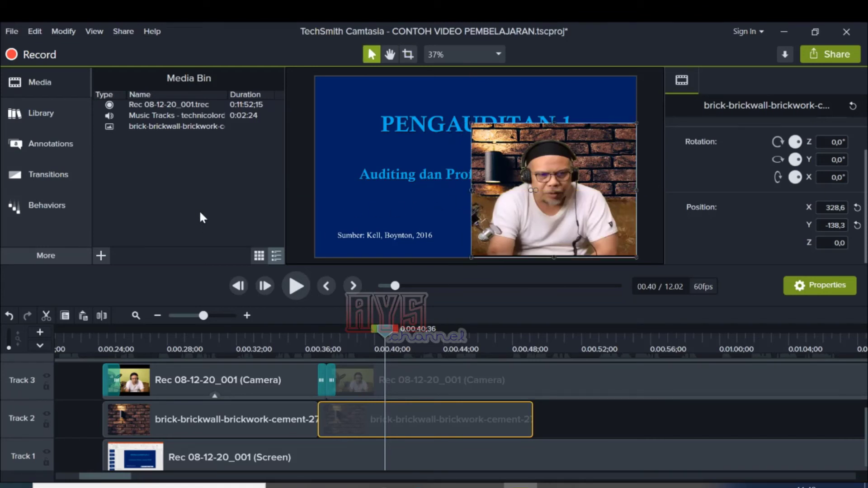
left_click(564, 241)
Step: Extend the second brick wall image on Track 2 to the end of the camera clip, and preview the video at 0:01:33;56
left_click(477, 430)
left_click_drag(532, 420, 859, 414)
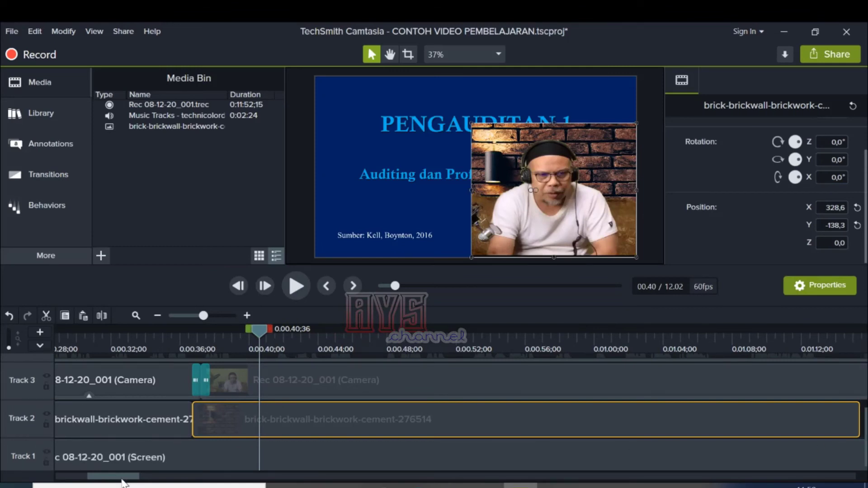
left_click_drag(121, 479, 166, 486)
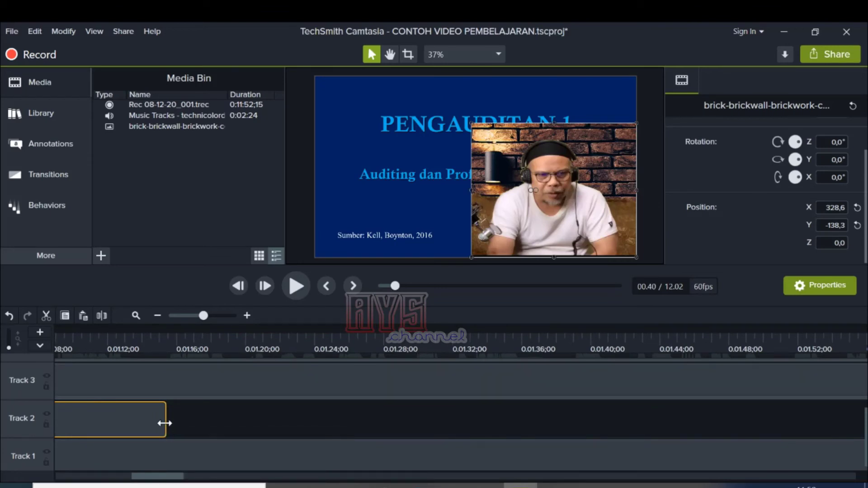
left_click_drag(165, 423, 849, 418)
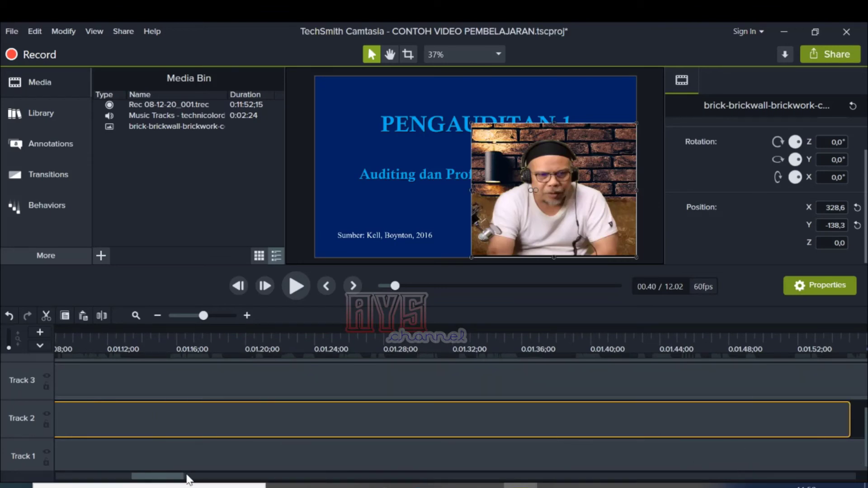
left_click(189, 315)
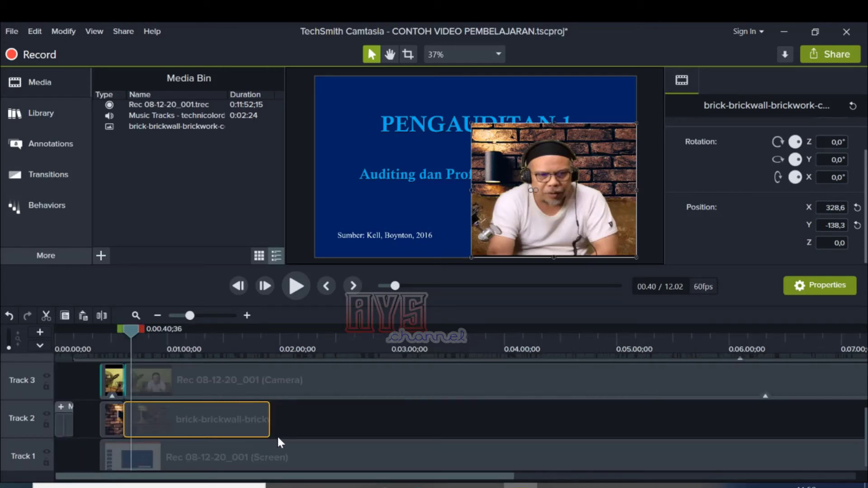
left_click_drag(189, 316, 177, 316)
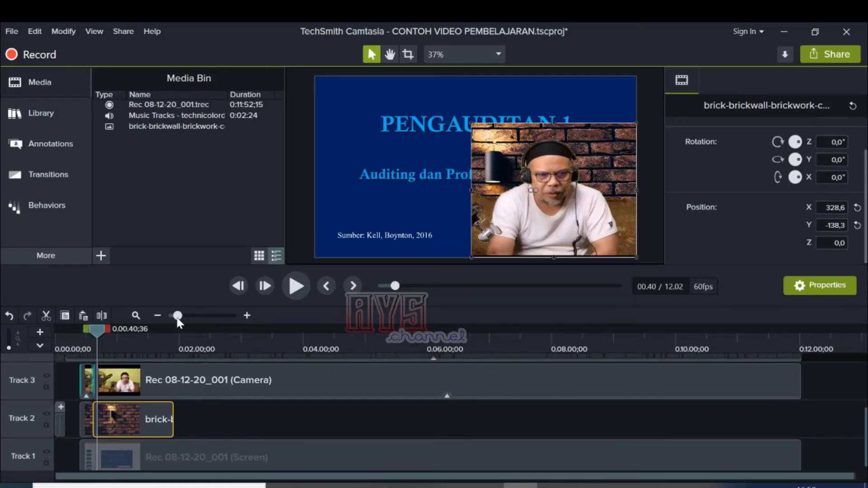
left_click_drag(173, 420, 804, 417)
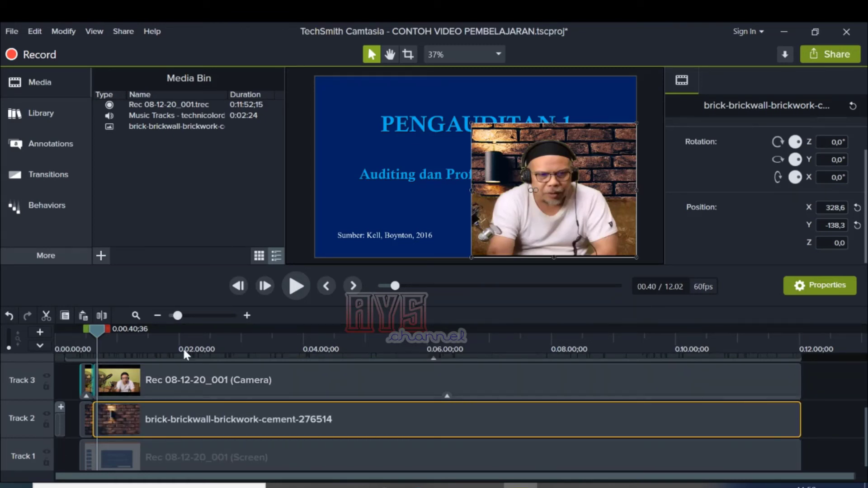
left_click_drag(99, 330, 155, 357)
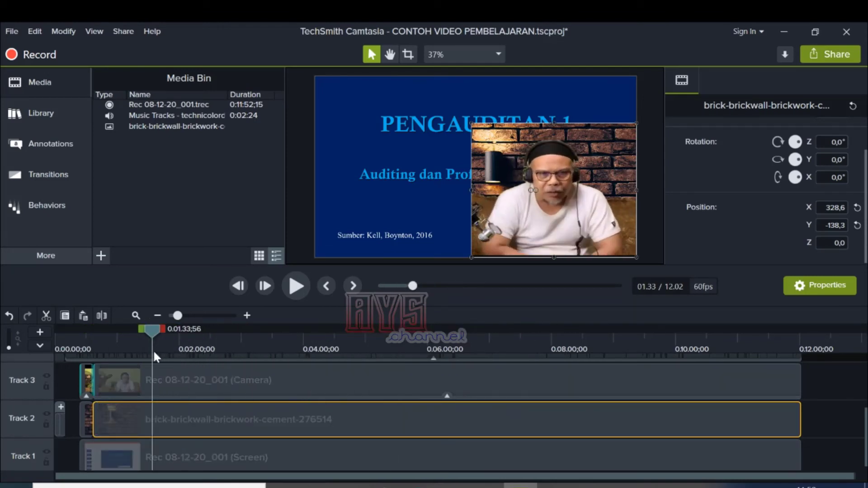
Step: Group the second camera clip with the extended brick wall image
left_click(288, 382)
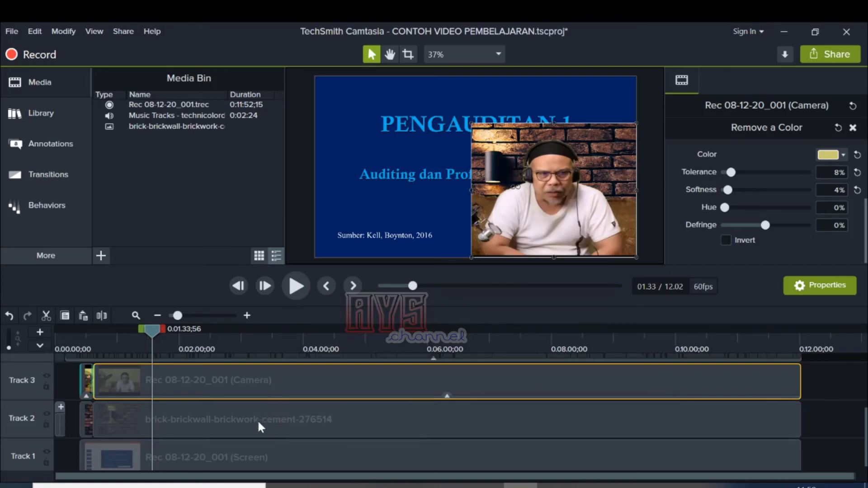
left_click(261, 406)
left_click(261, 384, "ctrl")
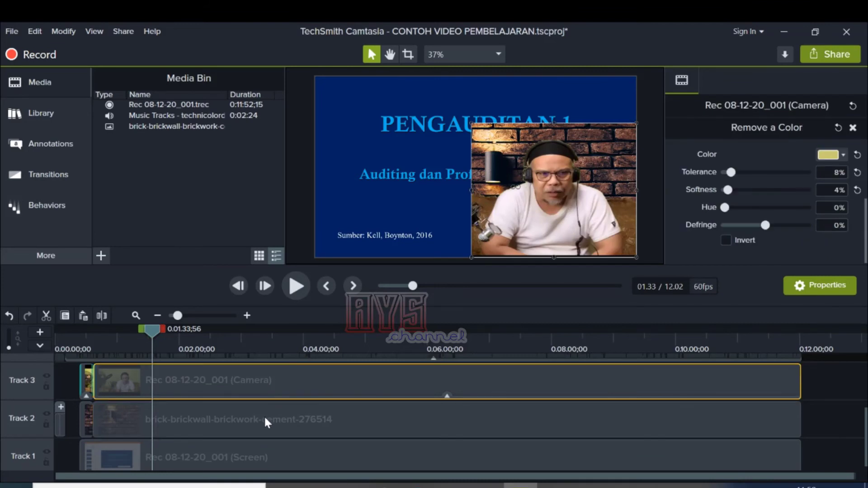
right_click(260, 391)
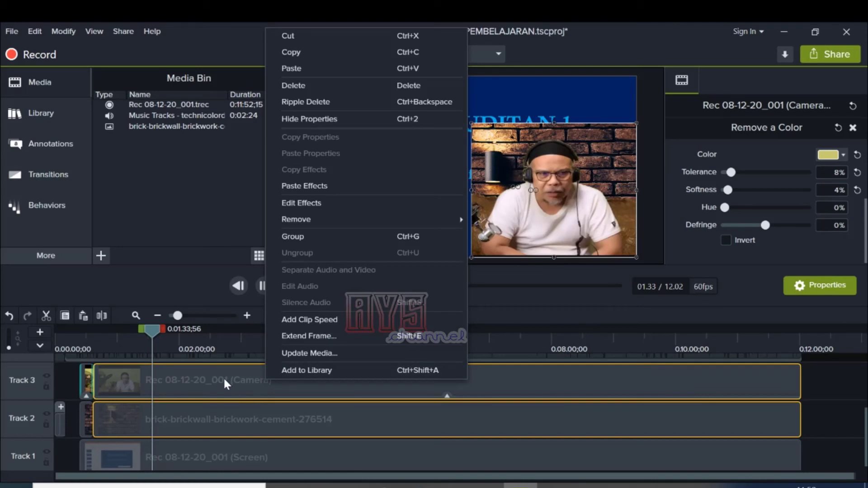
left_click(311, 238)
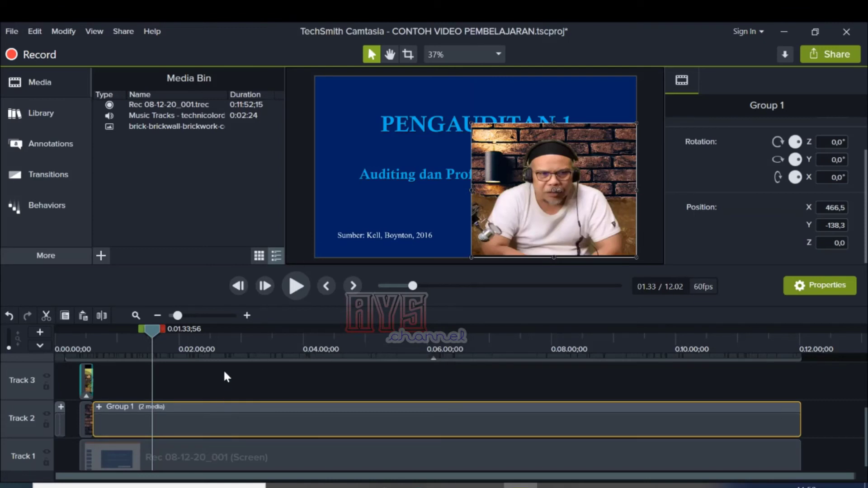
Step: Shrink the camera and brick wall group into the slide's lower-right corner at position X 762,4 and Y -385,6, and play it back
left_click_drag(158, 330, 292, 367)
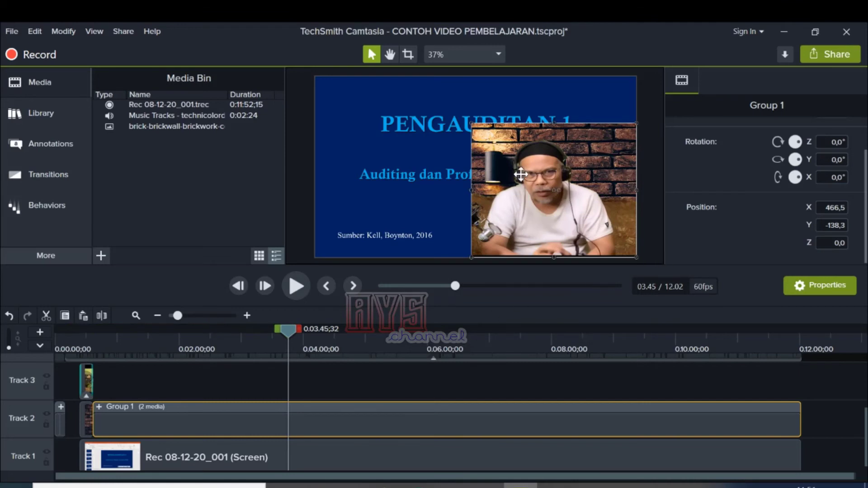
left_click_drag(471, 123, 570, 206)
left_click_drag(240, 339, 223, 334)
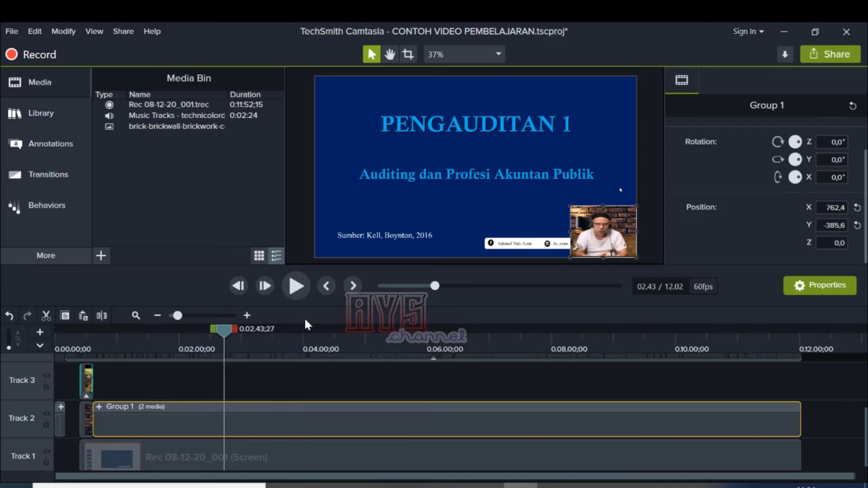
left_click(295, 285)
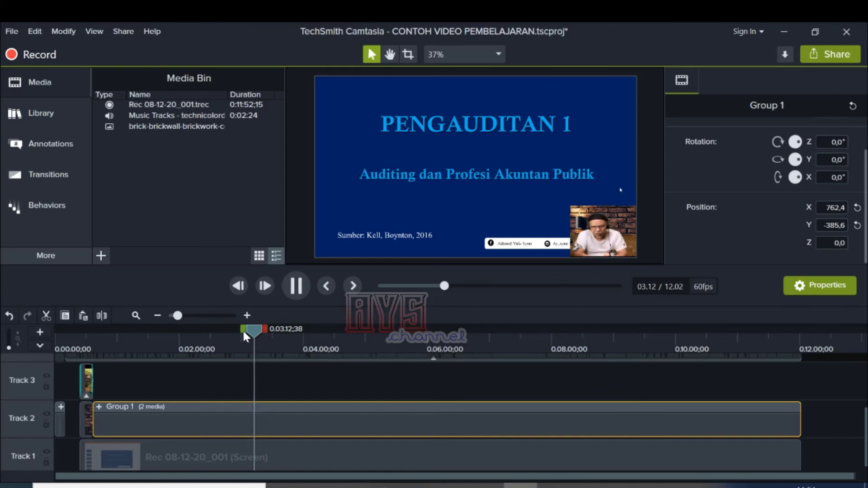
left_click(302, 287)
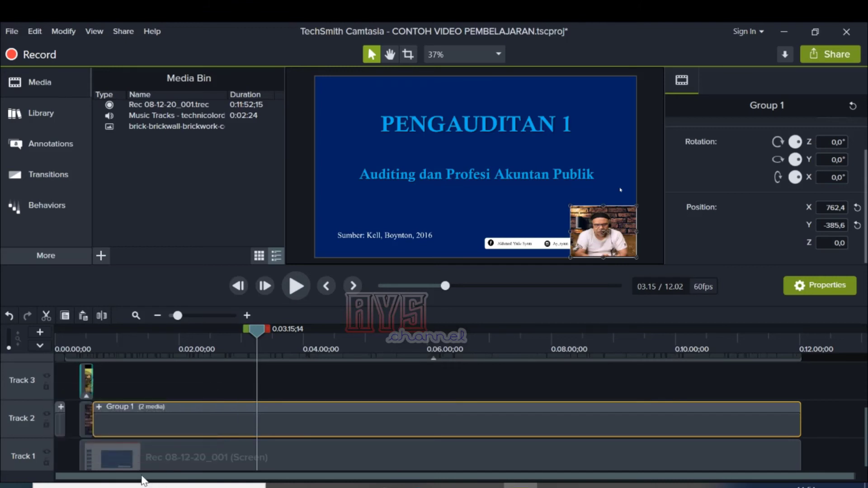
Step: Re-enable the audio on Track 4, play the video from the start, and return the playhead to 0:00:03;52
scroll(120, 417, "up", 3)
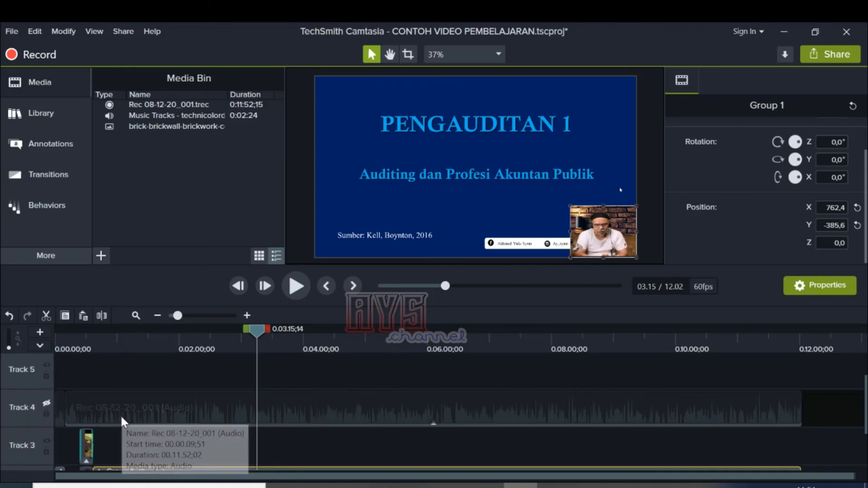
left_click(47, 403)
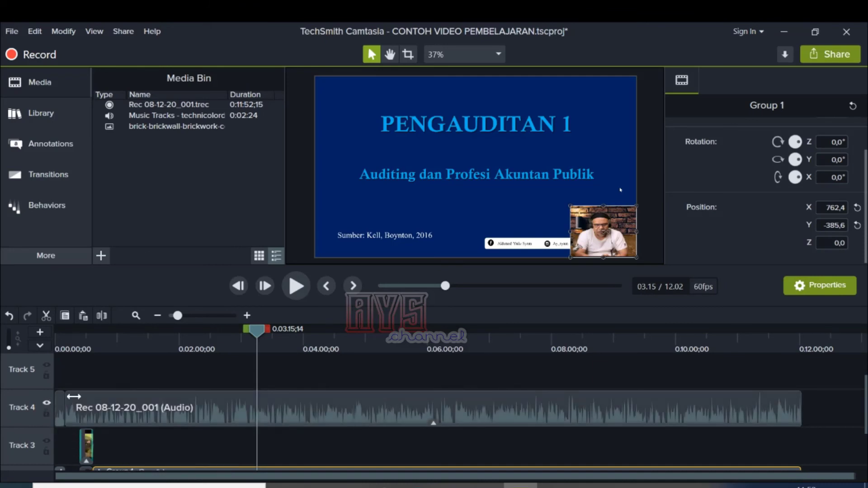
left_click_drag(254, 330, 28, 365)
left_click(295, 286)
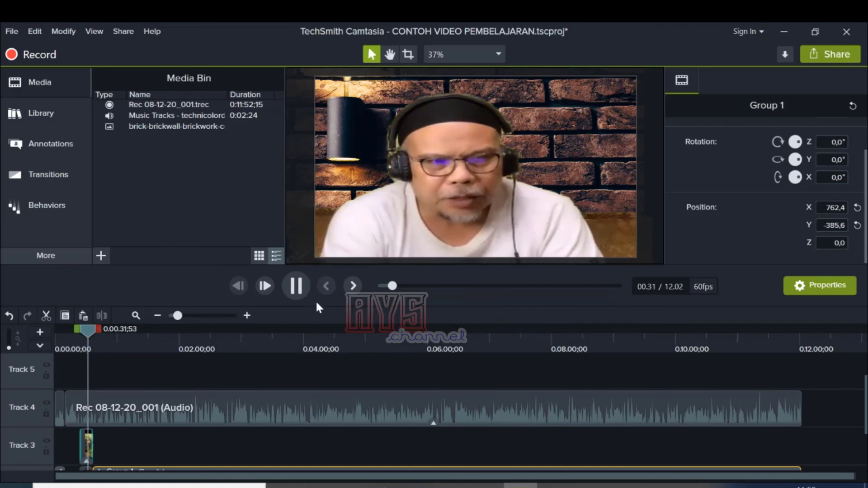
key("space")
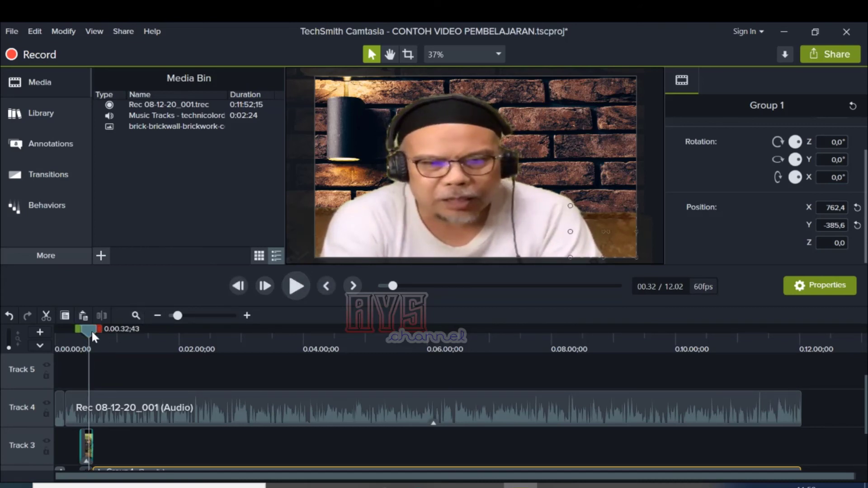
left_click_drag(91, 330, 59, 347)
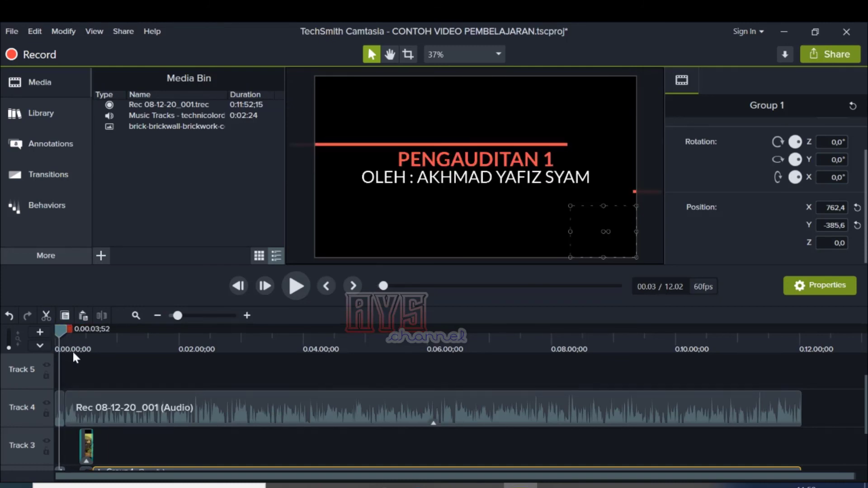
Step: Play the video up to 0:00:13;55, and lengthen the Fade transition at the start of the Track 3 camera clip
left_click(293, 294)
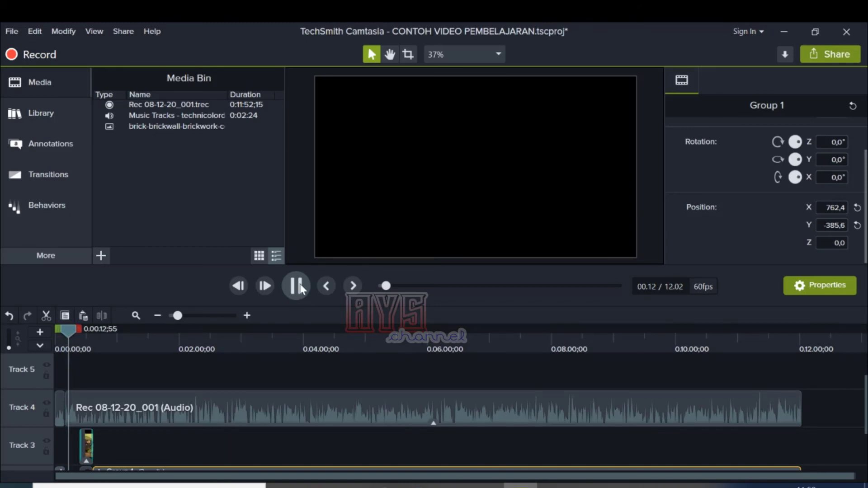
scroll(210, 353, "down", 1)
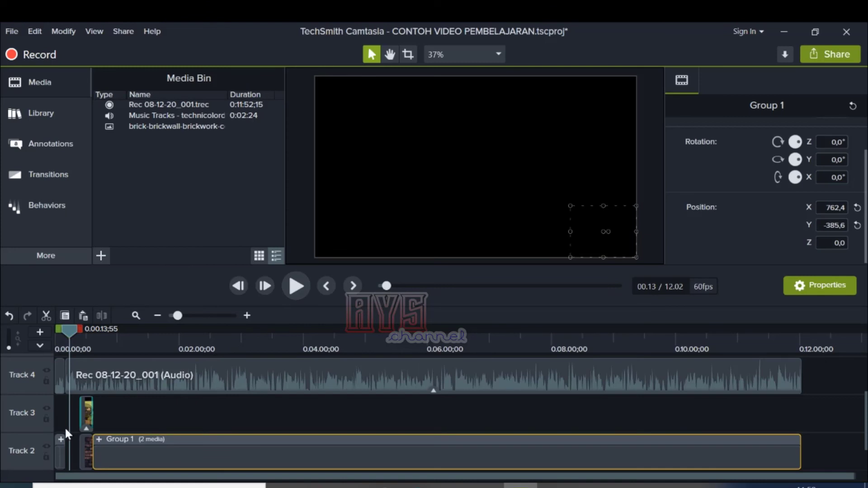
left_click(247, 315)
left_click(251, 315)
left_click(253, 316)
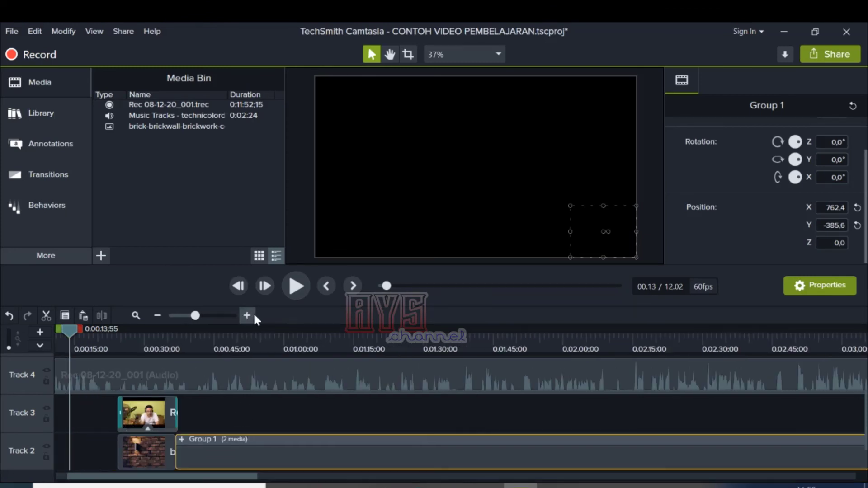
left_click(254, 316)
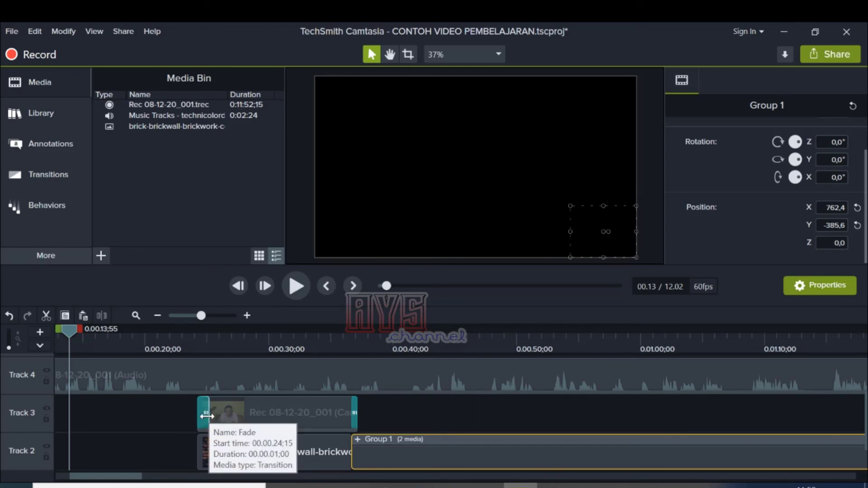
mouse_move(207, 416)
left_mouse_down()
mouse_move(198, 414)
mouse_move(216, 417)
left_mouse_up()
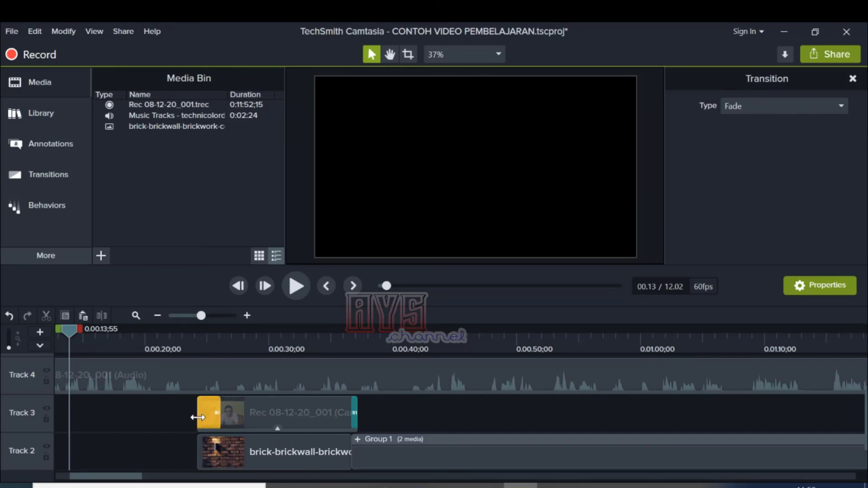
left_click(198, 417)
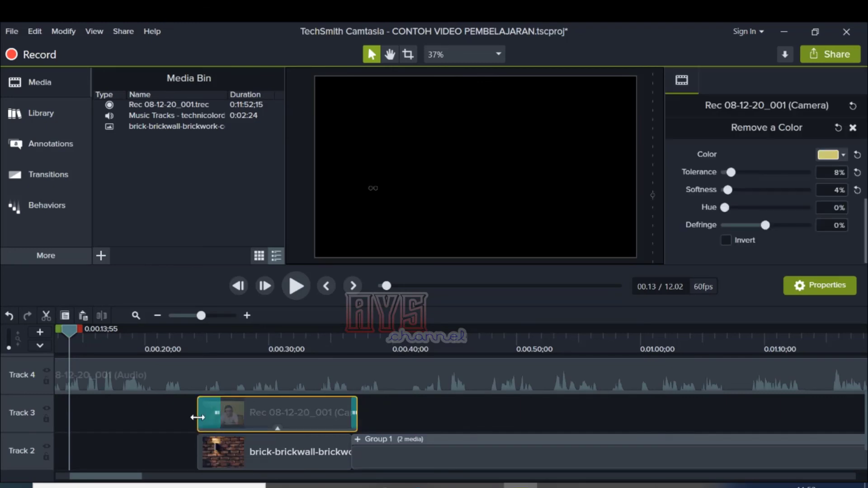
Step: Group the Track 3 camera clip with the brick wall image below it on Track 2
left_click(235, 452)
left_click(254, 414)
left_click(248, 439, "ctrl")
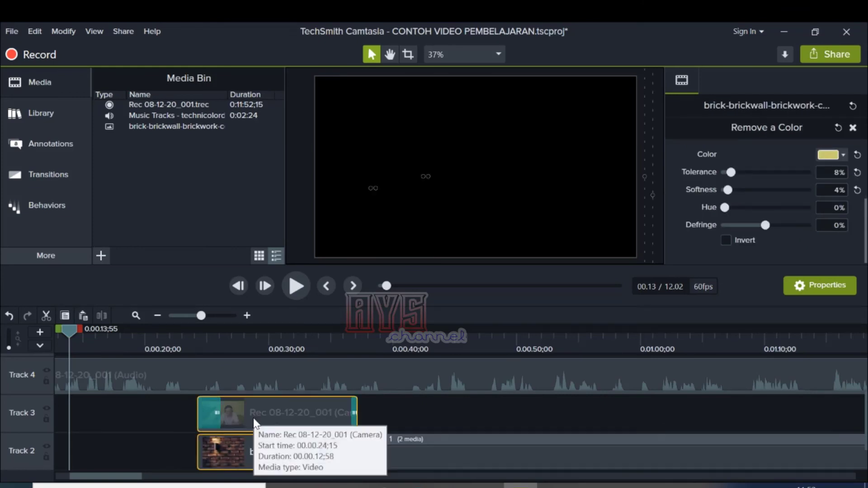
key("ctrl+g")
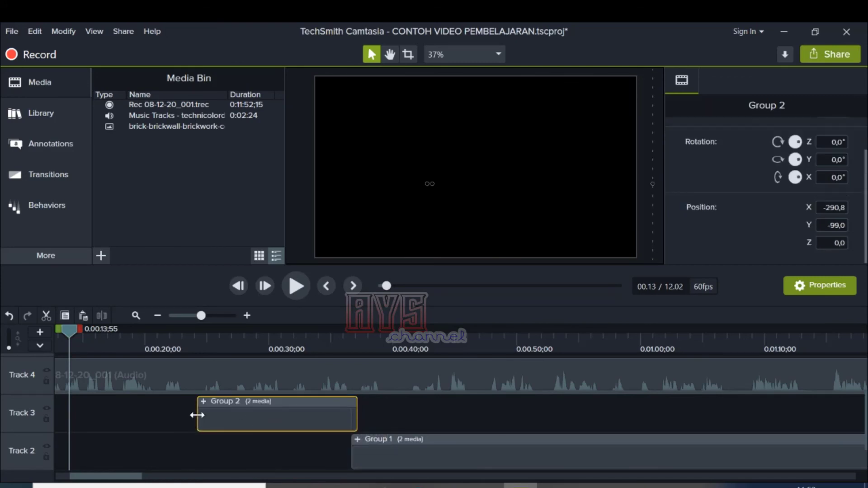
Step: Extend the start of the new Track 3 group back to 0:00:13;55, and play the video through to 0:00:40;58
left_click_drag(197, 415, 67, 411)
left_click(295, 290)
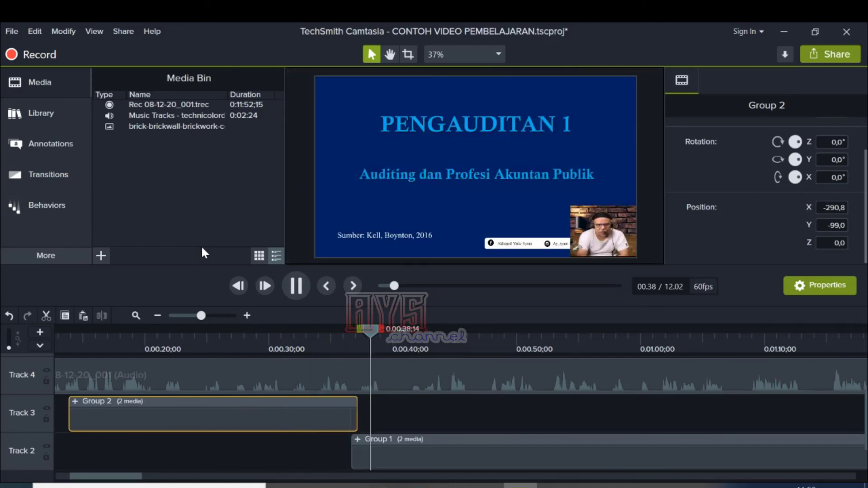
left_click(301, 292)
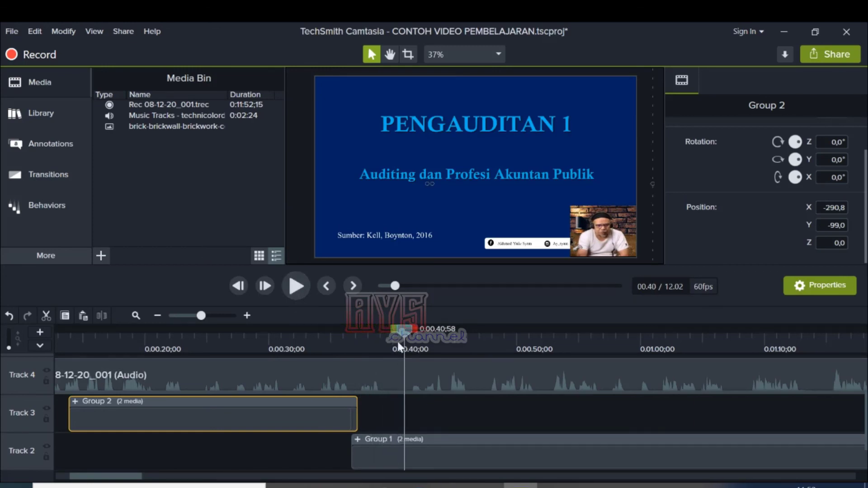
Step: Replay the full-screen camera segment from 0:00:13;43 and its change to the slide up to 0:00:40;02, and save the project
left_click_drag(402, 332, 224, 335)
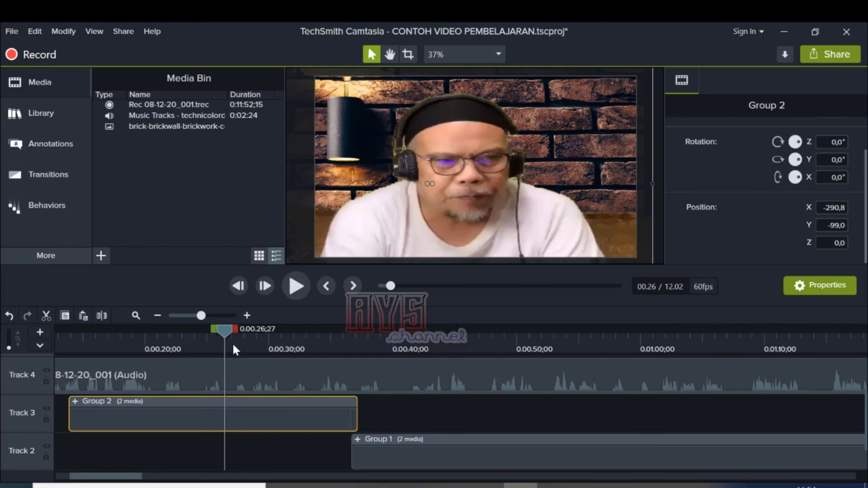
left_click_drag(225, 329, 67, 376)
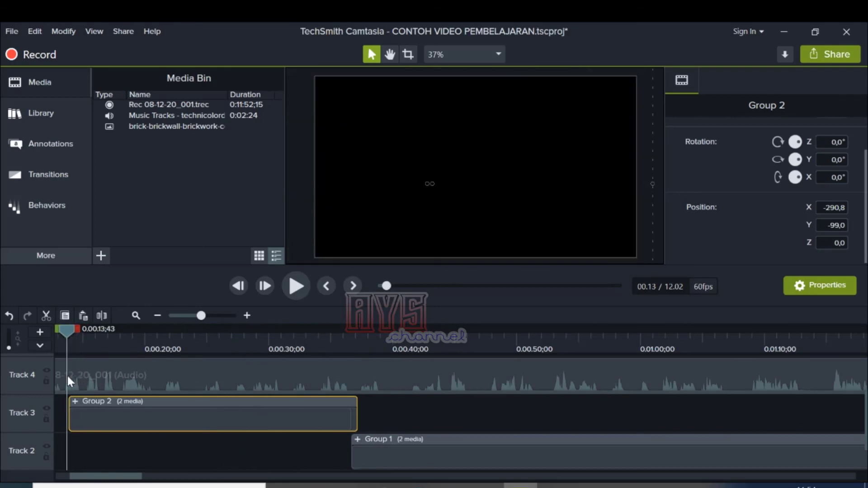
left_click(305, 286)
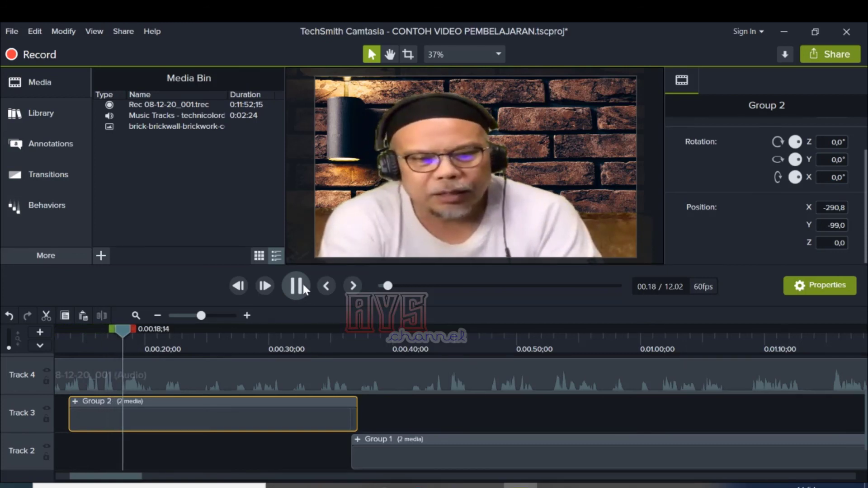
left_click(303, 287)
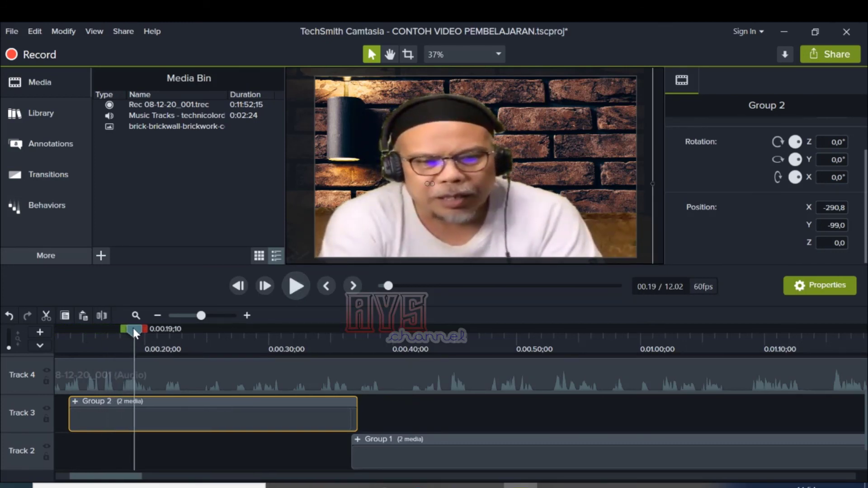
left_click_drag(133, 329, 323, 353)
left_click(294, 290)
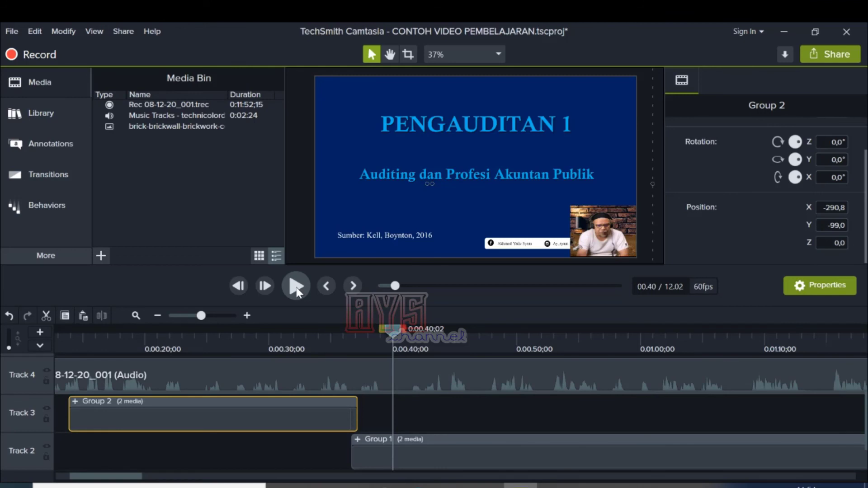
key("ctrl+s")
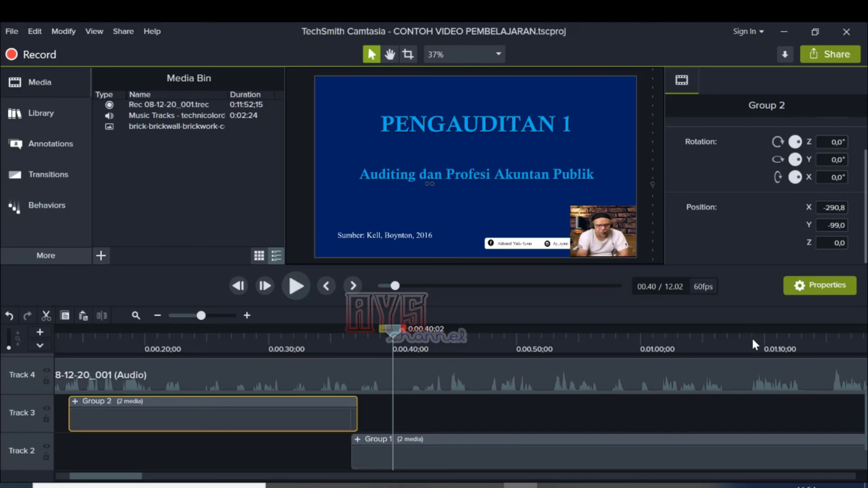
Step: View the output format choices in the Production Wizard under Custom production settings, and cancel the wizard
left_click(837, 54)
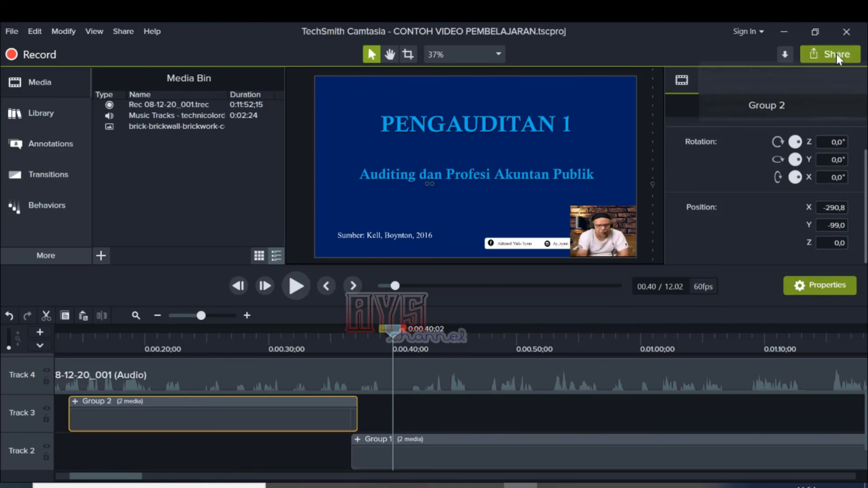
left_click(793, 82)
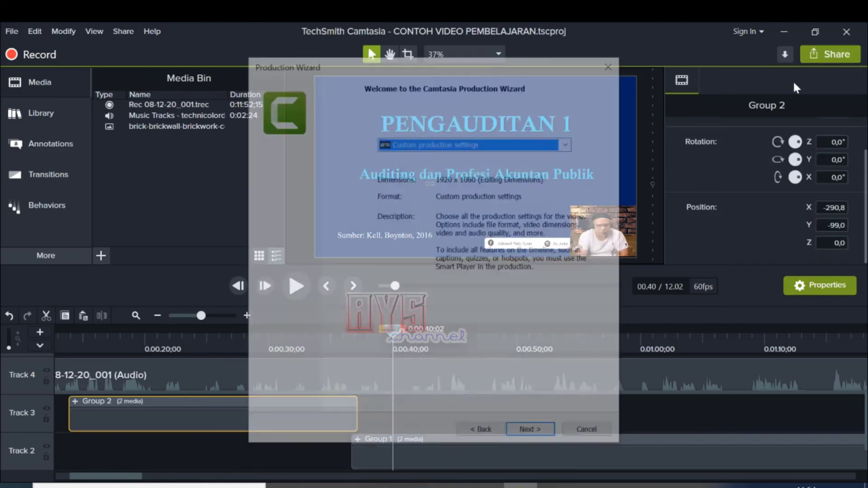
left_click(542, 434)
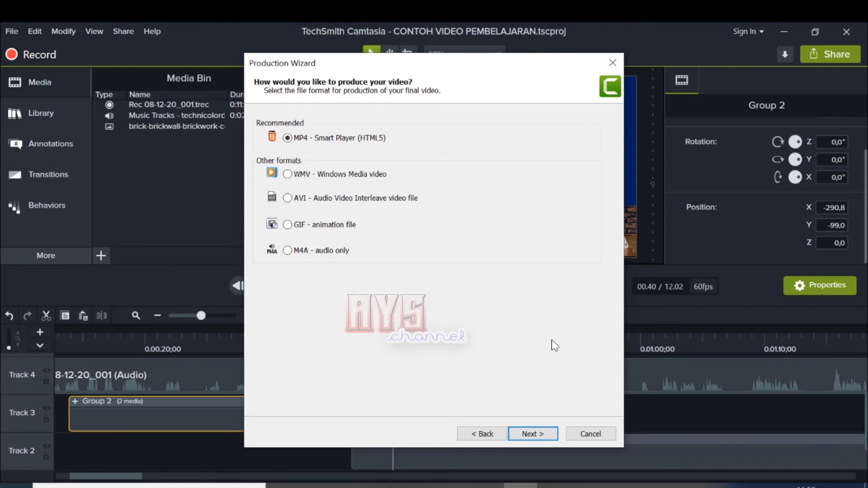
left_click(590, 434)
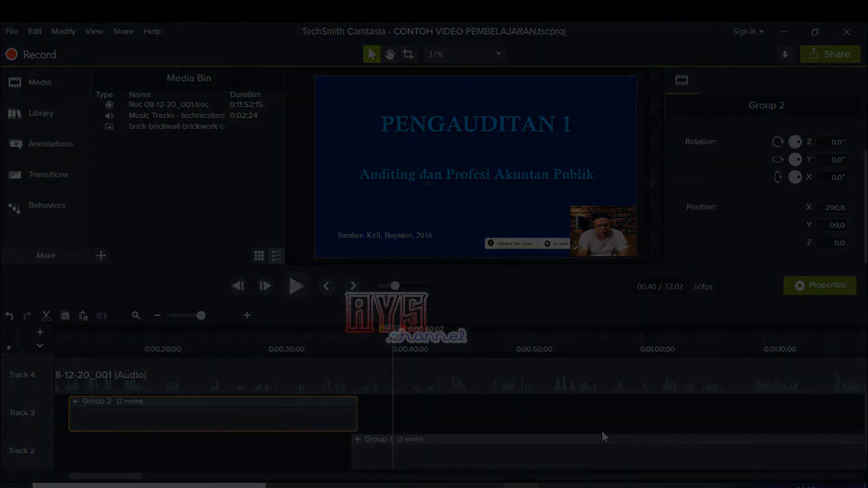